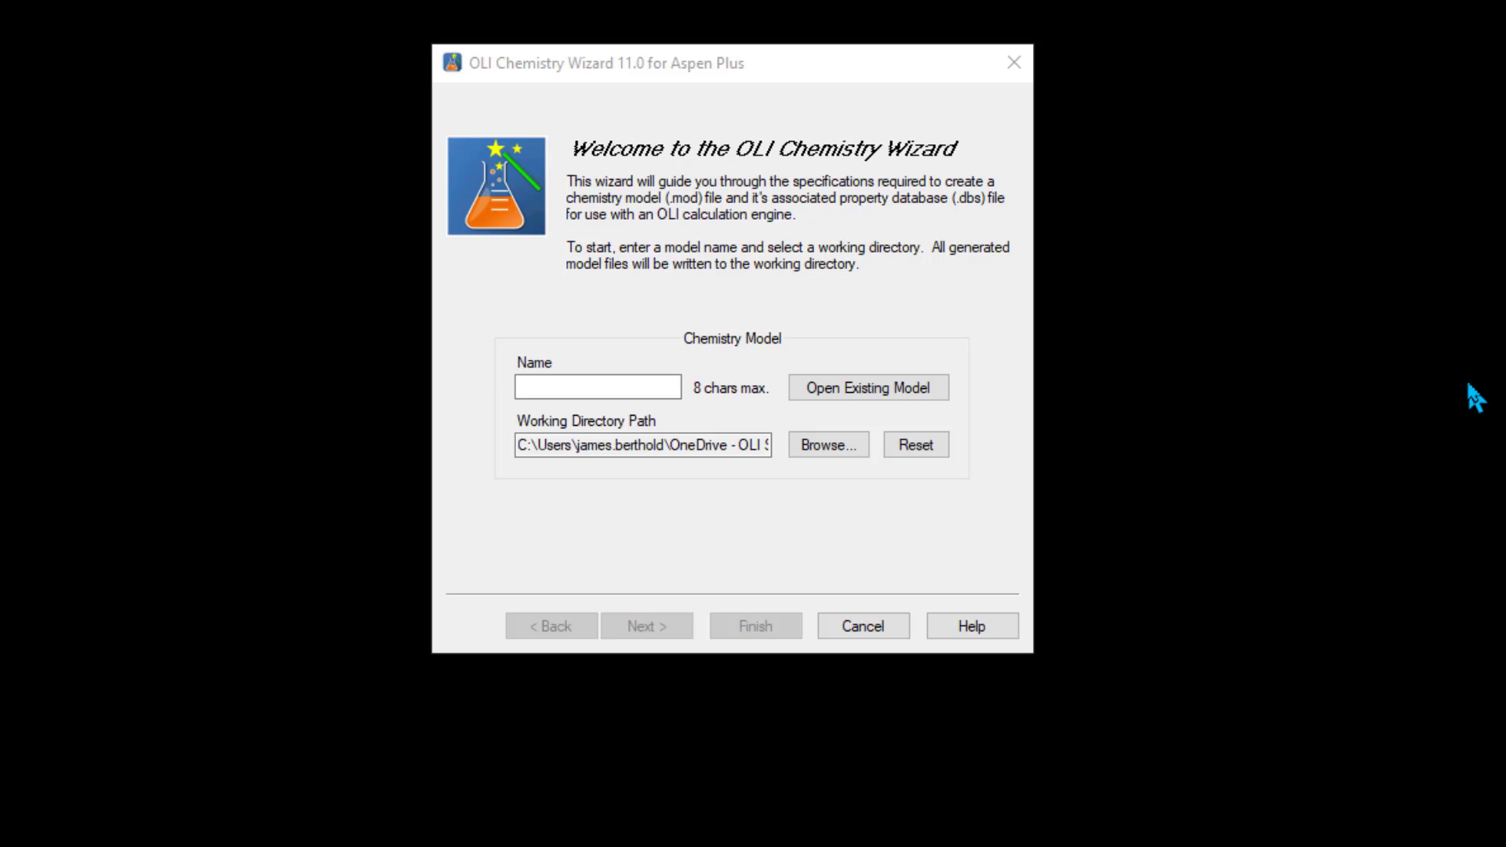
# Open the existing chemistry model TMS01.cwa and continue to its databank settings
pyautogui.click(870, 390)
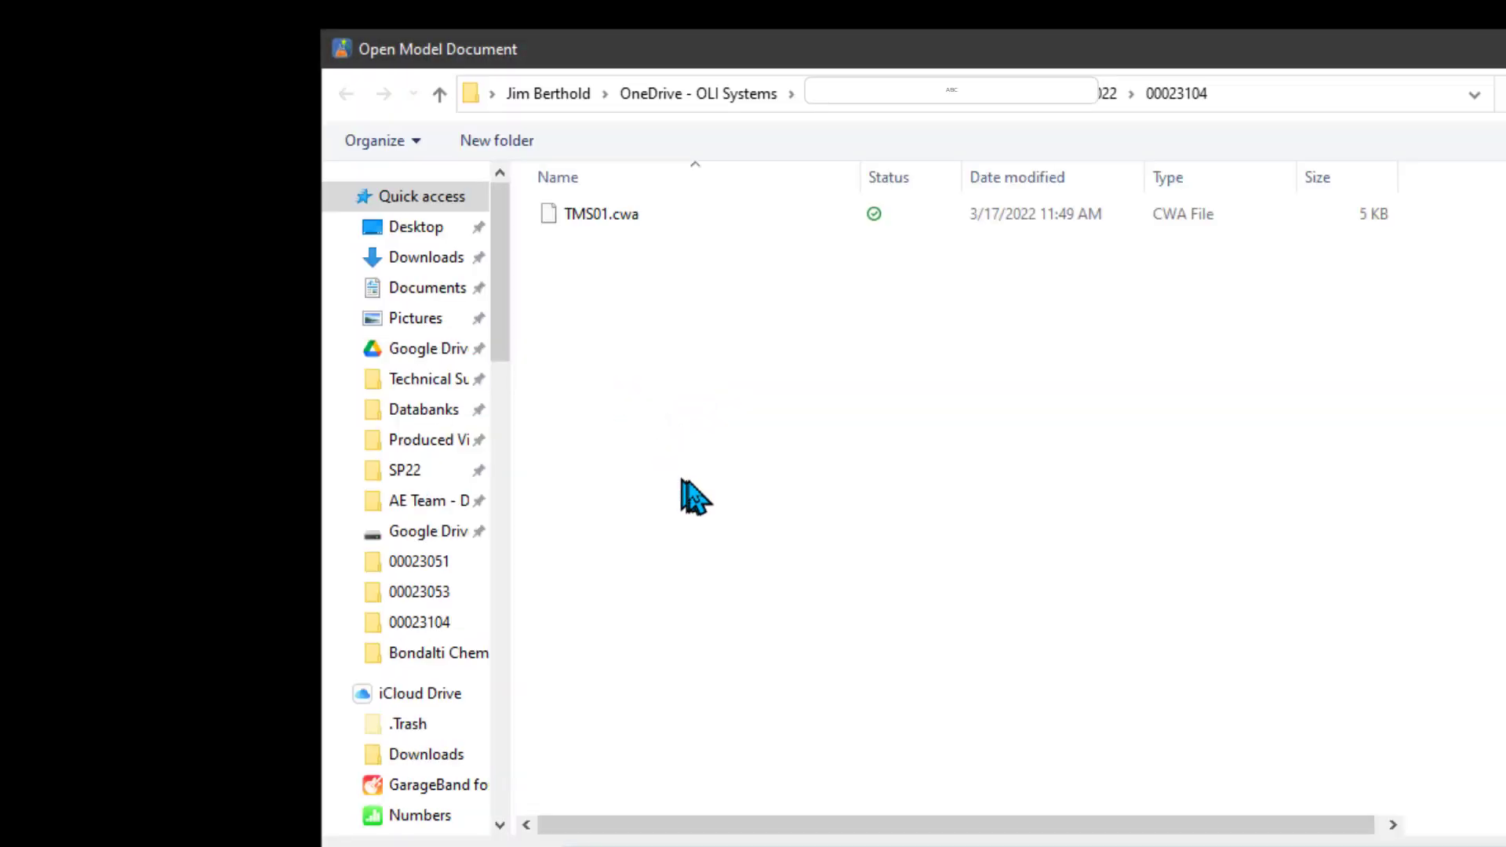
pyautogui.doubleClick(588, 214)
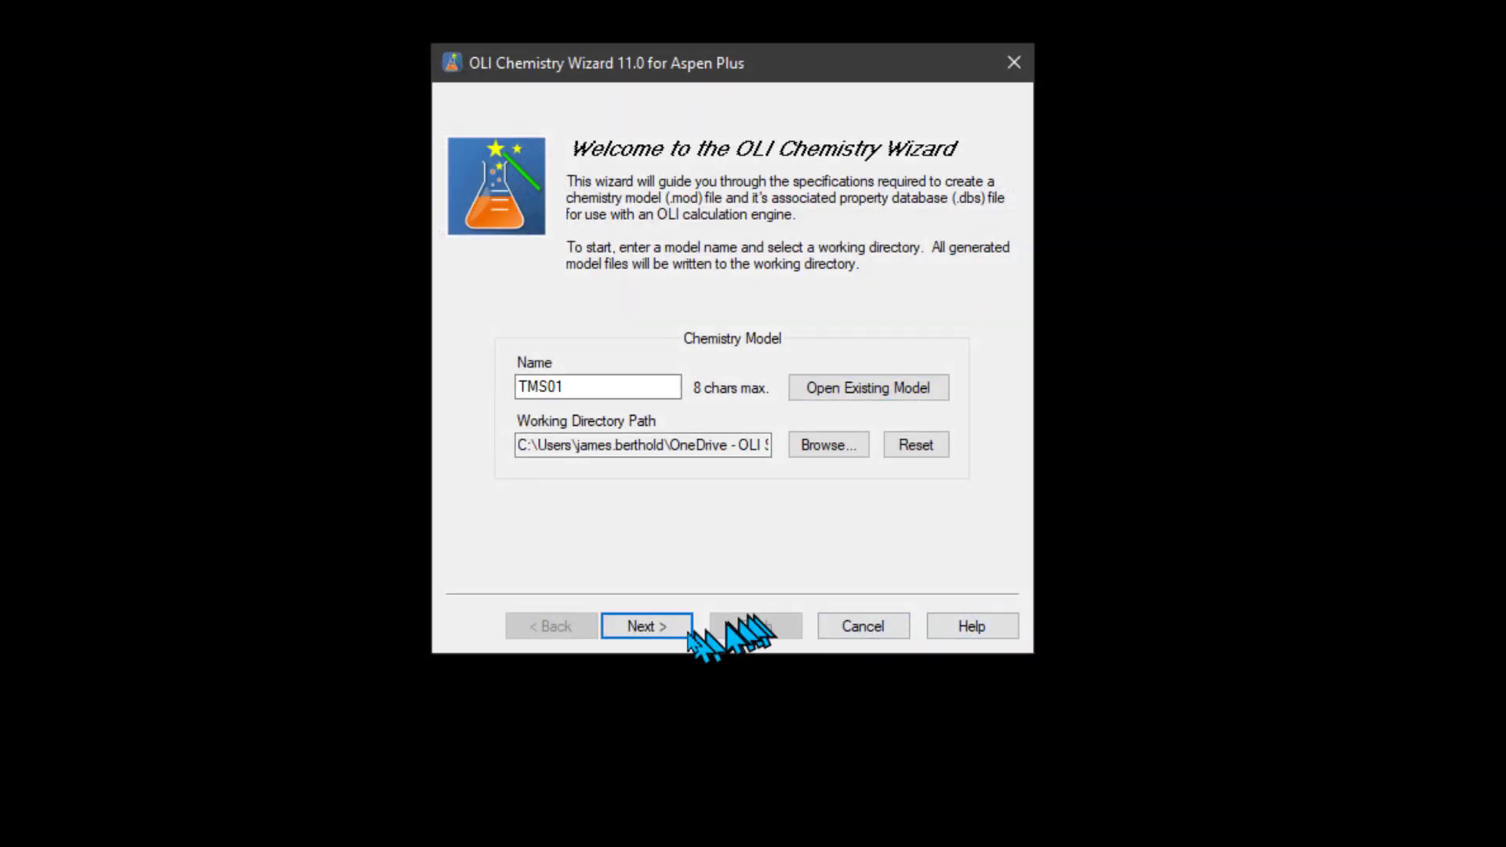
pyautogui.click(687, 639)
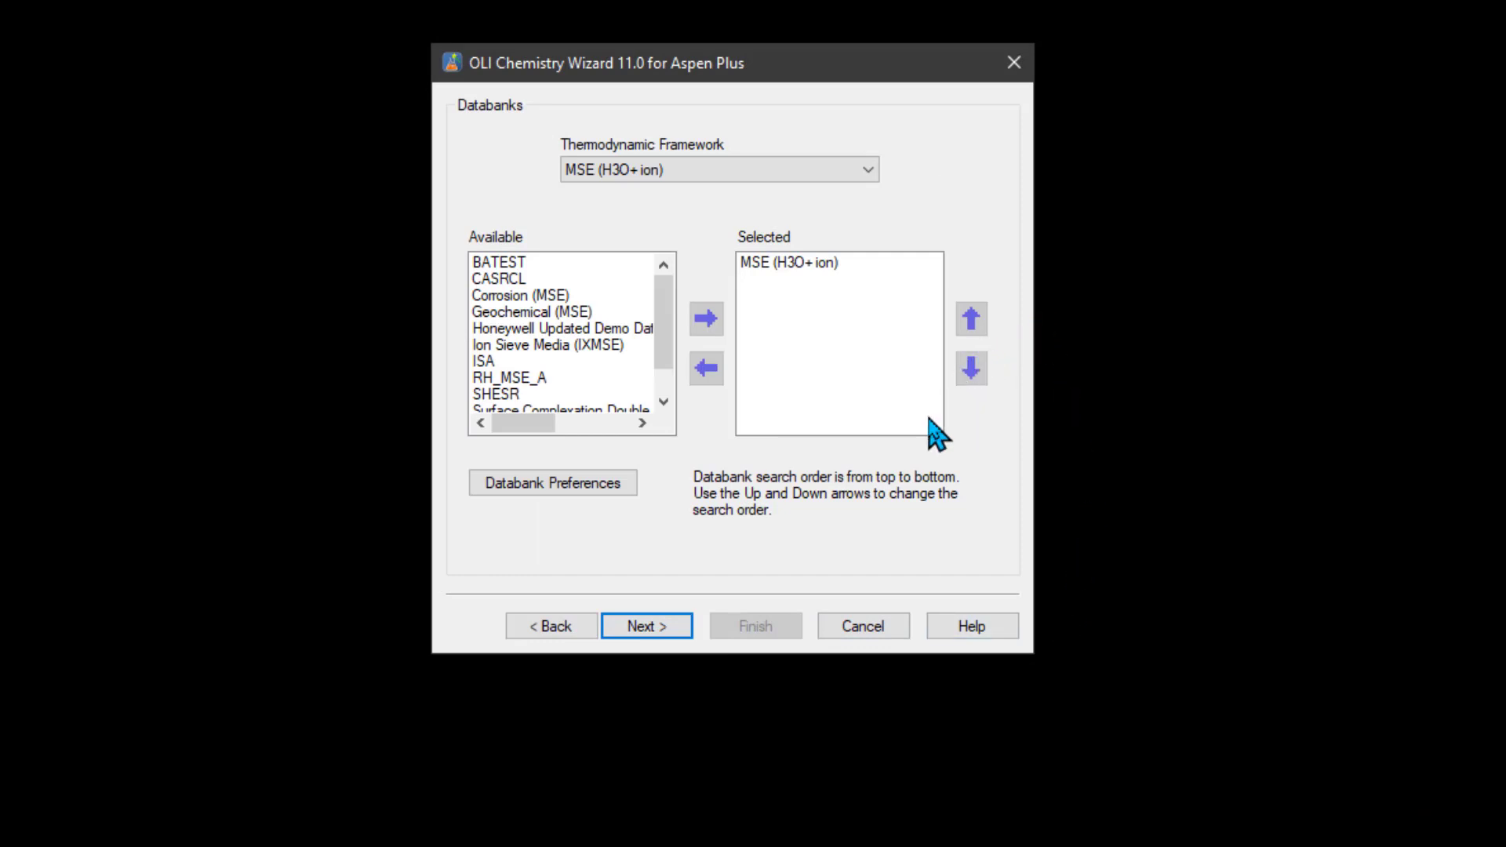
# Accept the existing databank, component, redox, phase and component ID settings and proceed to the Aspen Plus model files page
pyautogui.click(660, 628)
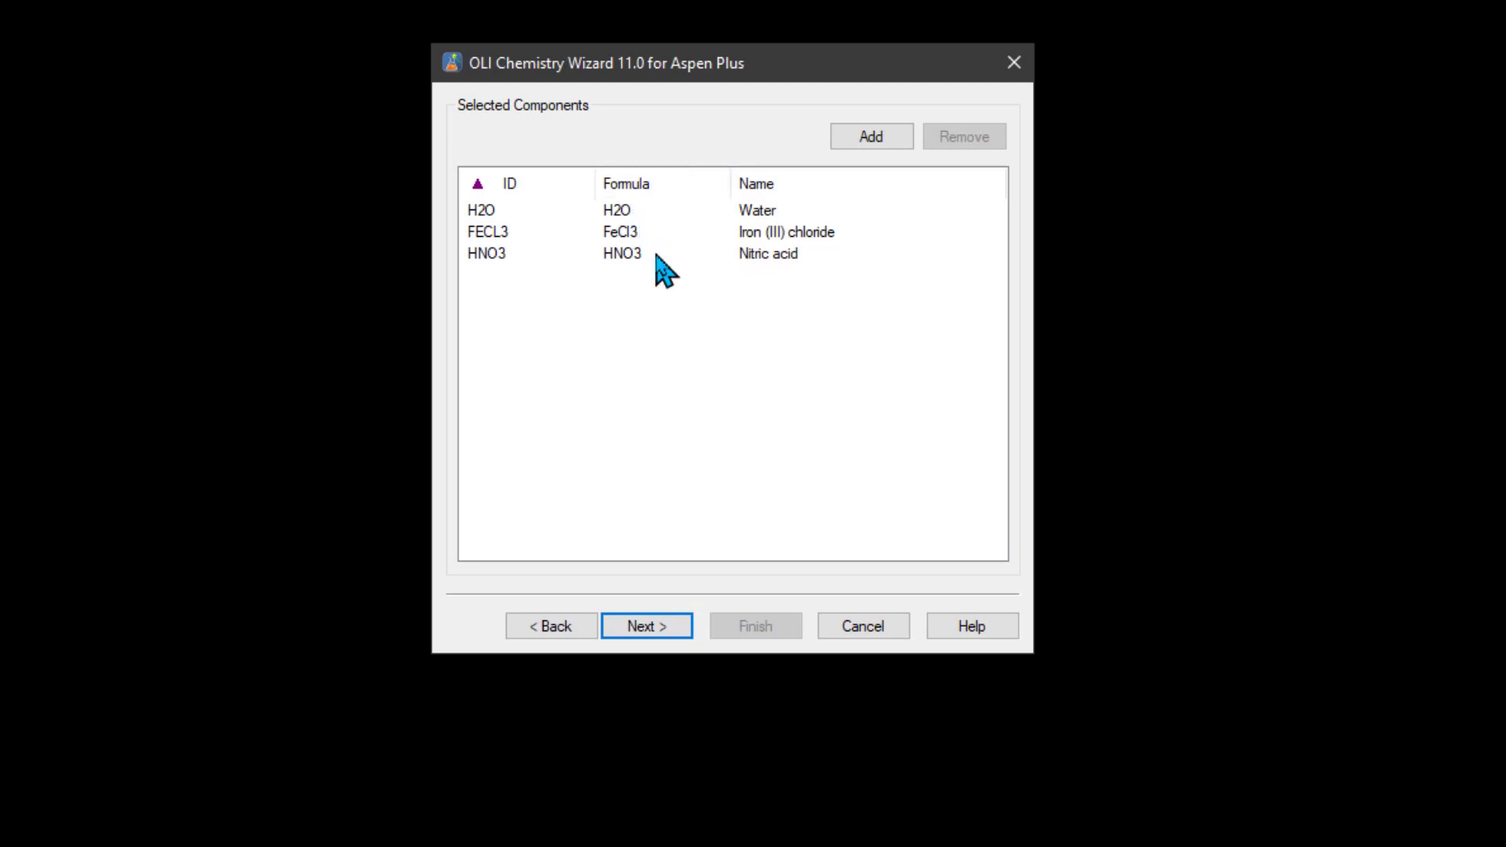
pyautogui.click(642, 633)
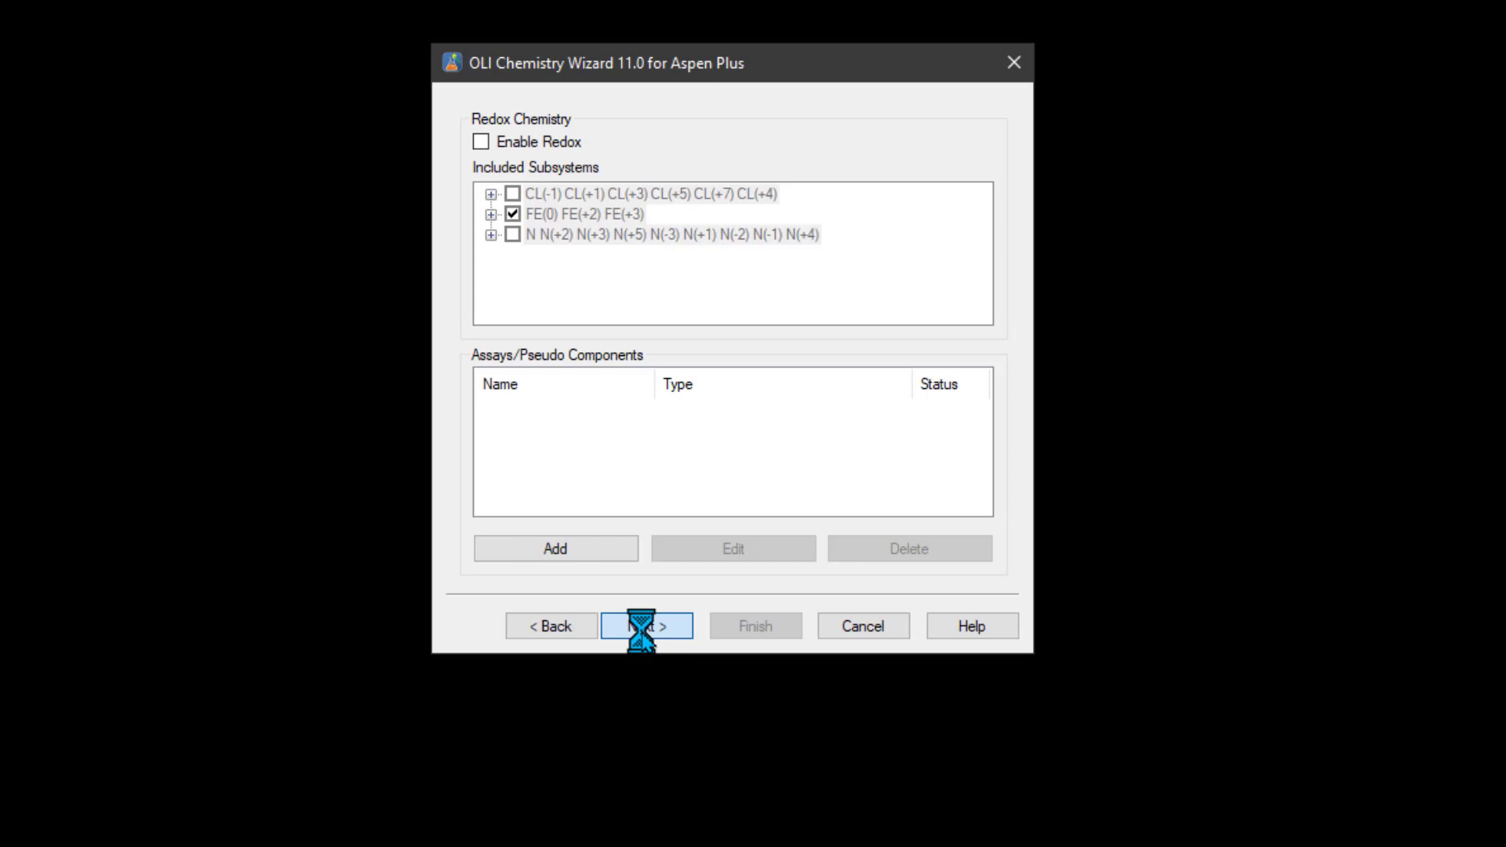
pyautogui.click(643, 630)
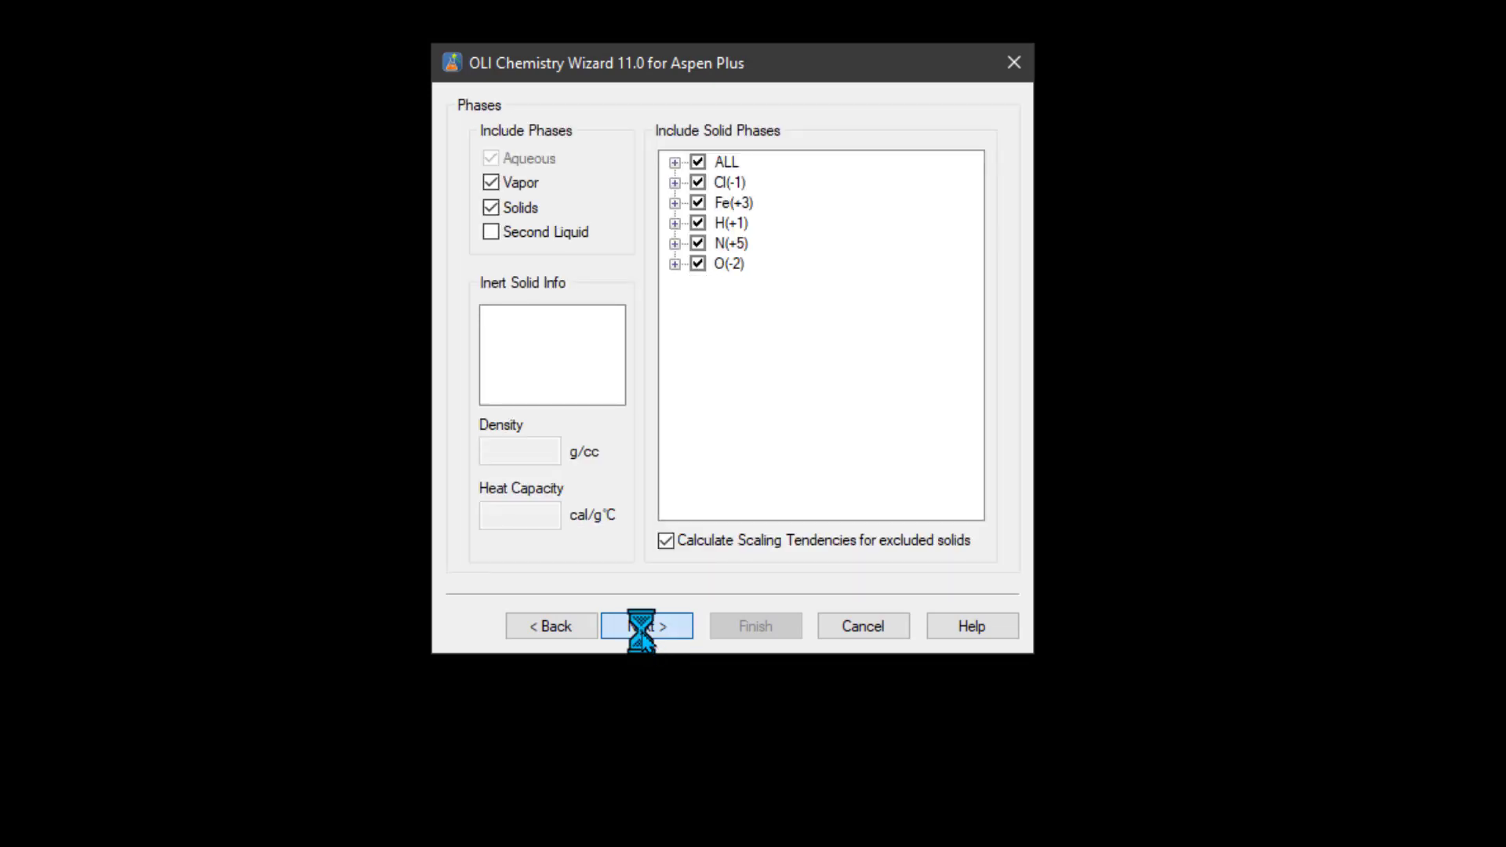
pyautogui.click(642, 628)
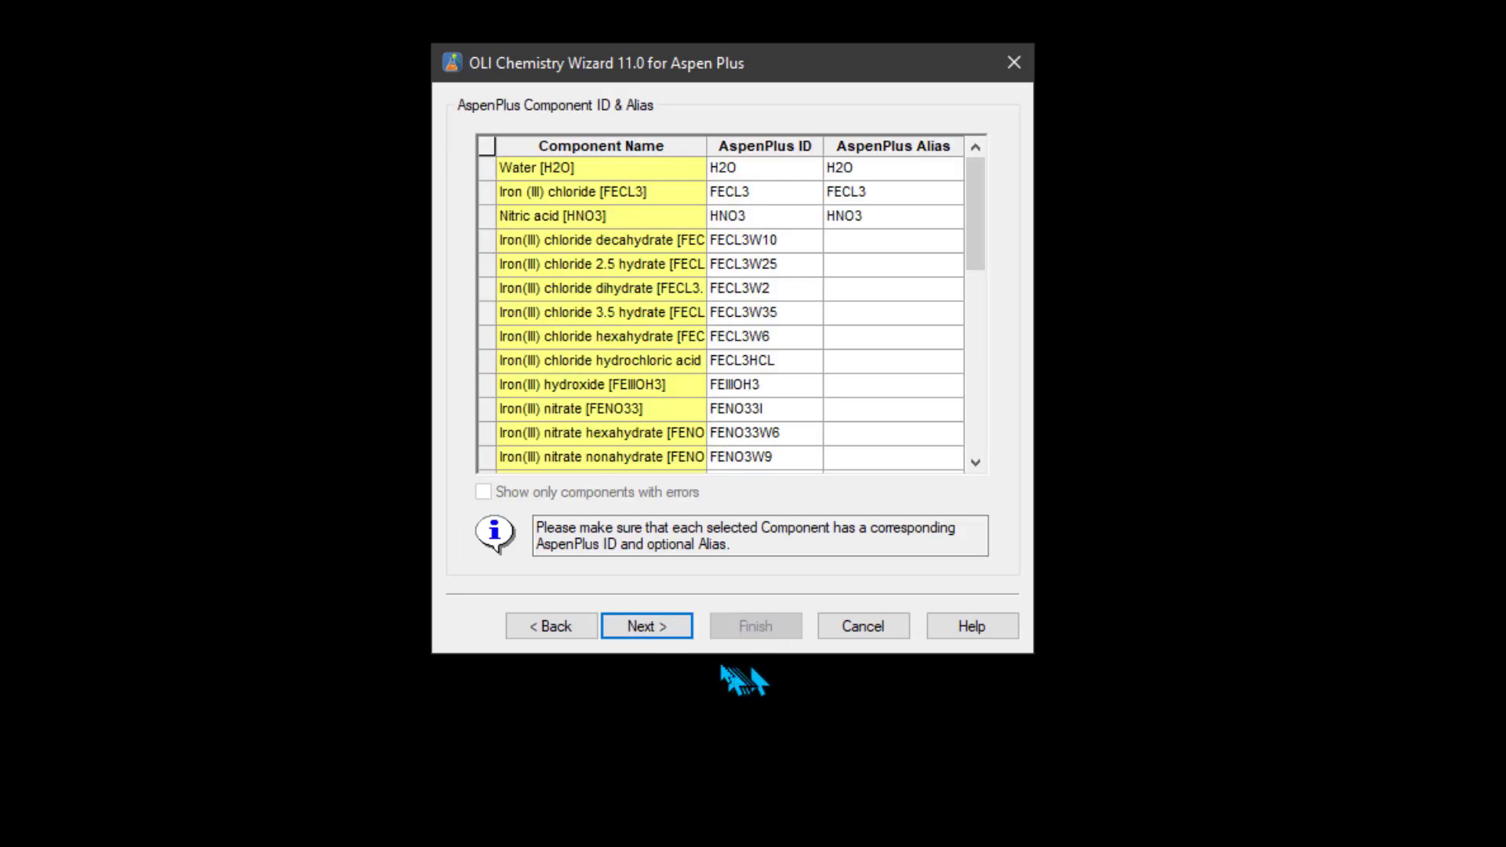
pyautogui.click(665, 633)
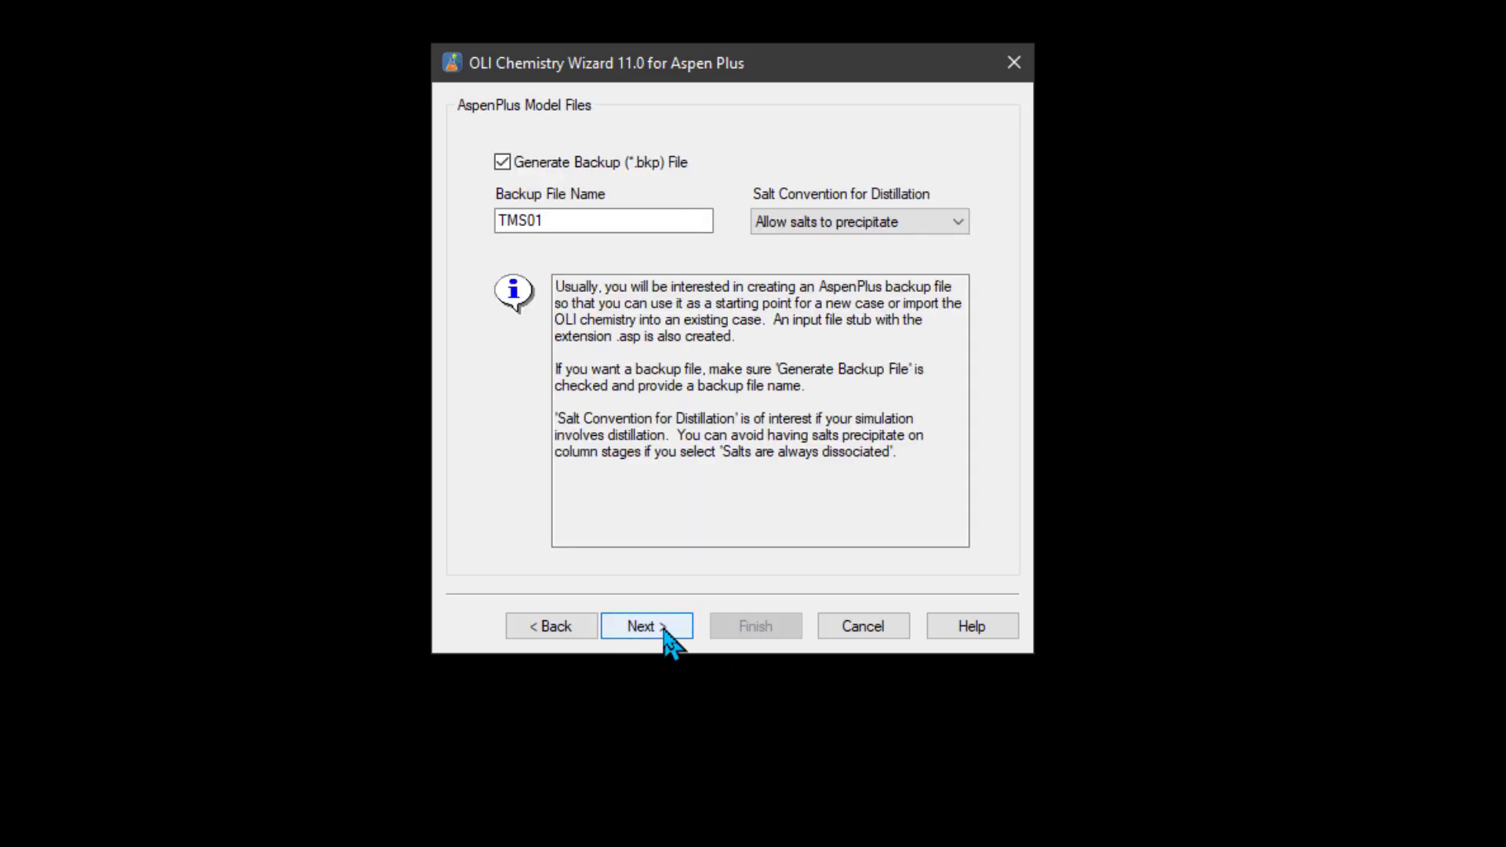
# Set the Aspen Plus backup file name to TMS01-x and continue to the summary
pyautogui.click(608, 226)
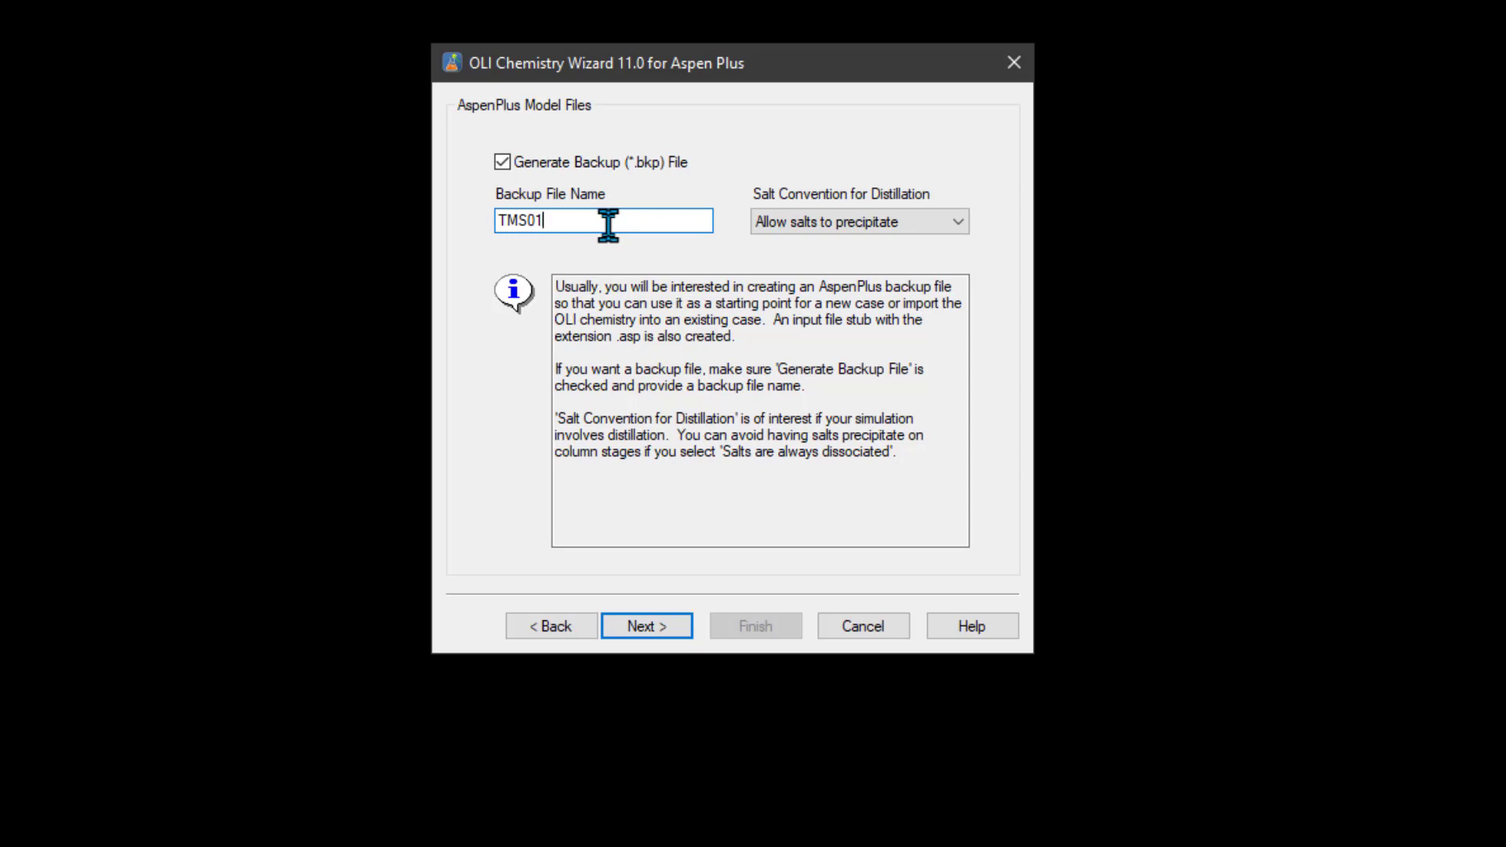
pyautogui.write('-x')
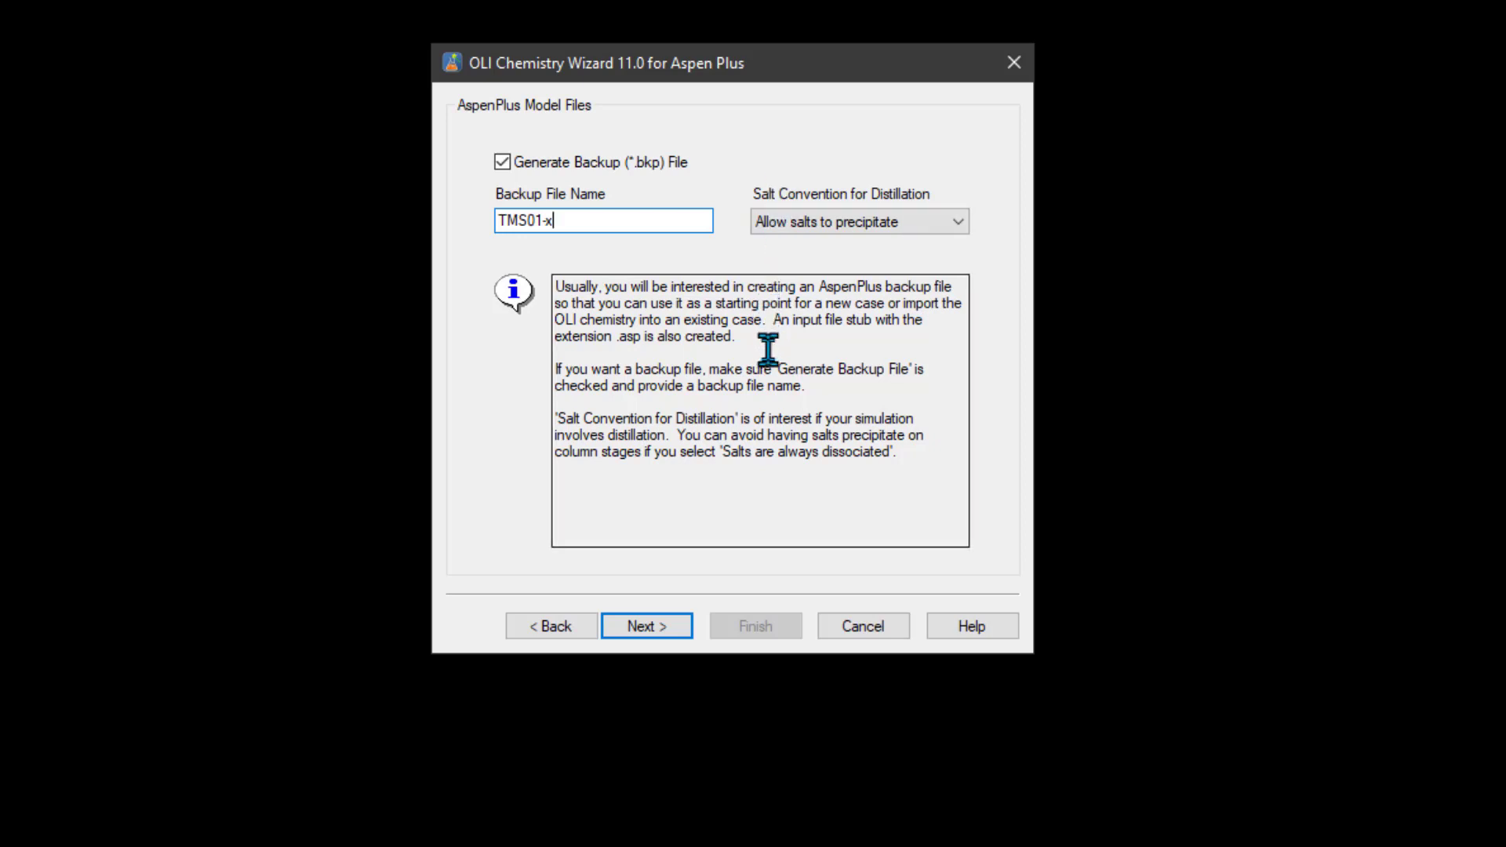
pyautogui.click(677, 634)
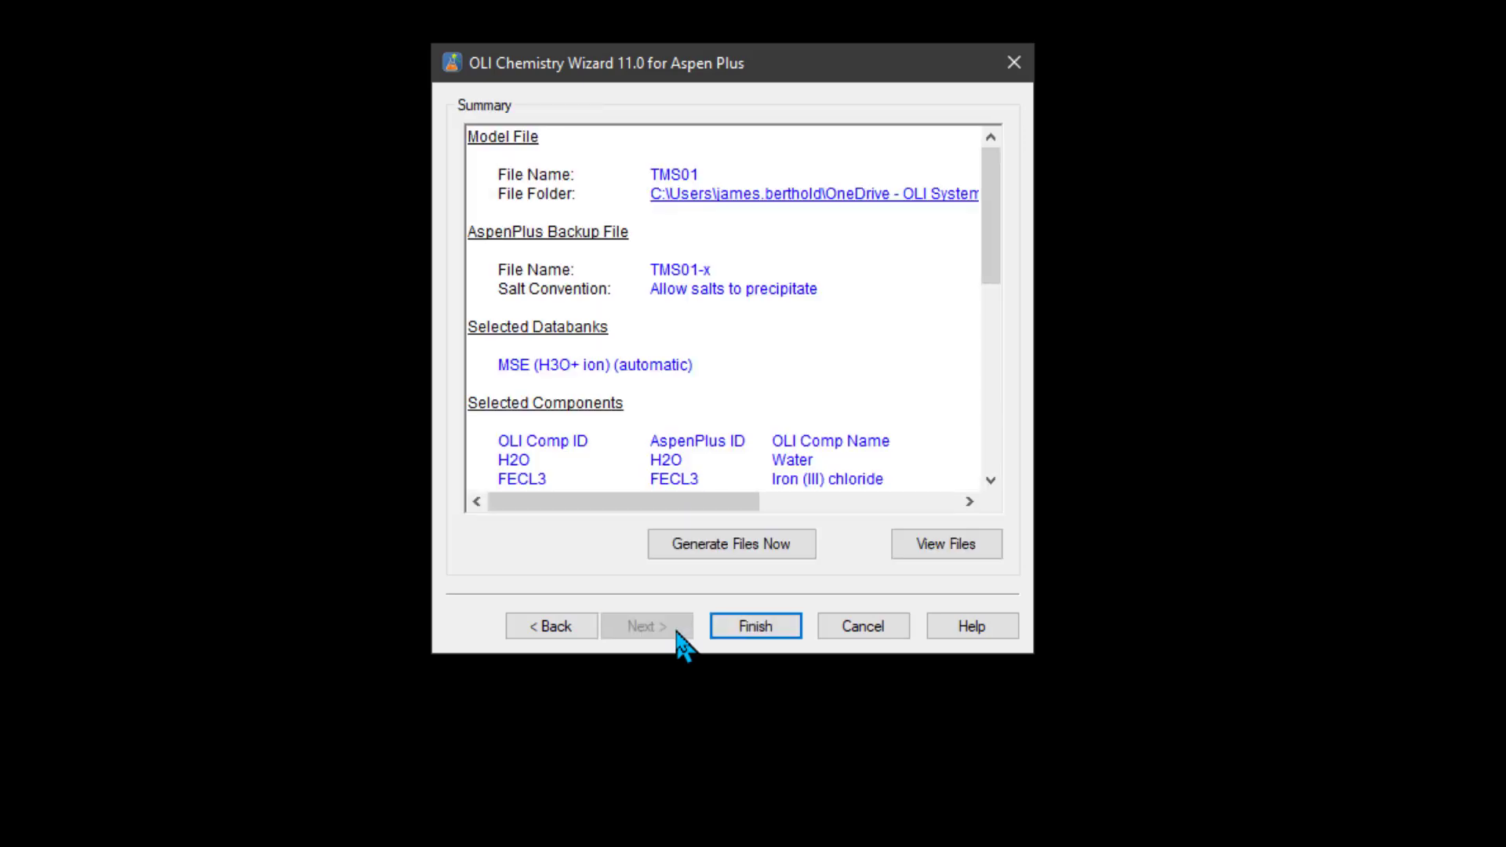
# Generate the chemistry model files and finish the wizard
pyautogui.click(749, 546)
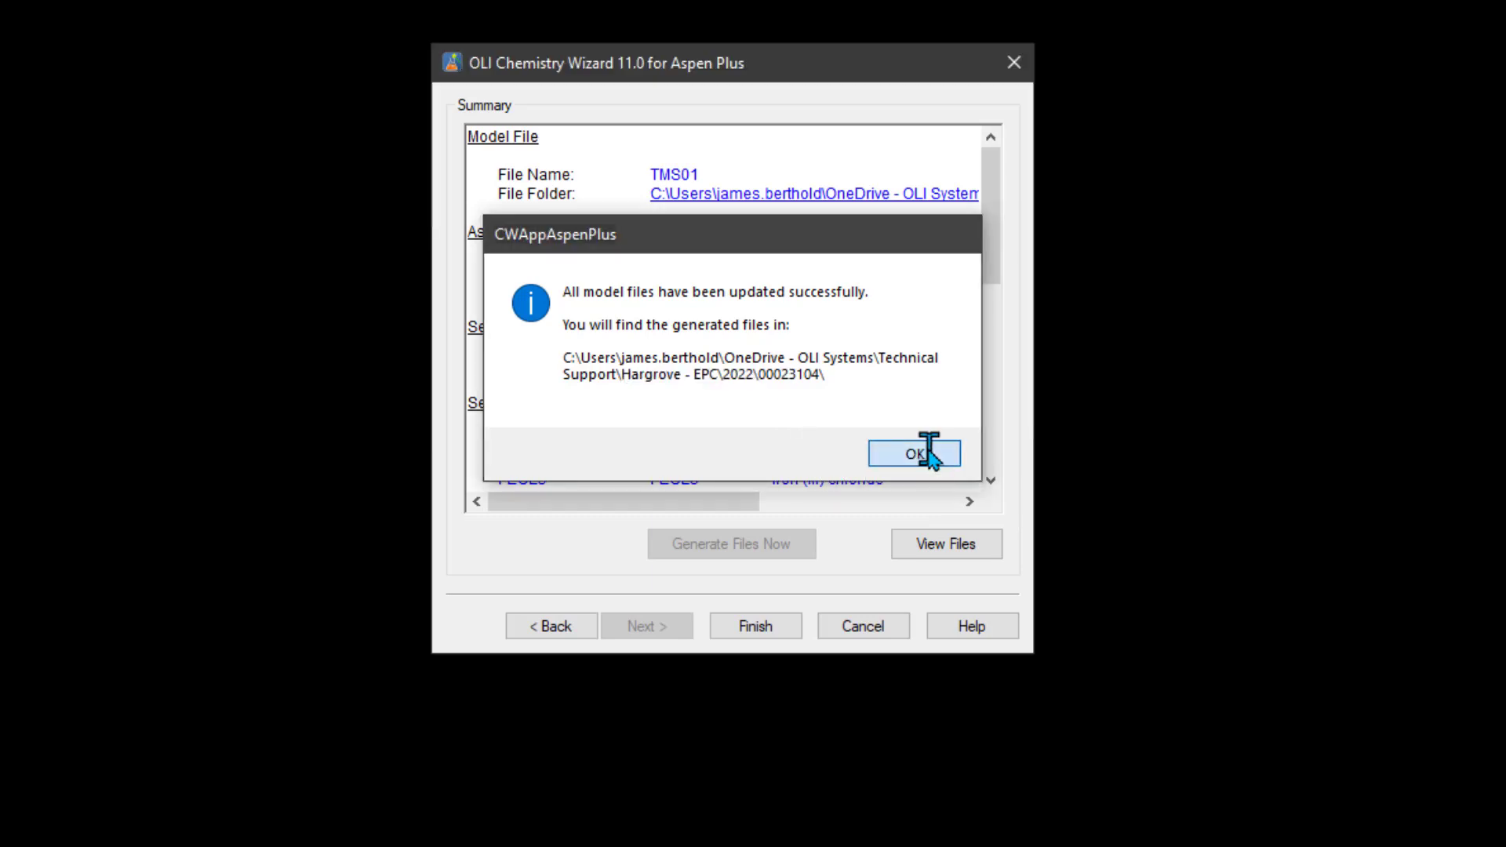
pyautogui.click(930, 452)
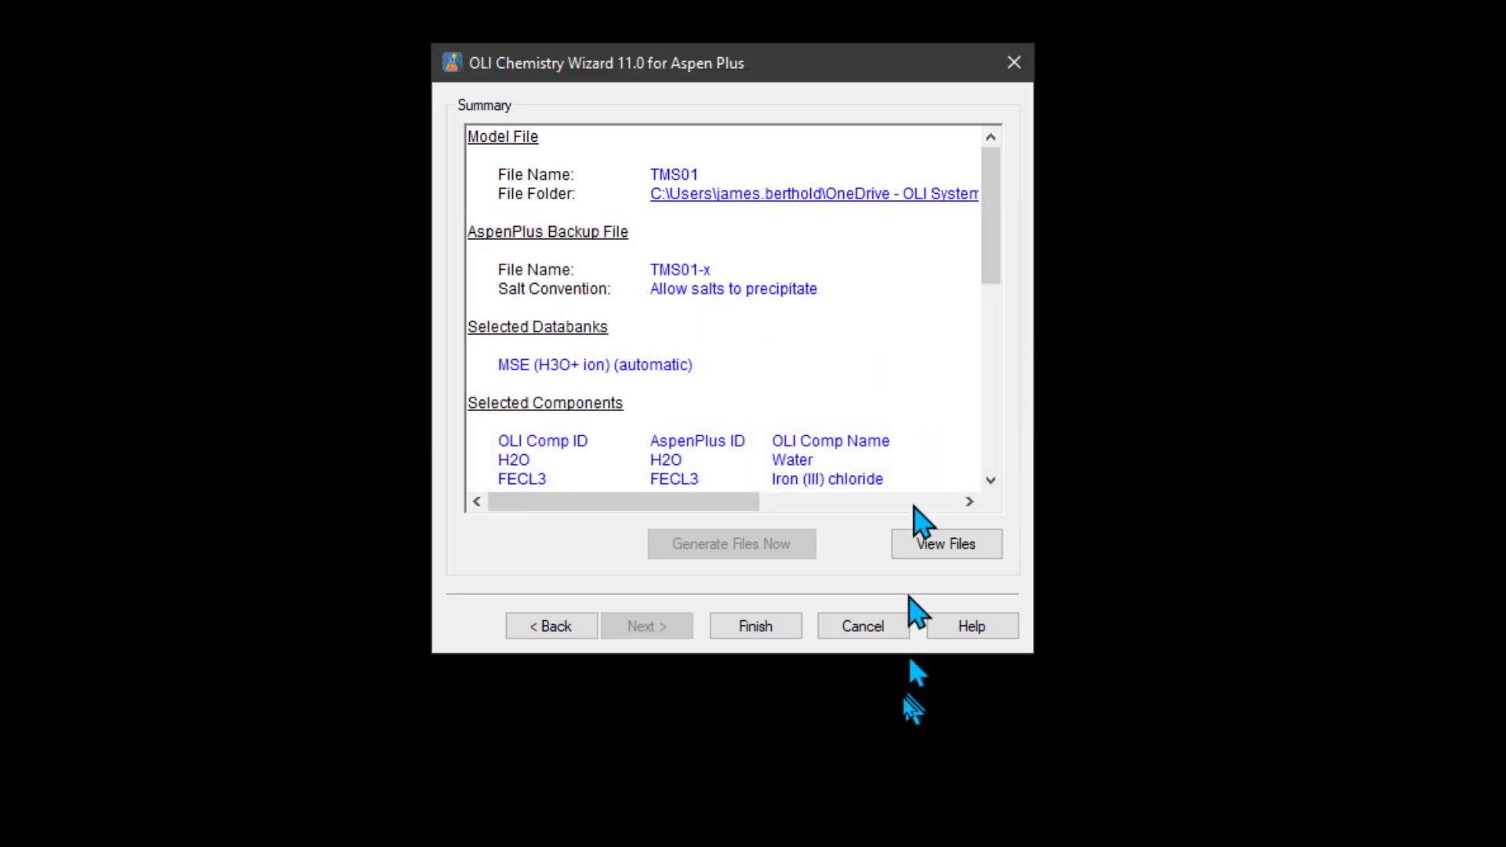
pyautogui.click(767, 632)
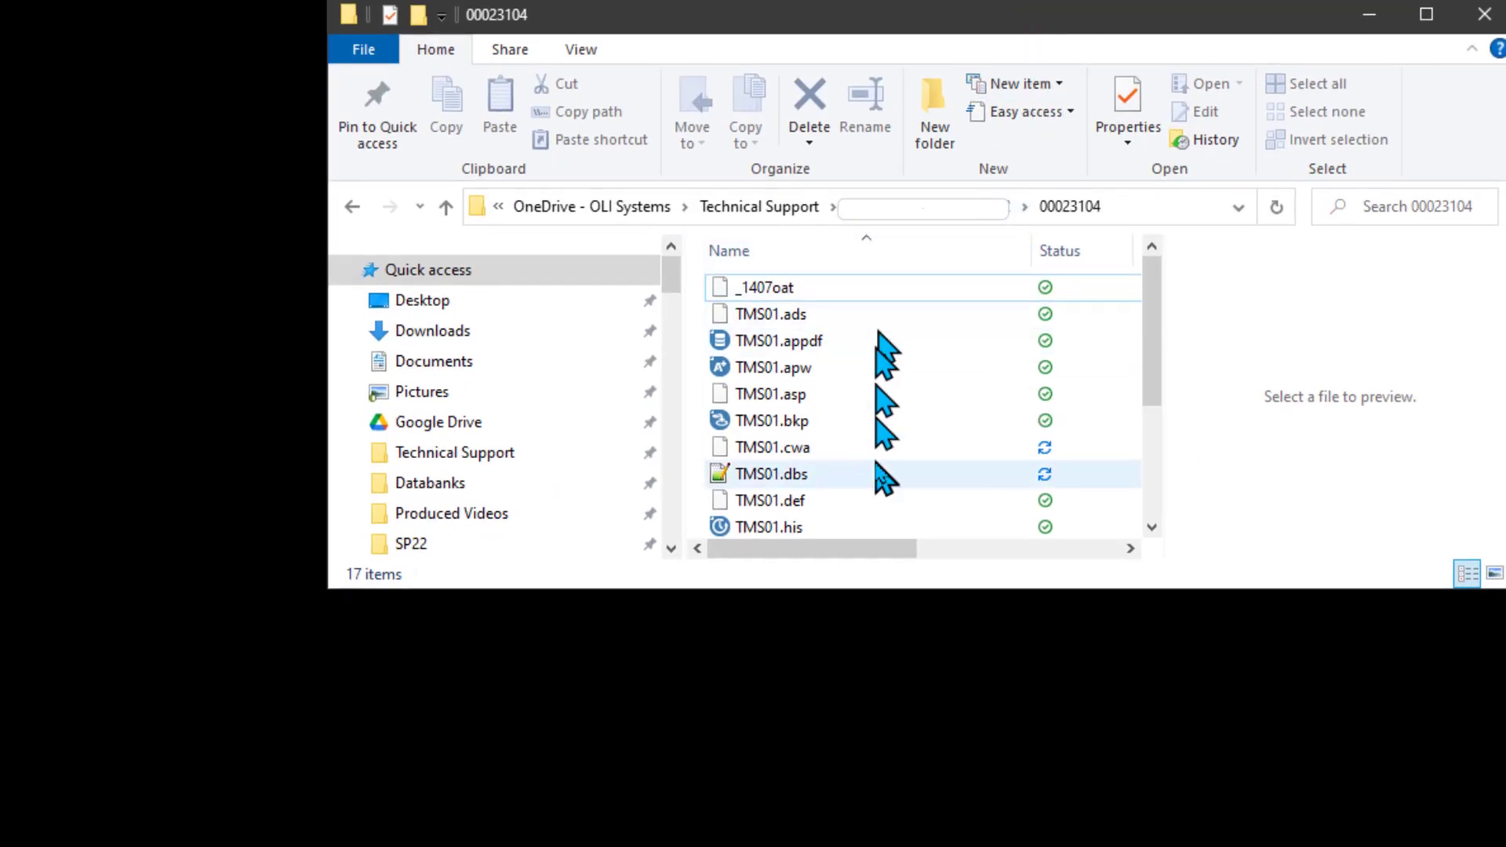
# Open the TMS01.apw simulation file from the 00023104 folder with Aspen Plus V12
pyautogui.click(819, 424)
pyautogui.click(816, 369)
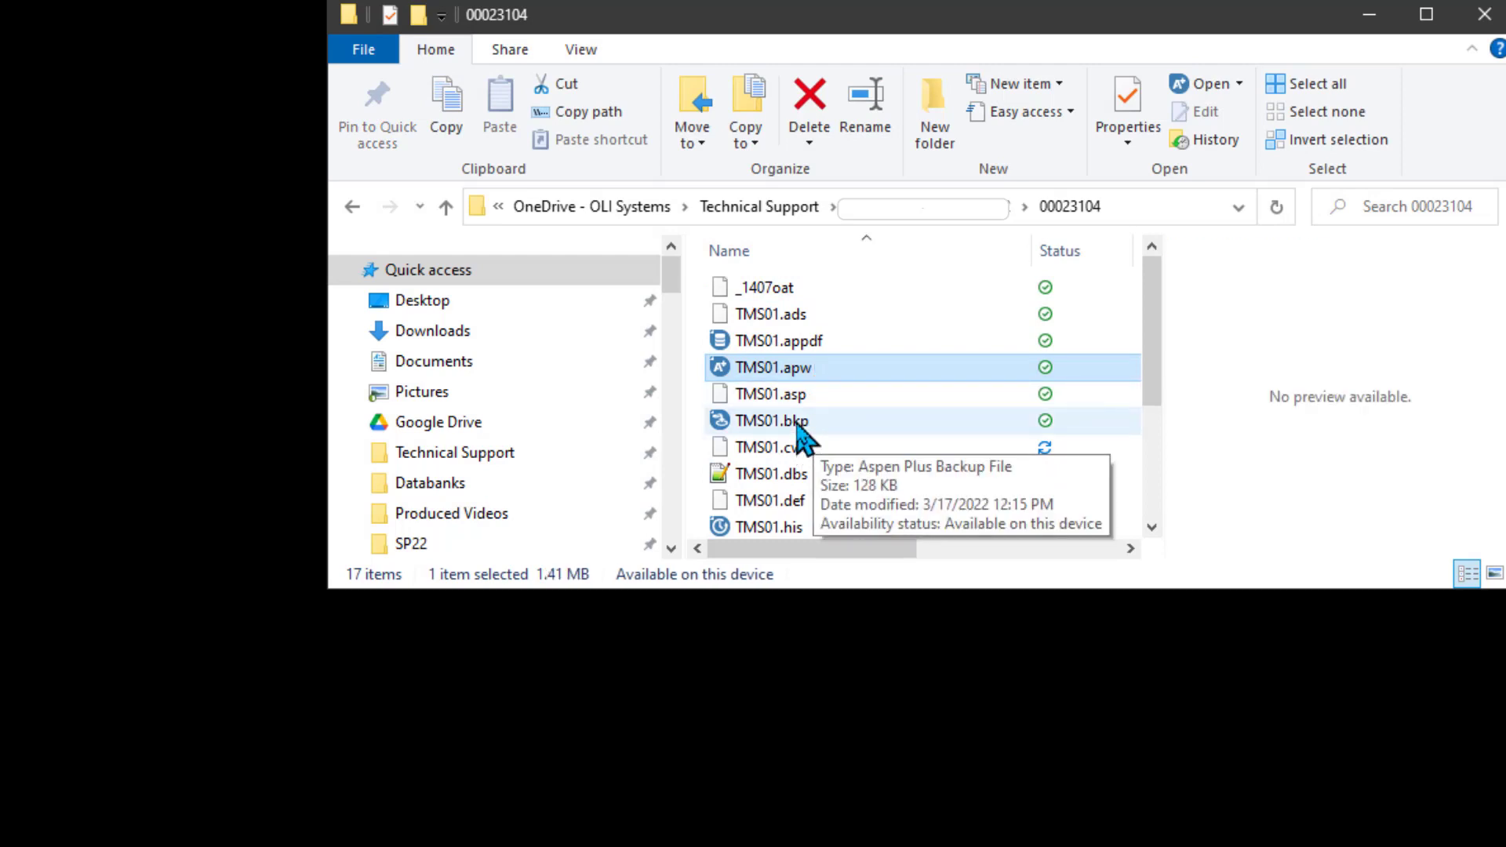
pyautogui.rightClick(819, 370)
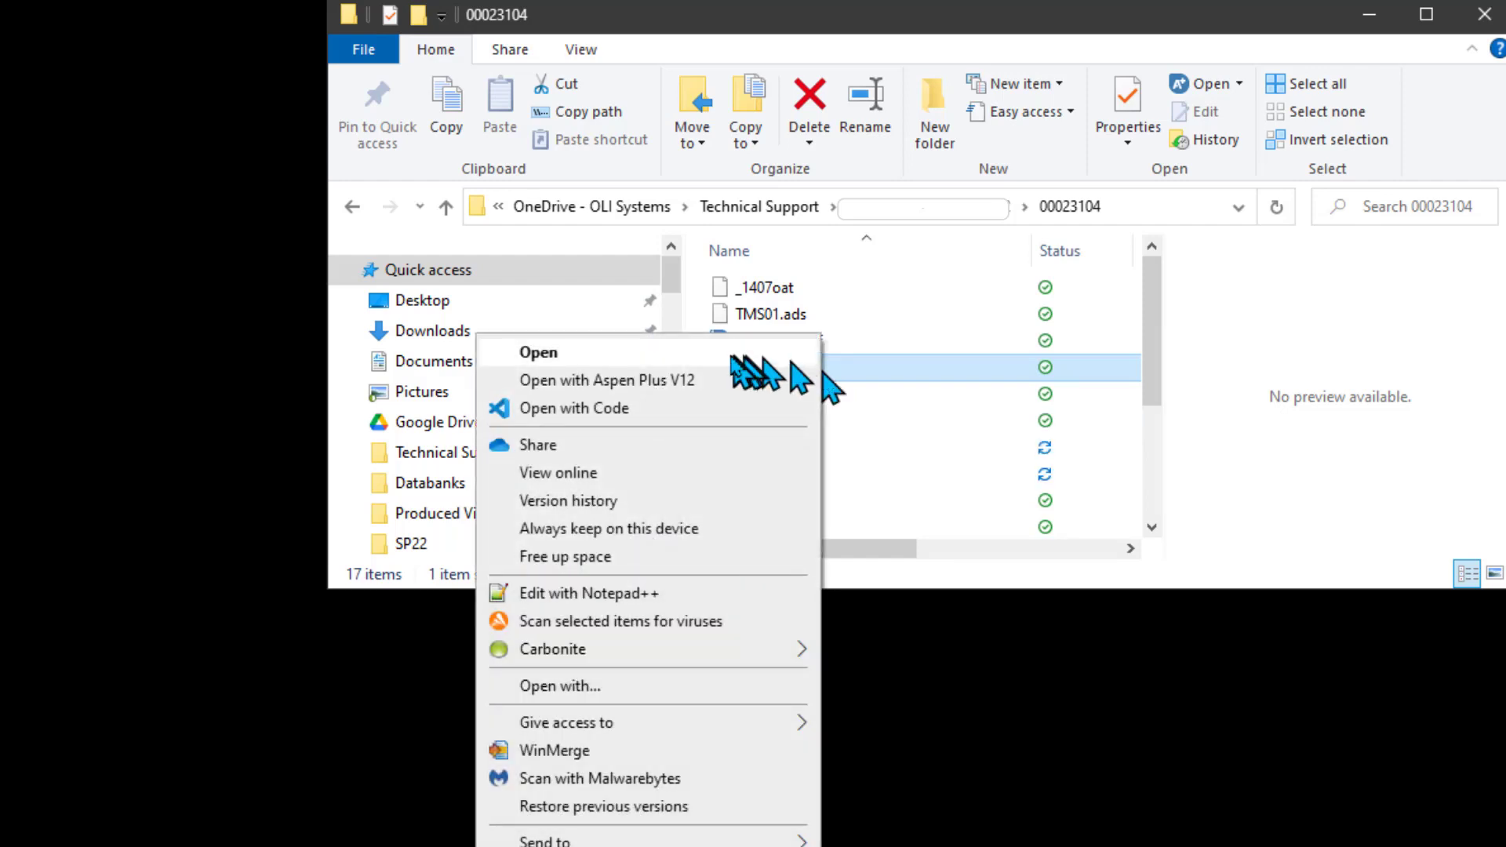
pyautogui.click(702, 386)
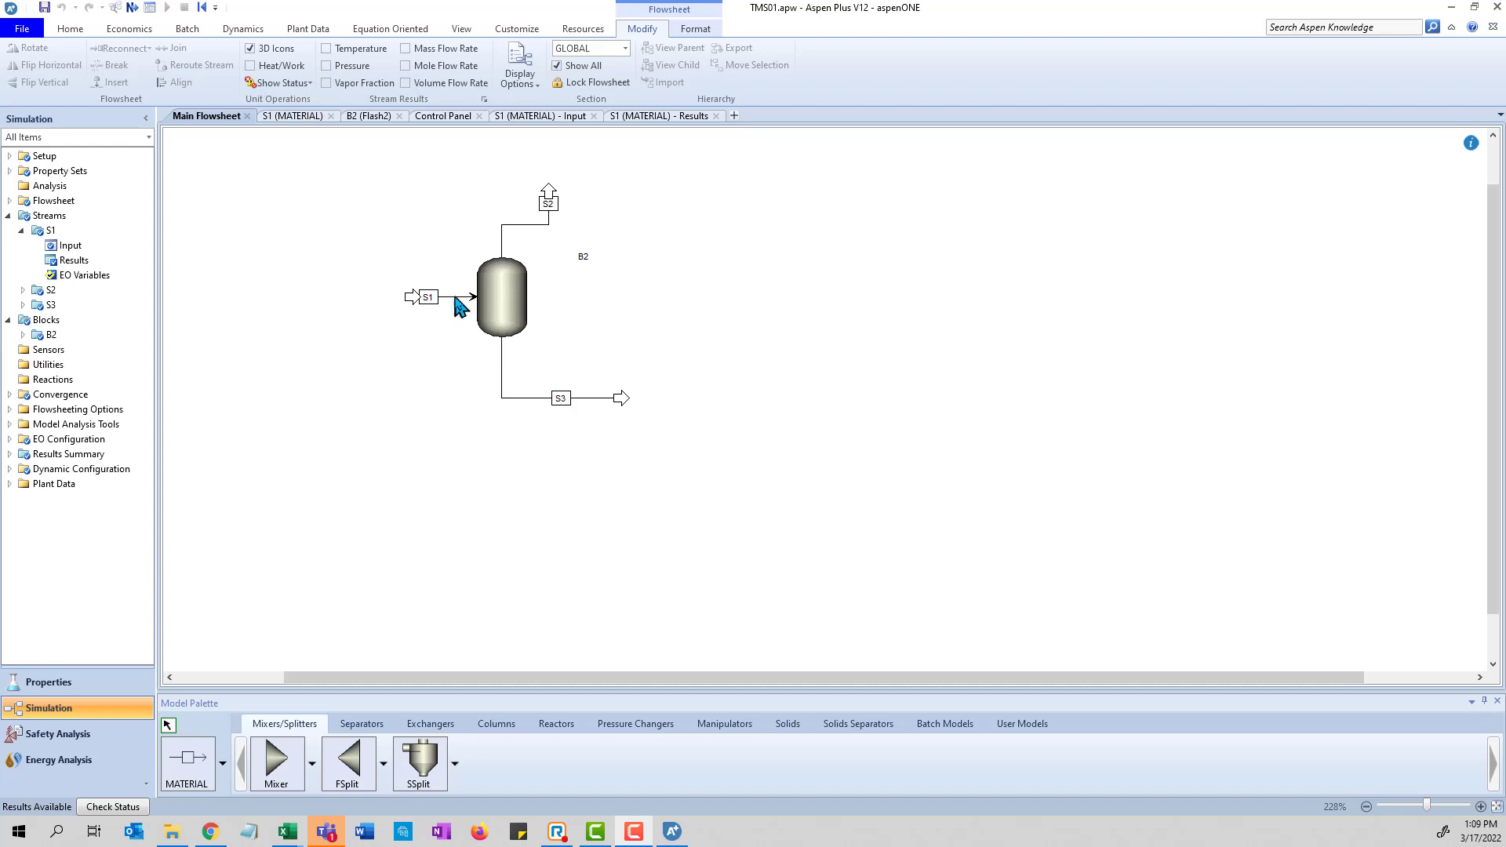
# Look over flash block B2 and its feed, and examine stream S1's input conditions and composition
pyautogui.click(511, 312)
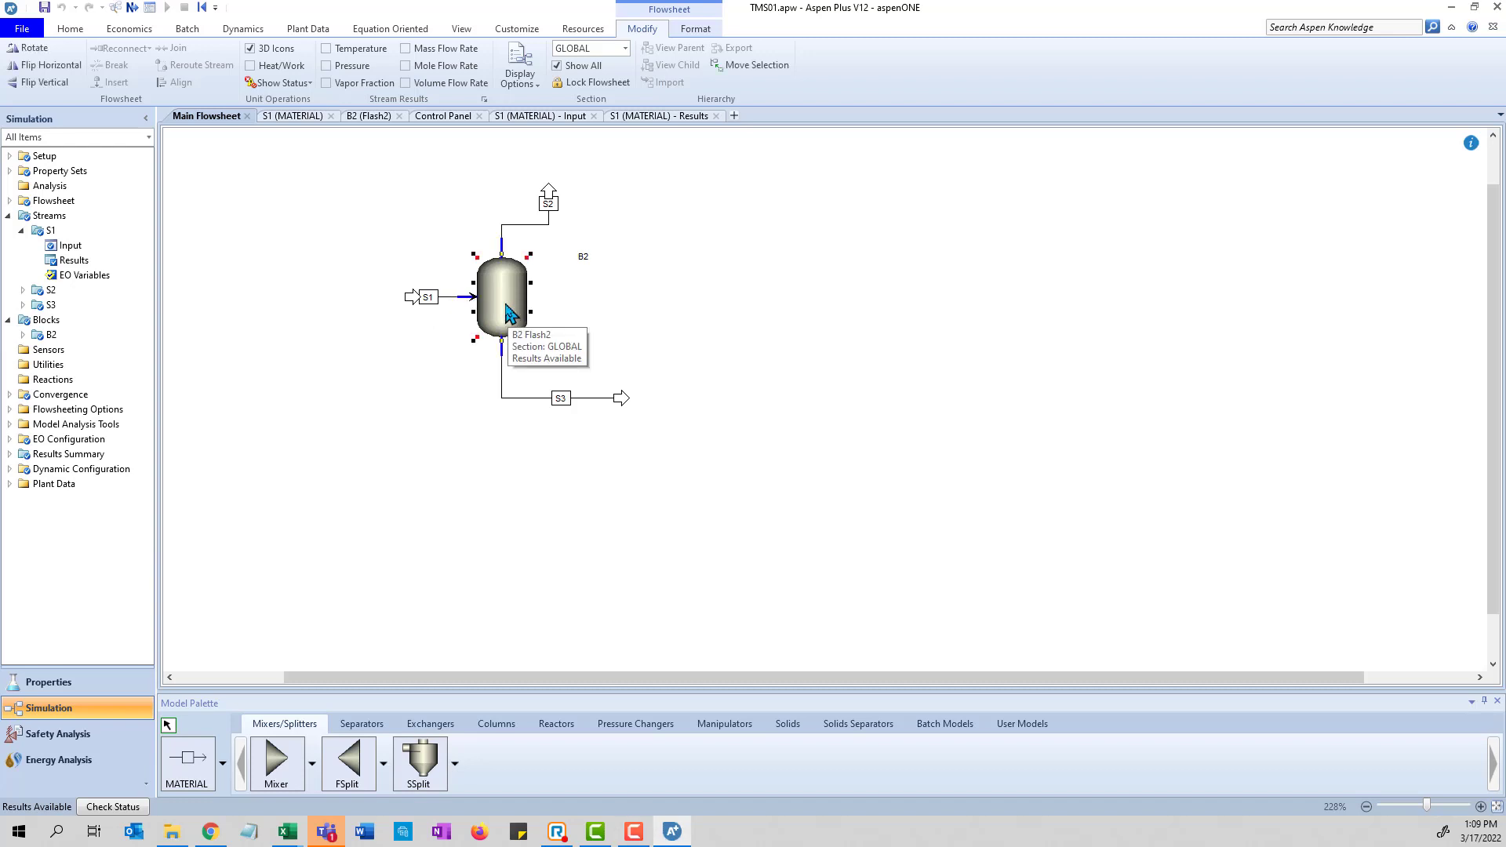
pyautogui.click(463, 297)
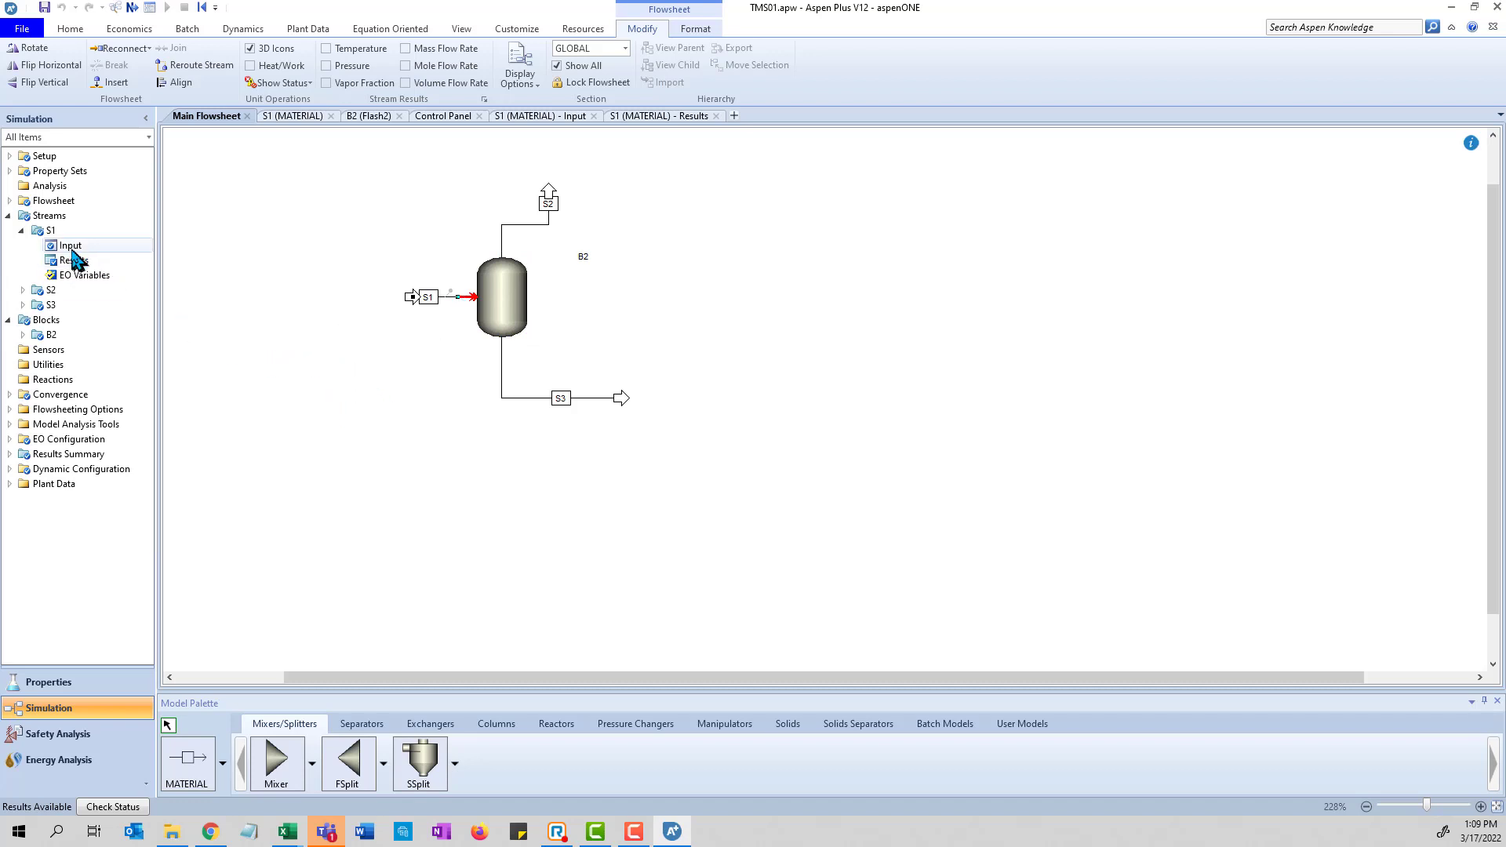
pyautogui.doubleClick(71, 247)
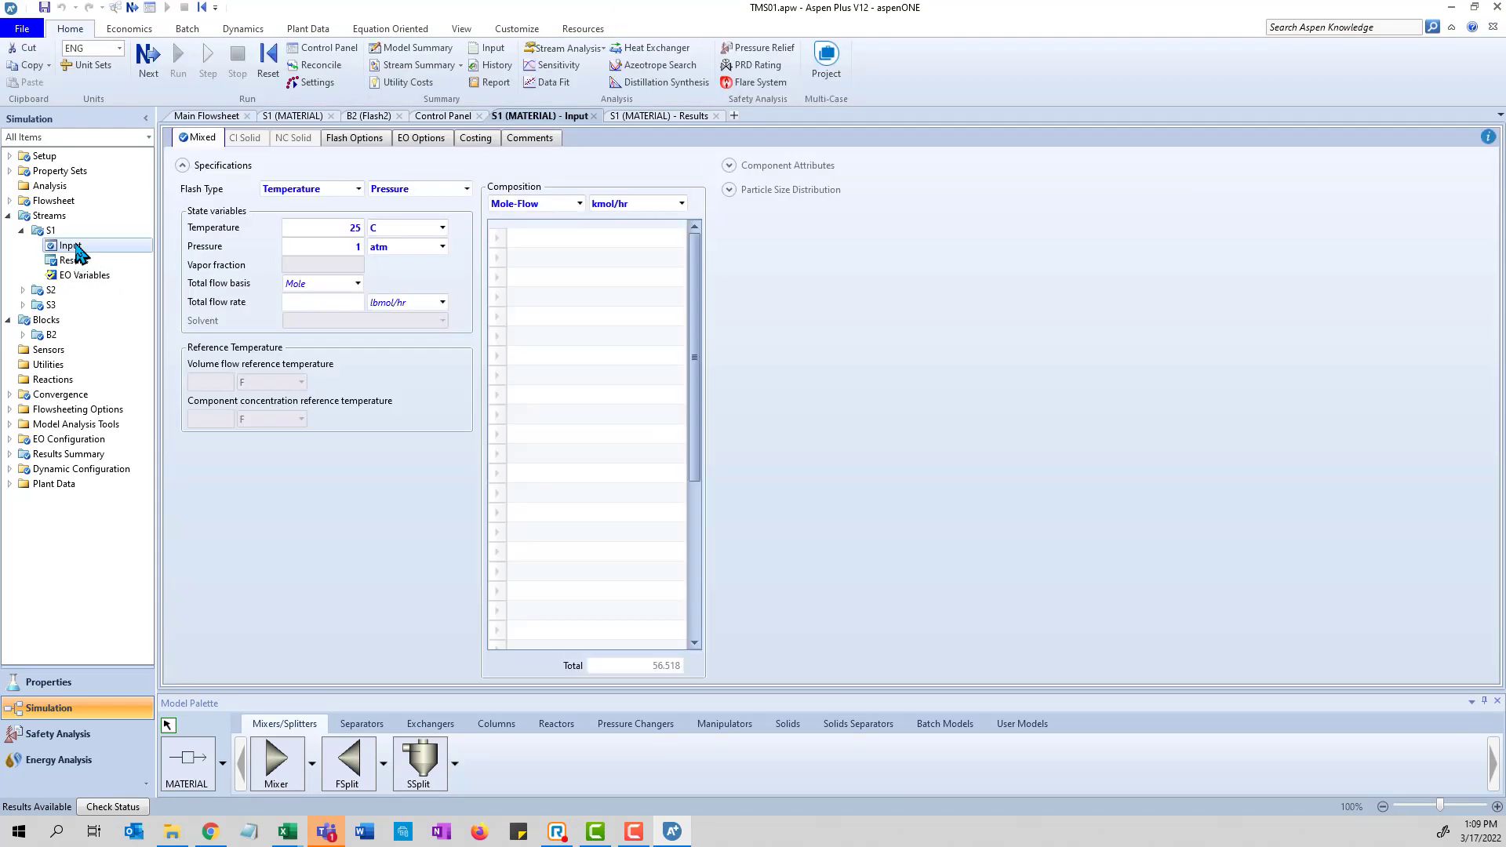
pyautogui.click(359, 246)
pyautogui.write('1')
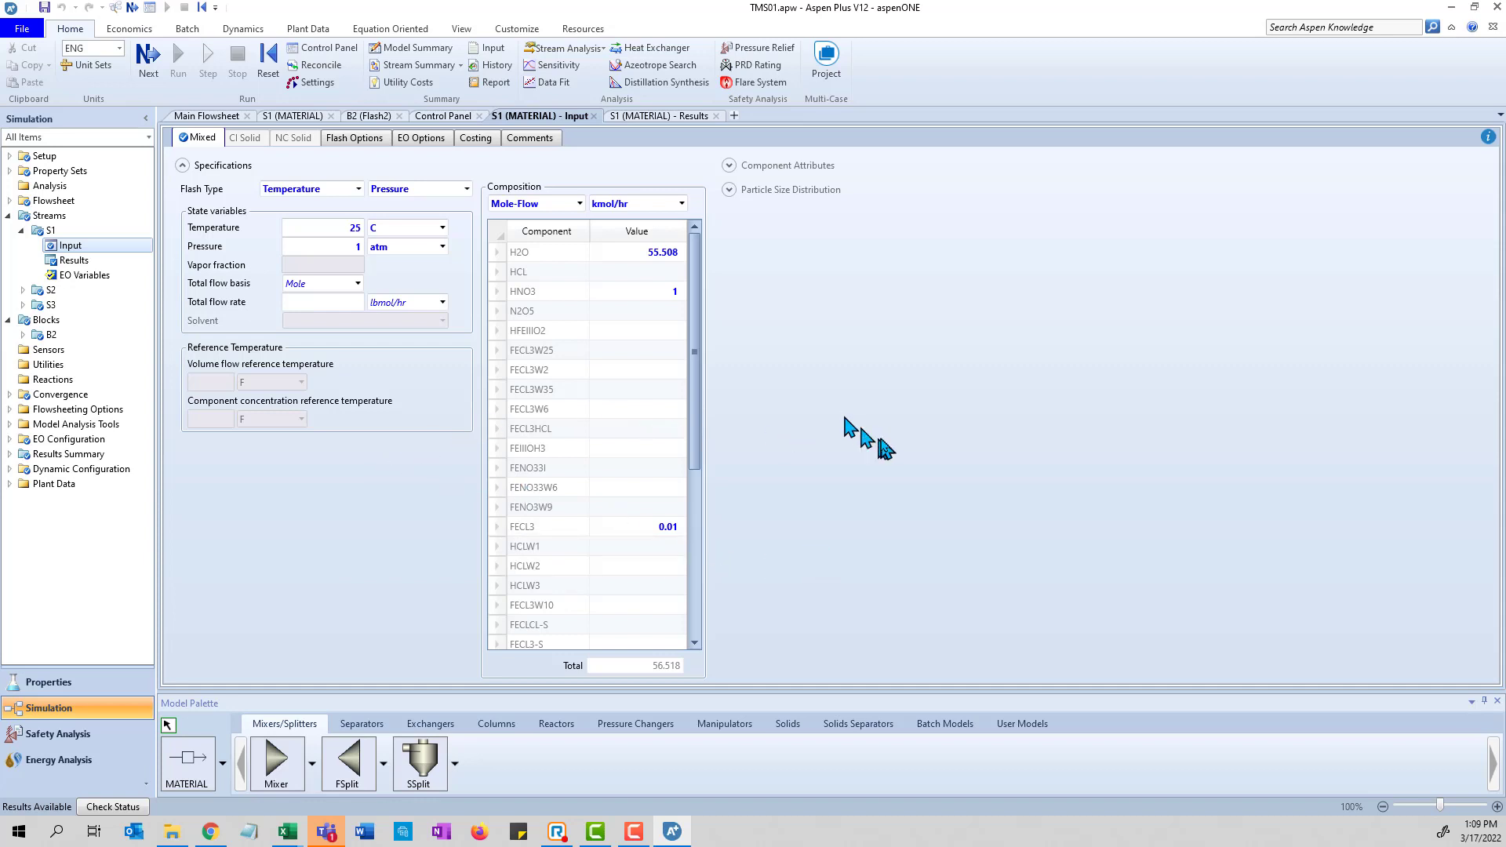
# Open stream S1's results, expand the mole fractions, and examine the HCL, N2O5 and HFEIIIO2 values
pyautogui.click(85, 265)
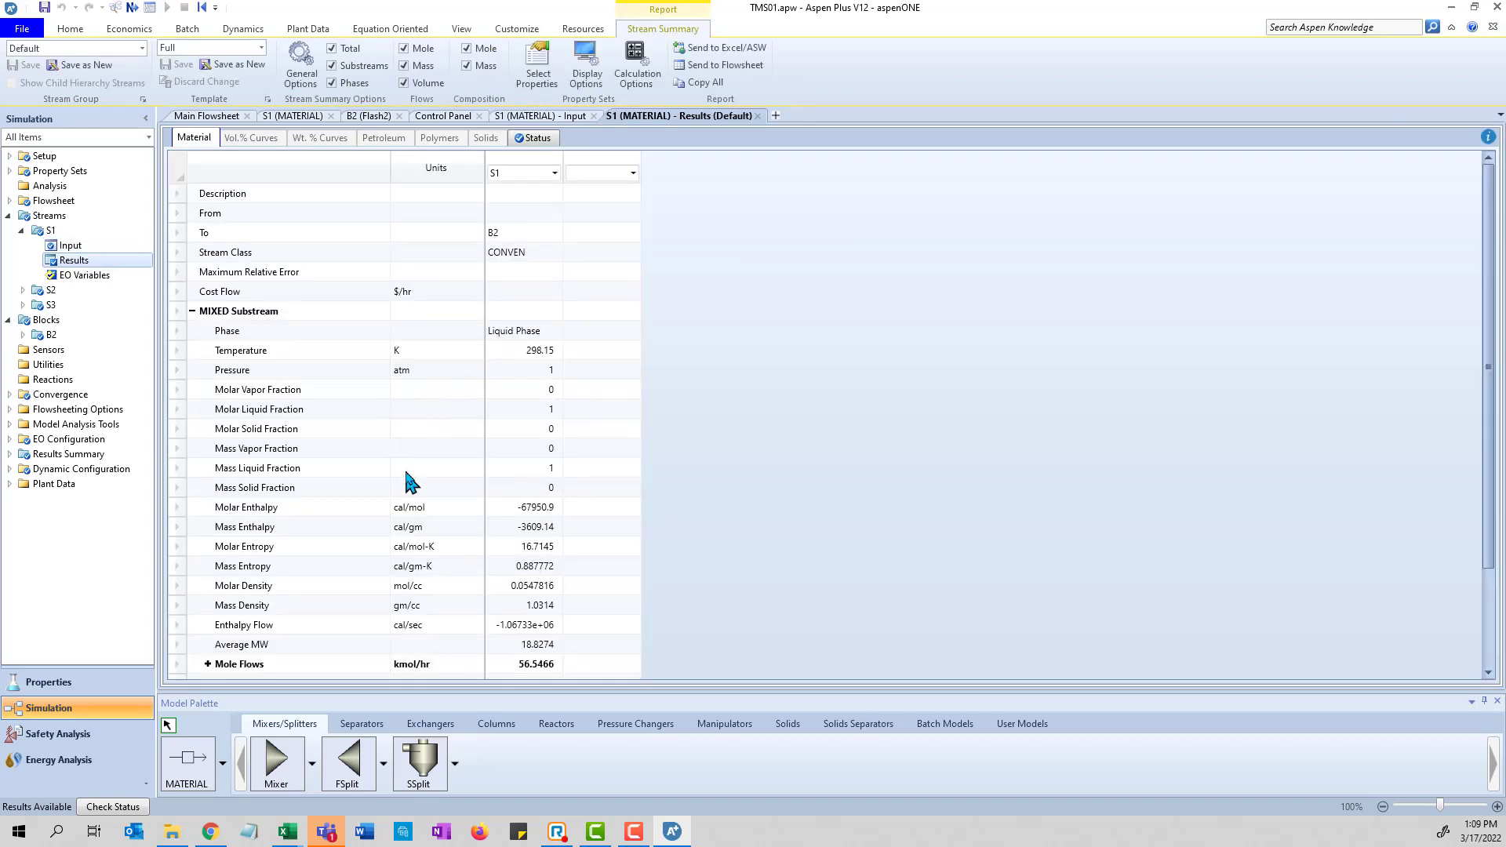
pyautogui.scroll(-3, 406, 475)
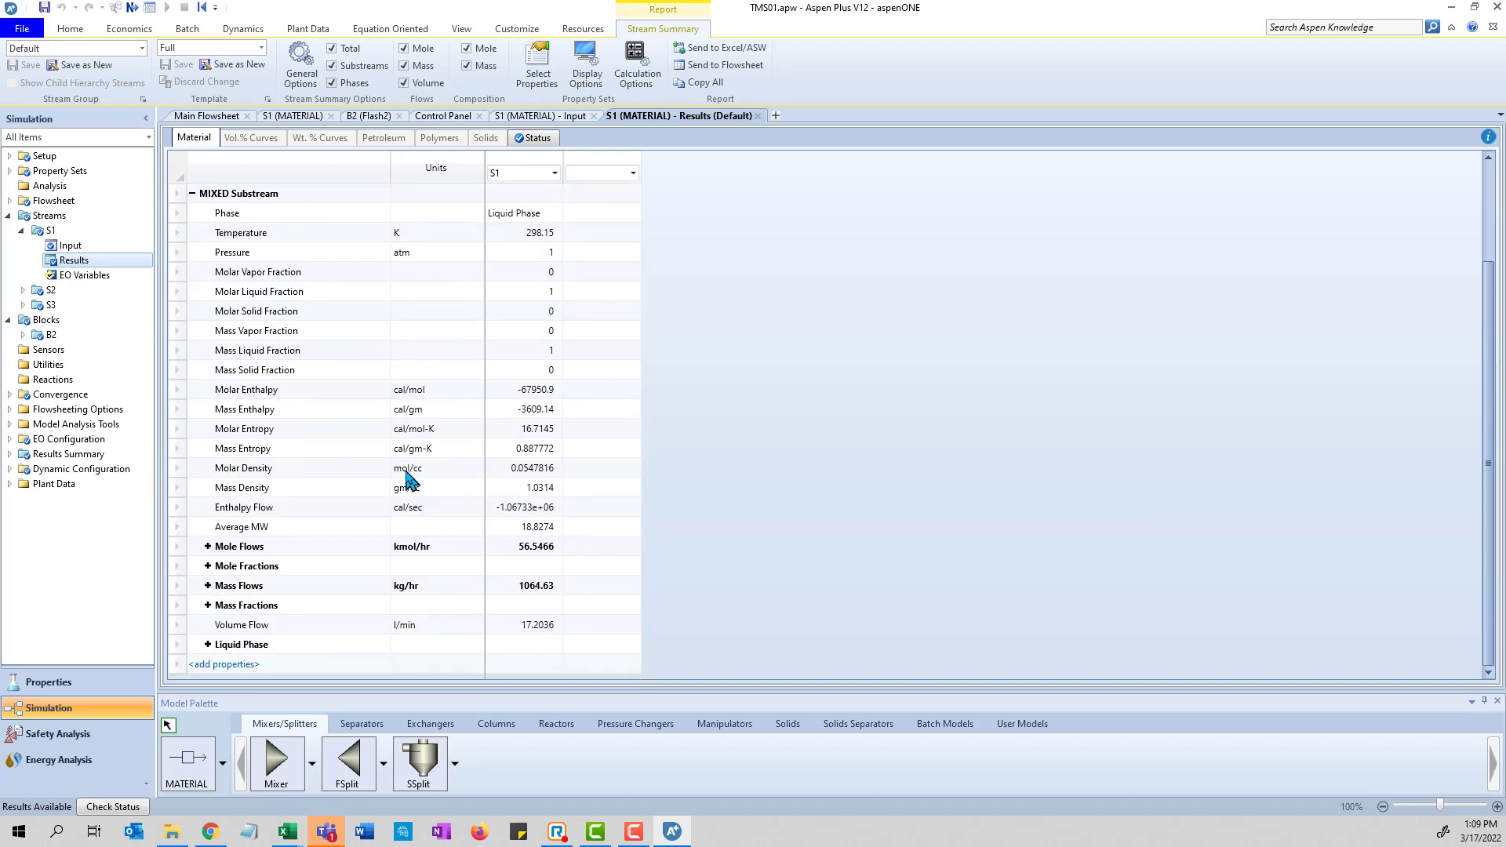
pyautogui.click(208, 566)
pyautogui.scroll(-2, 359, 540)
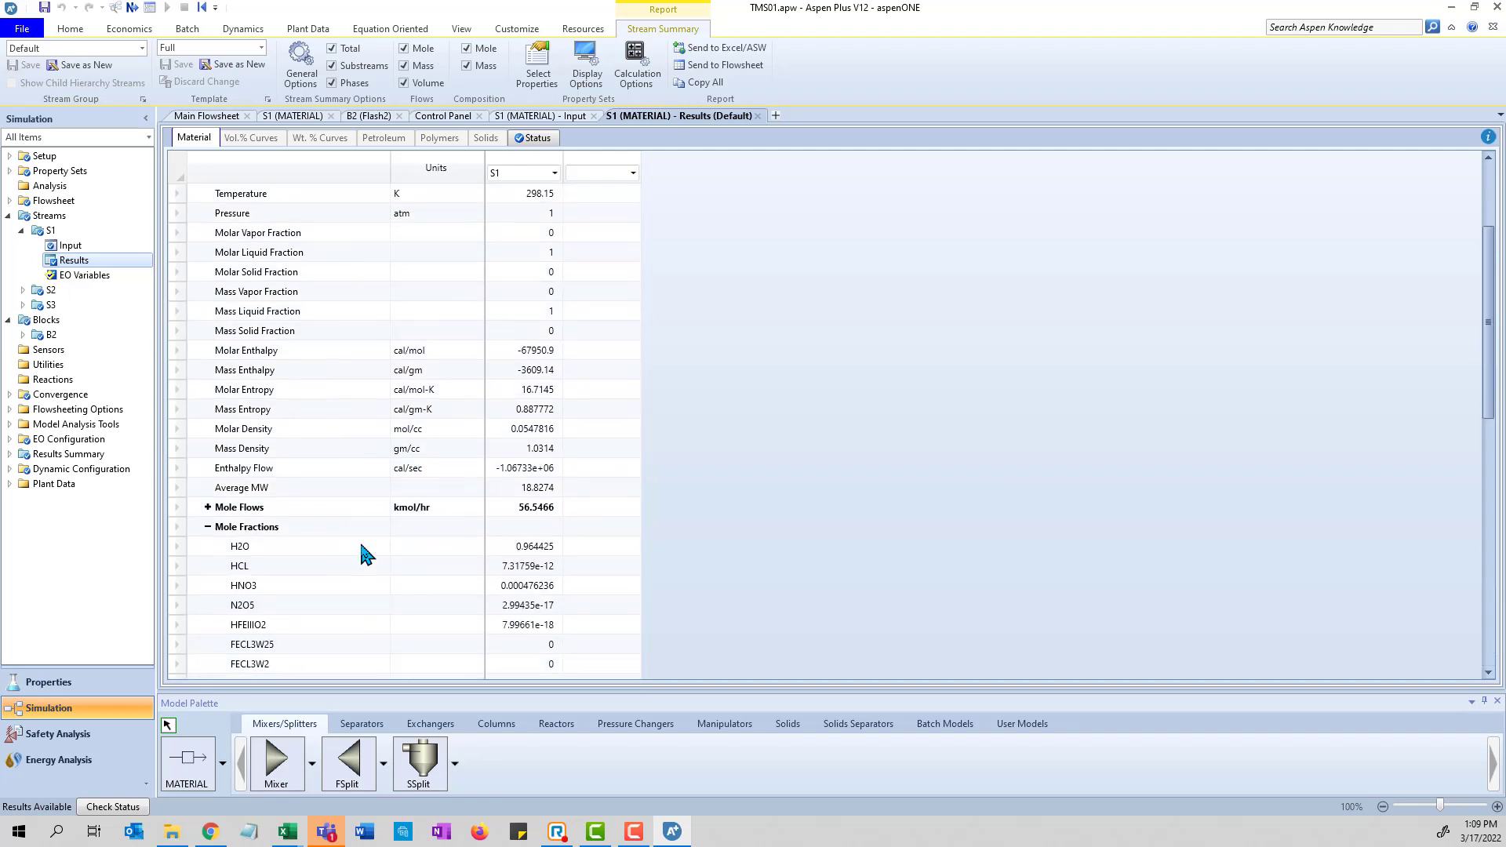
pyautogui.scroll(-2, 397, 547)
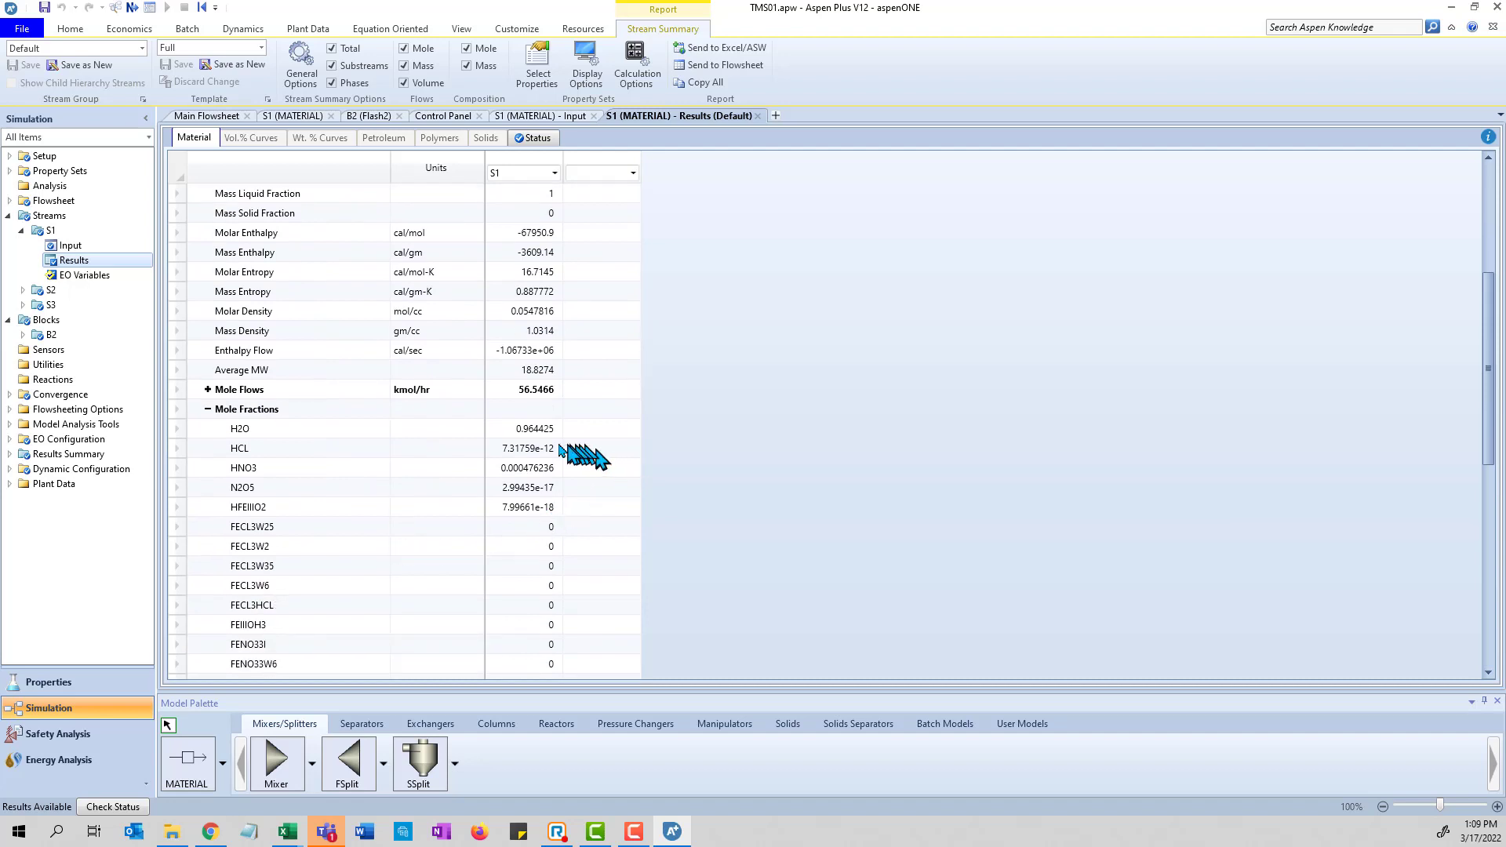
pyautogui.click(534, 448)
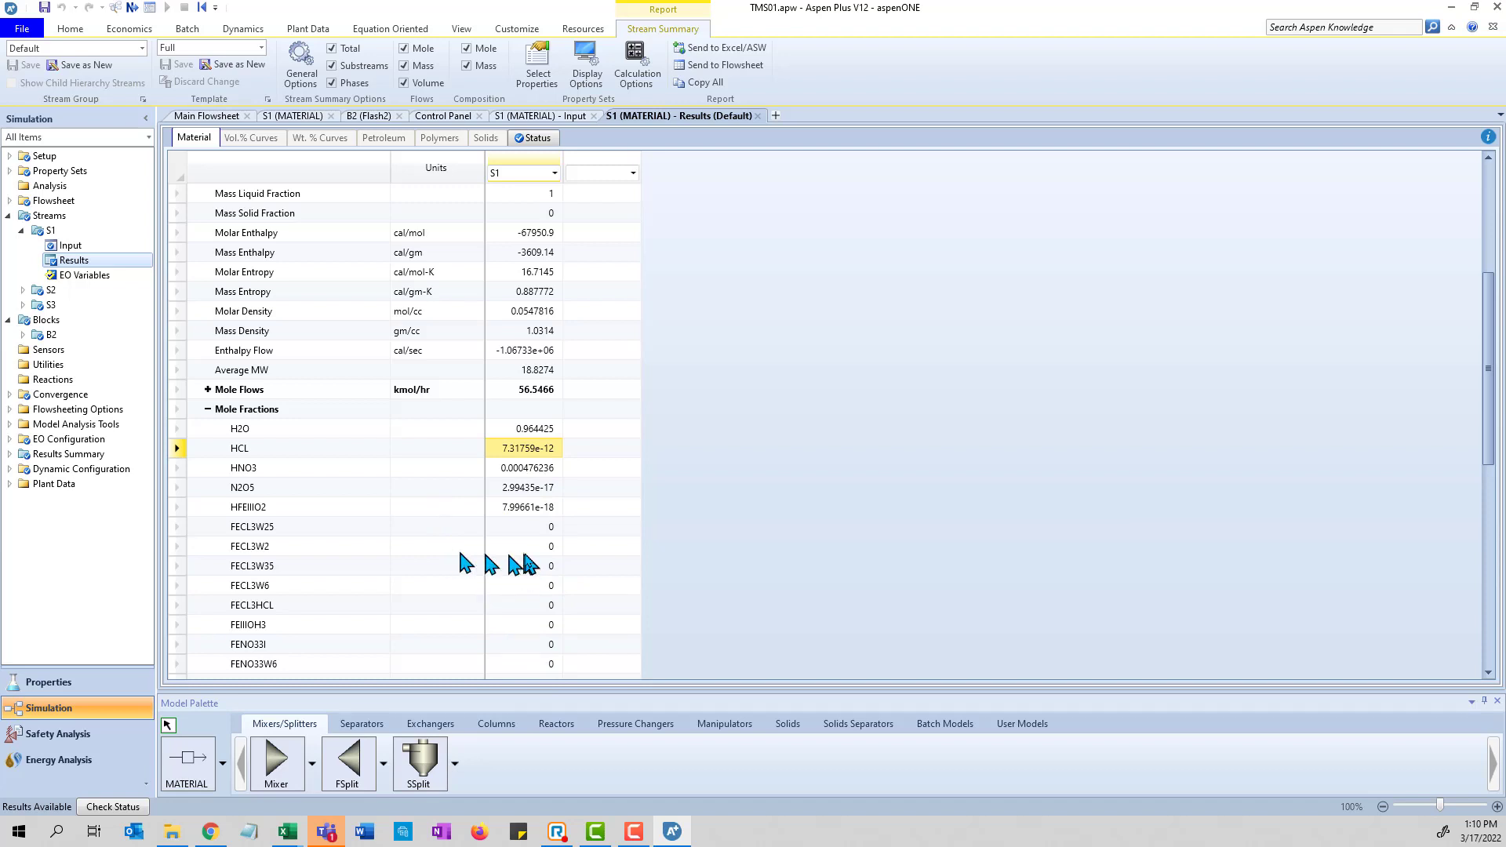
pyautogui.click(528, 487)
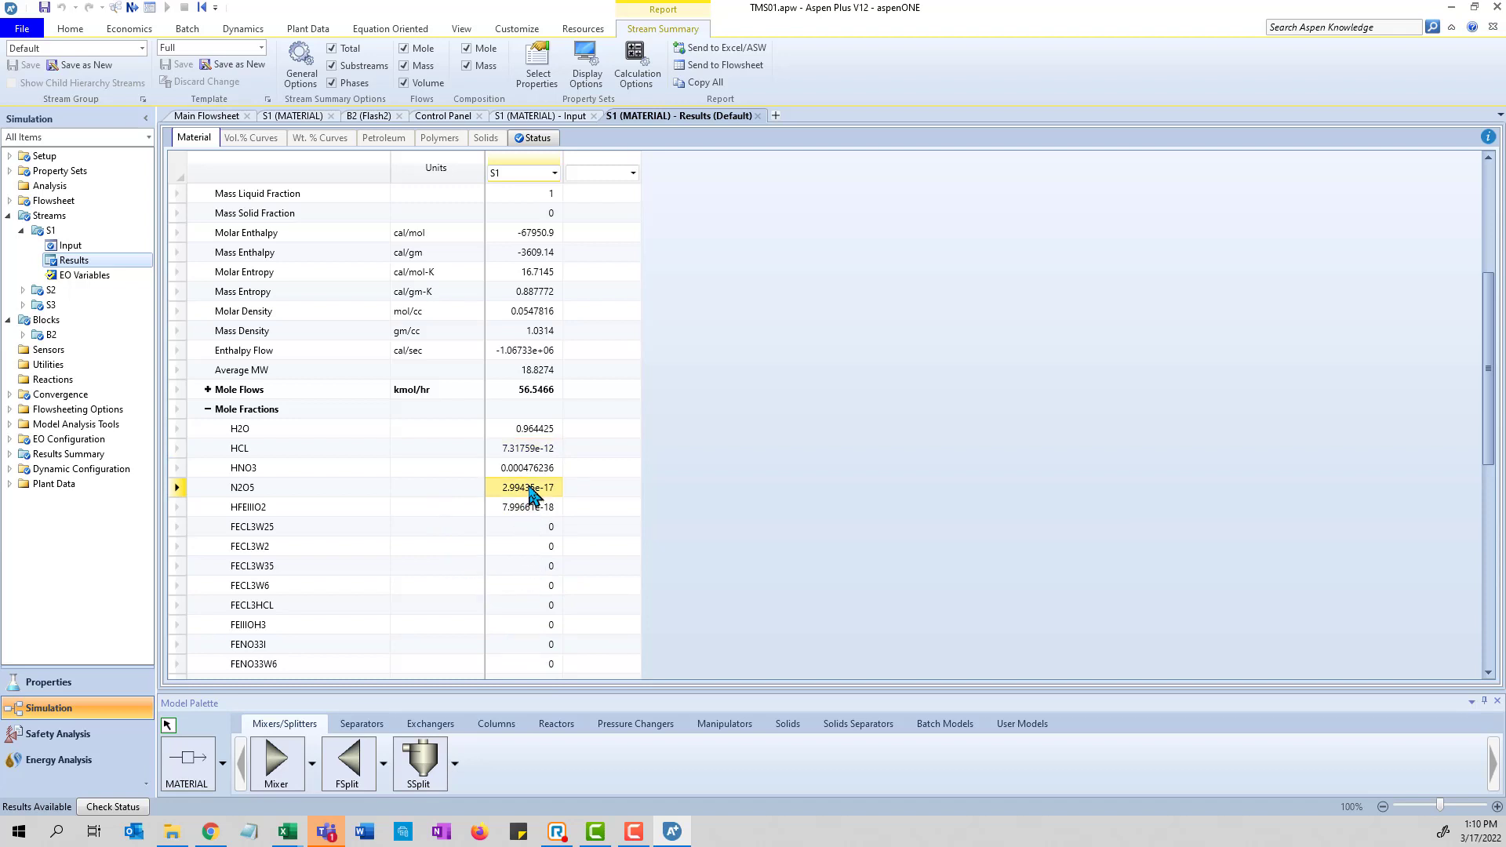
pyautogui.click(521, 508)
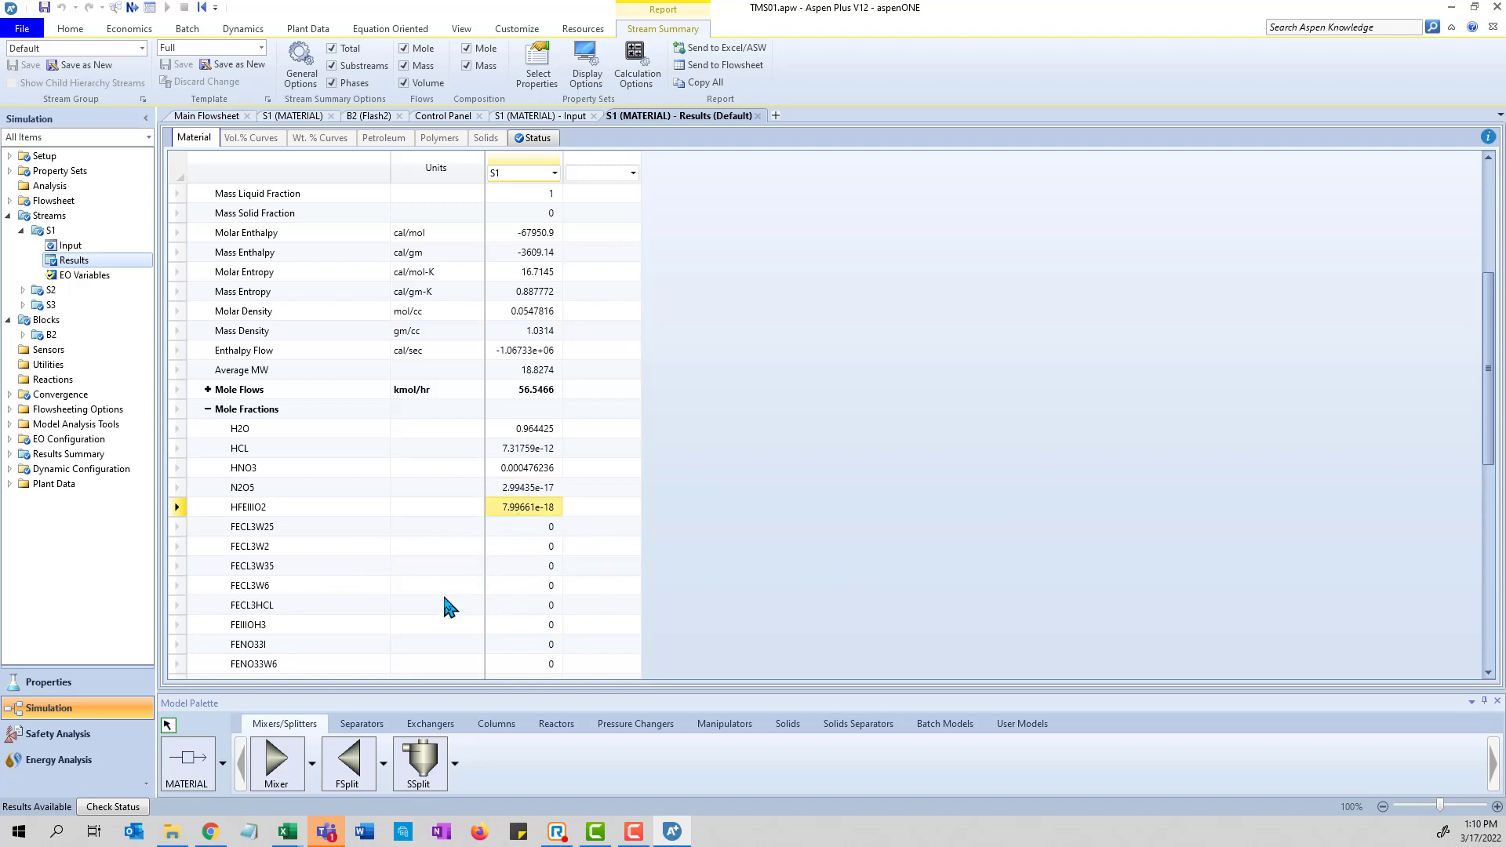
# Examine the mole fractions of the ionic species in stream S1, especially the FEO2-1 entry
pyautogui.scroll(-6, 454, 590)
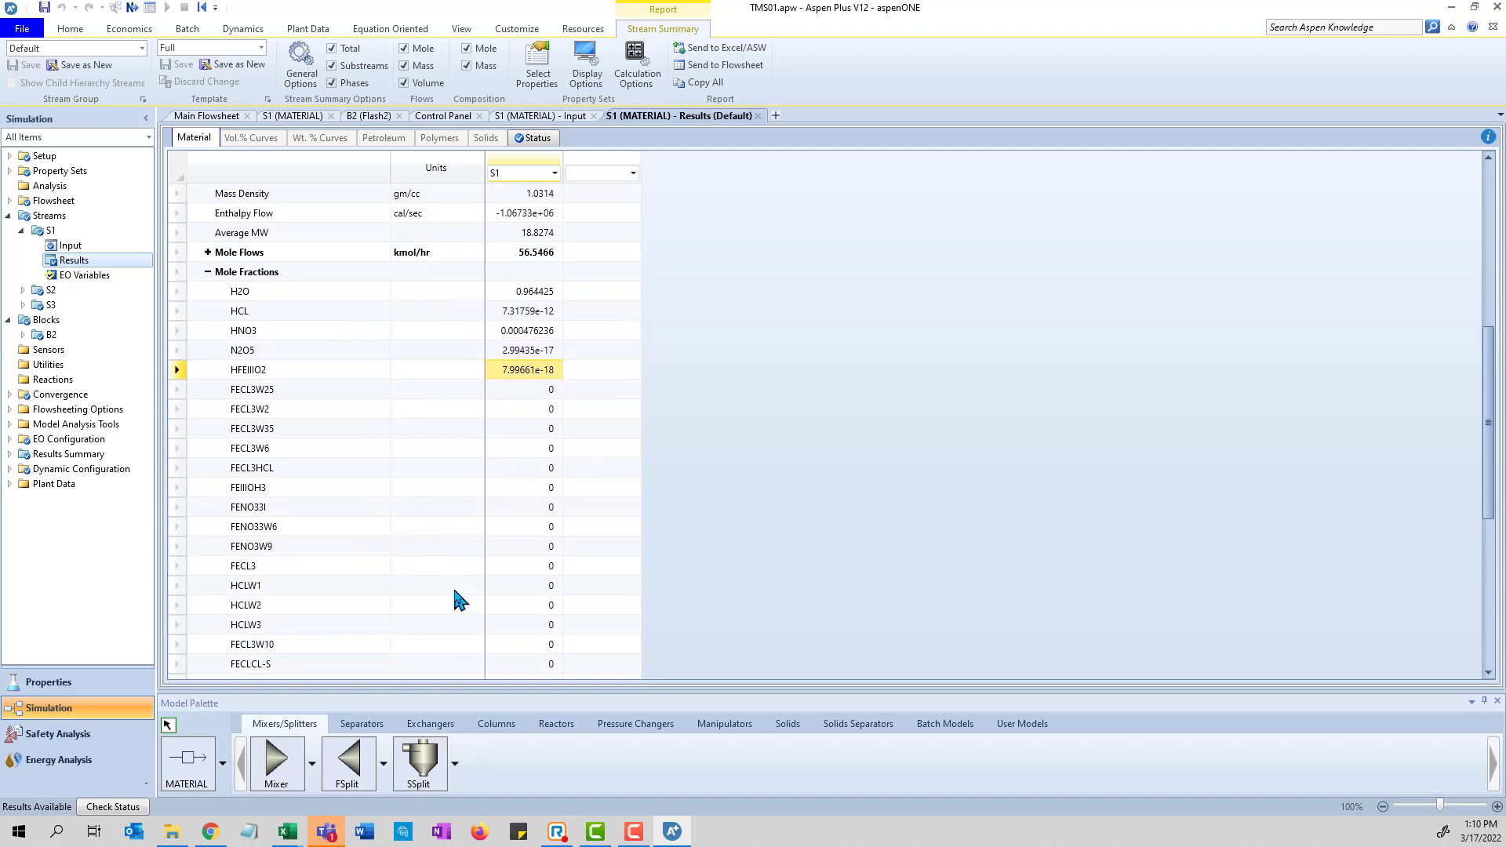
pyautogui.scroll(-2, 454, 590)
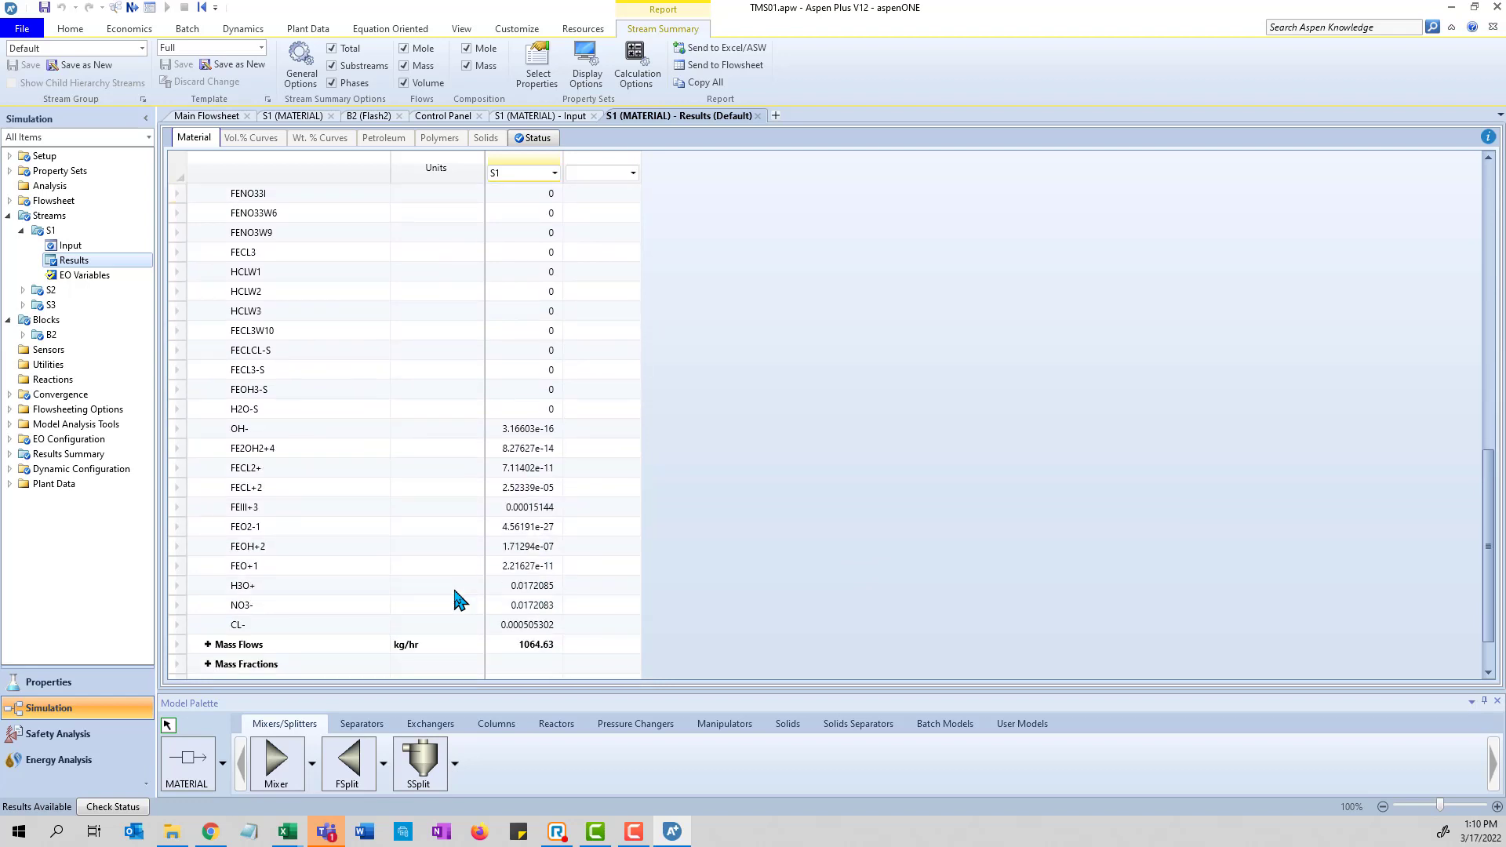
pyautogui.click(524, 527)
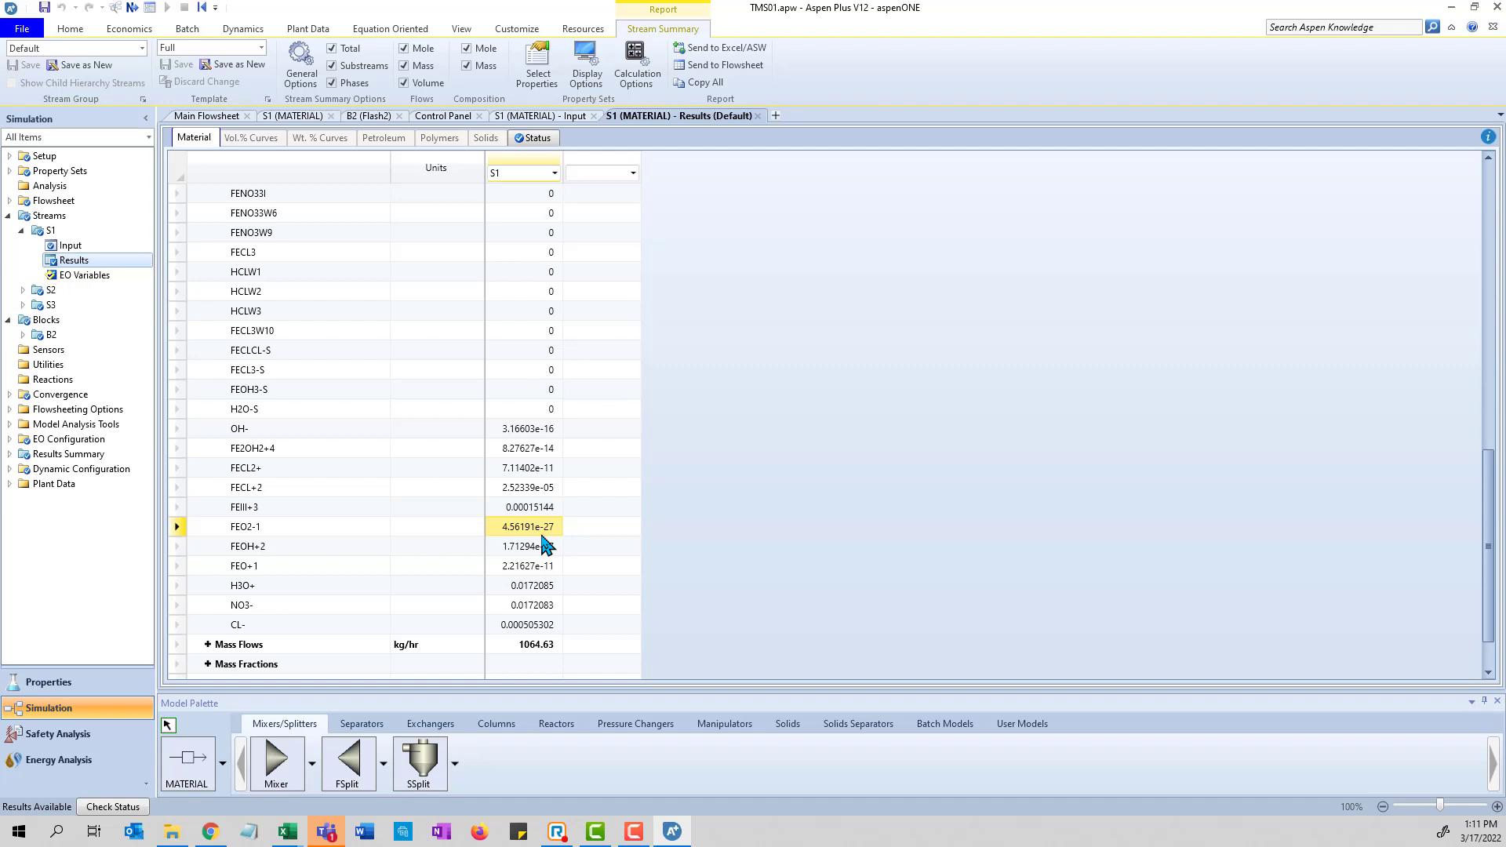
pyautogui.click(340, 532)
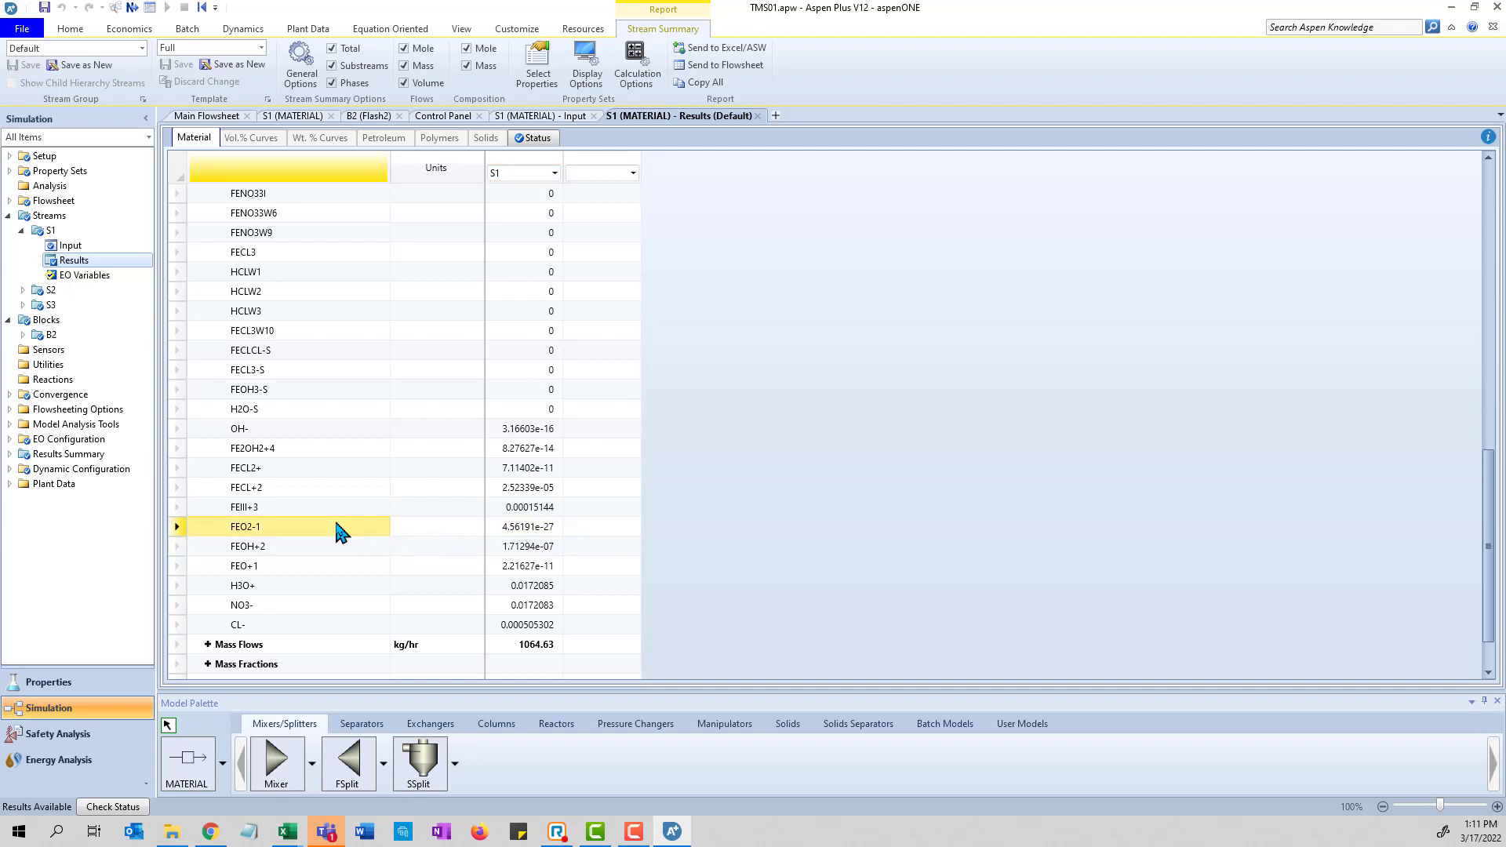
pyautogui.click(519, 527)
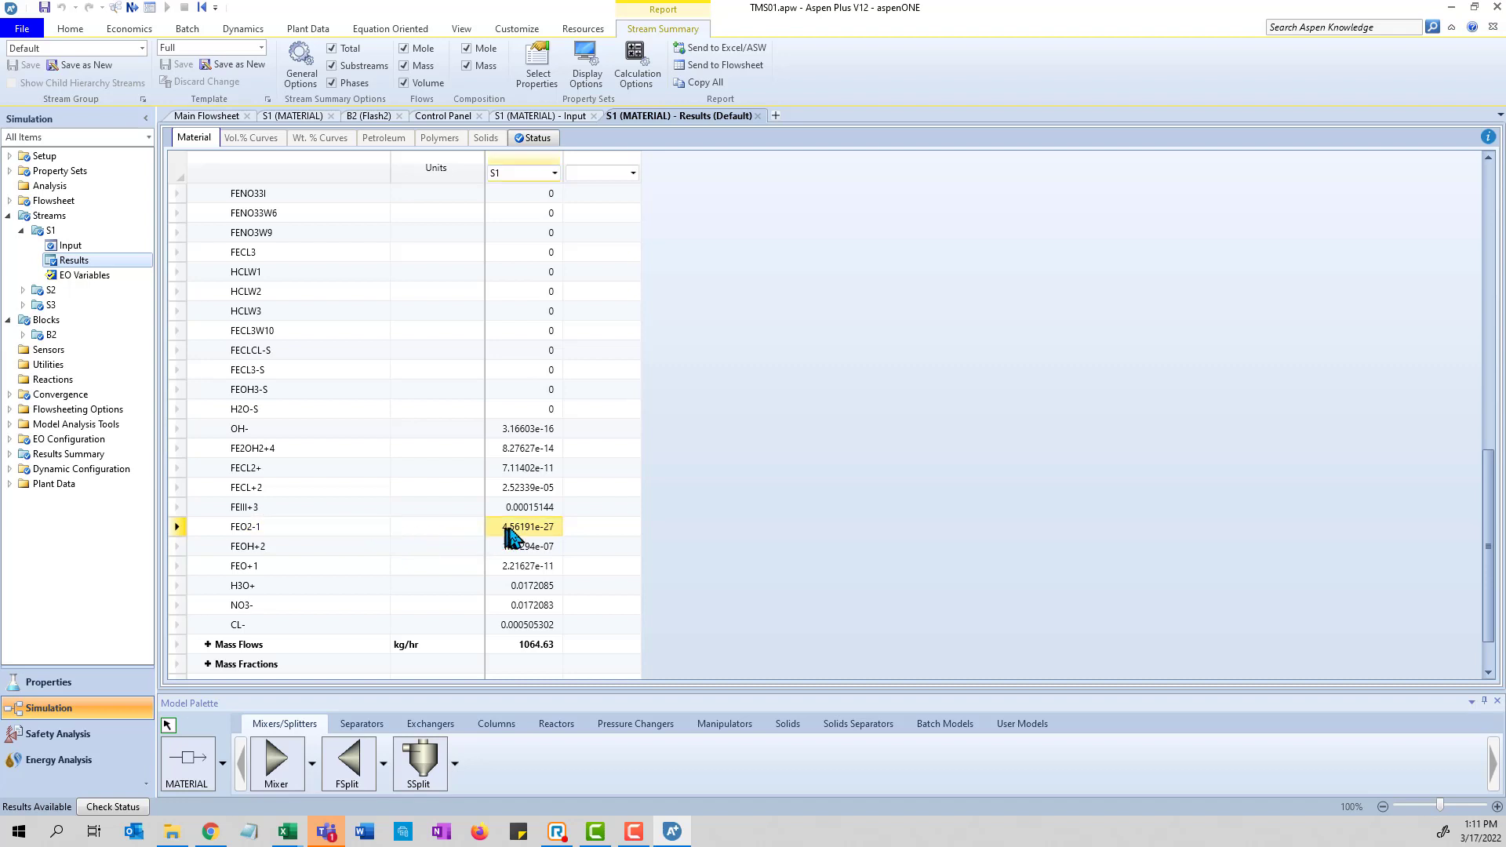
pyautogui.click(352, 531)
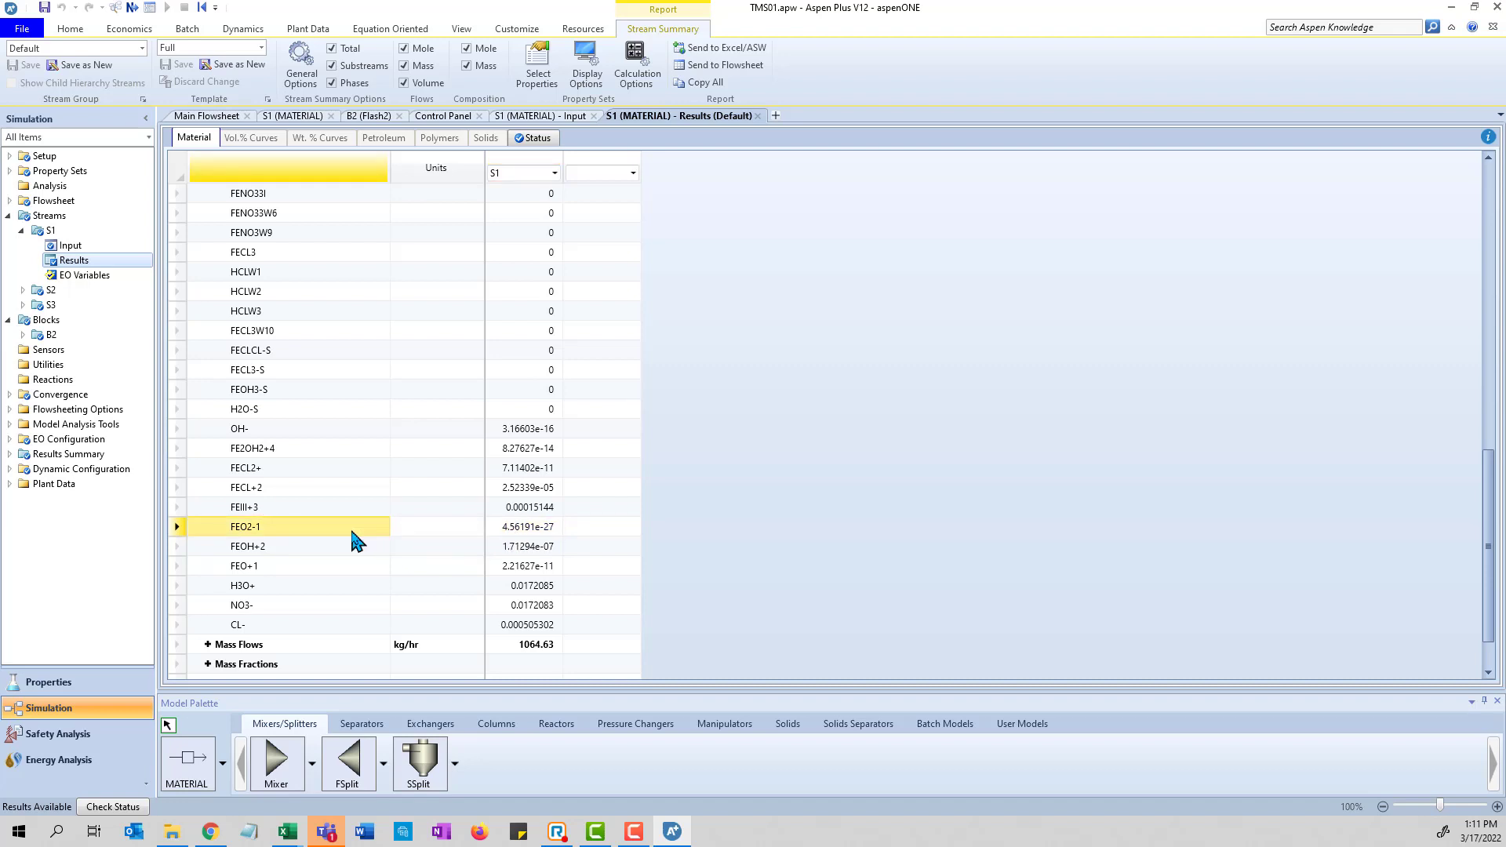
pyautogui.click(534, 524)
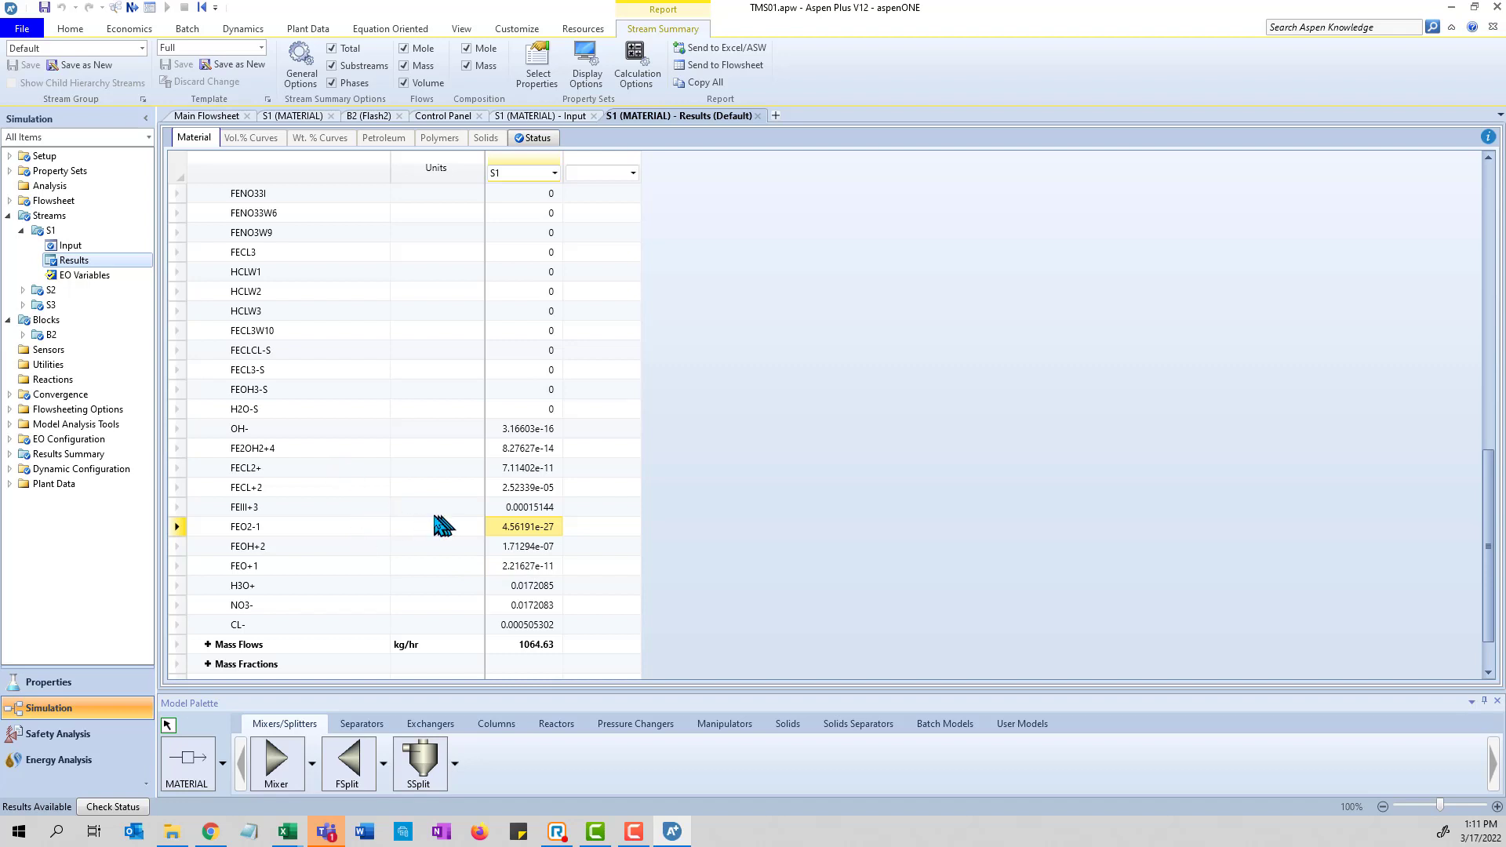
# Compare the mole fractions of the neutral, hydrate and solid species in stream S1 with the FEO2-1 ion's value
pyautogui.scroll(1, 435, 519)
pyautogui.scroll(1, 433, 518)
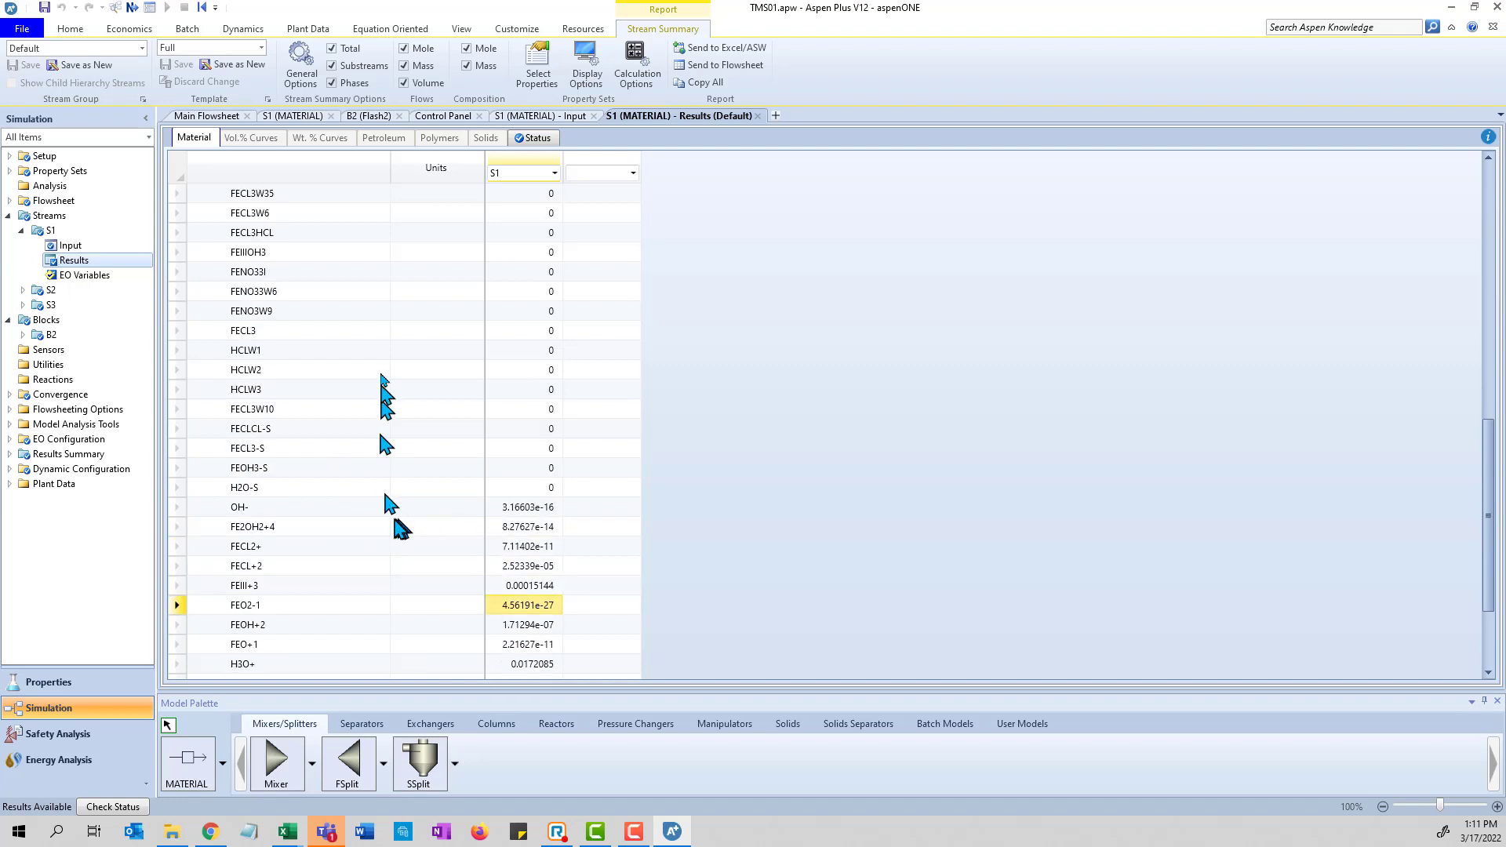
pyautogui.click(383, 331)
pyautogui.scroll(5, 345, 463)
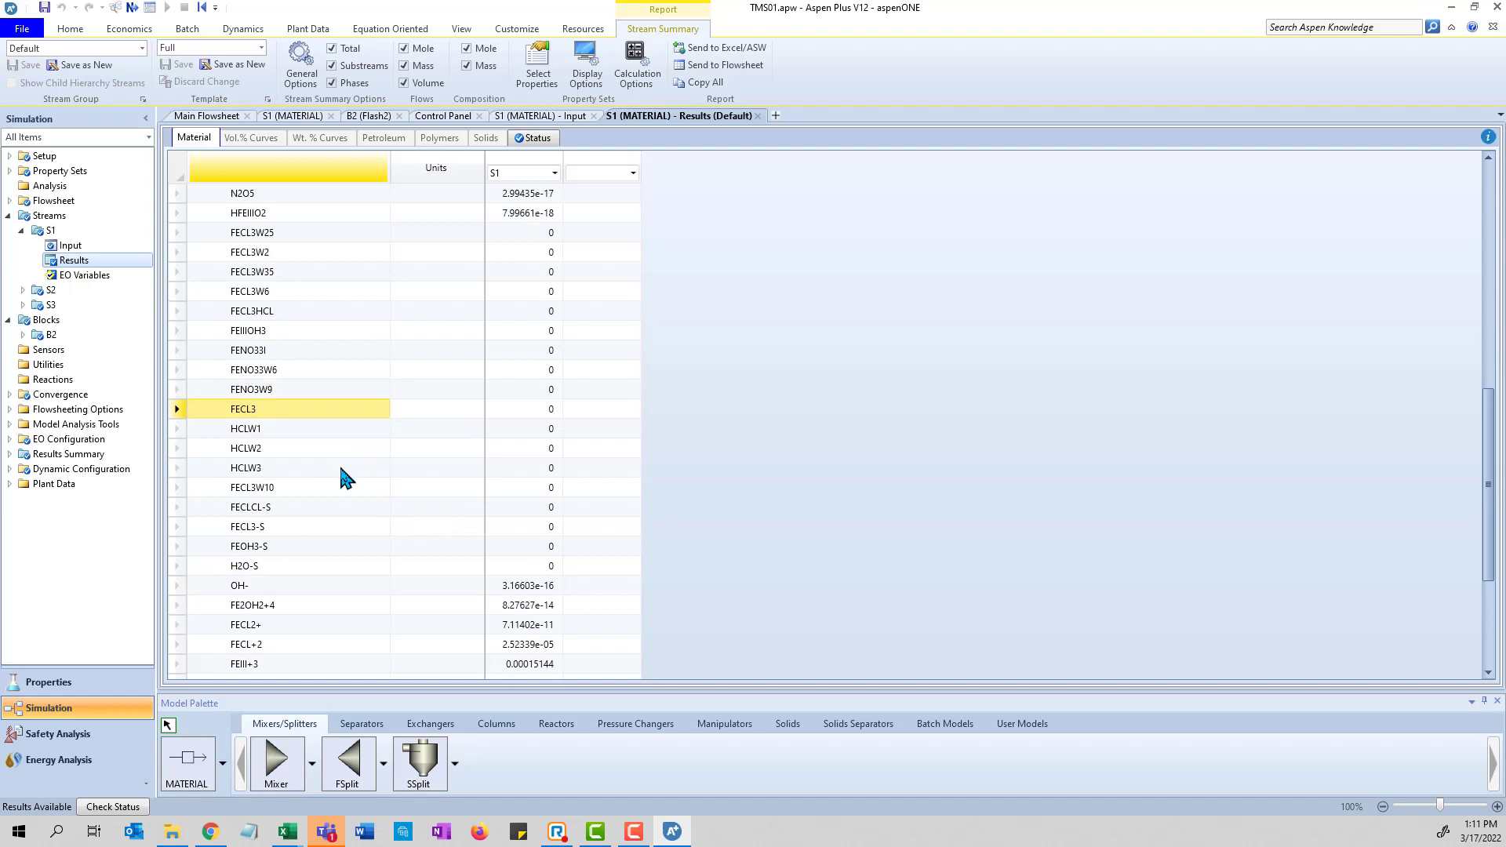
pyautogui.scroll(-4, 339, 478)
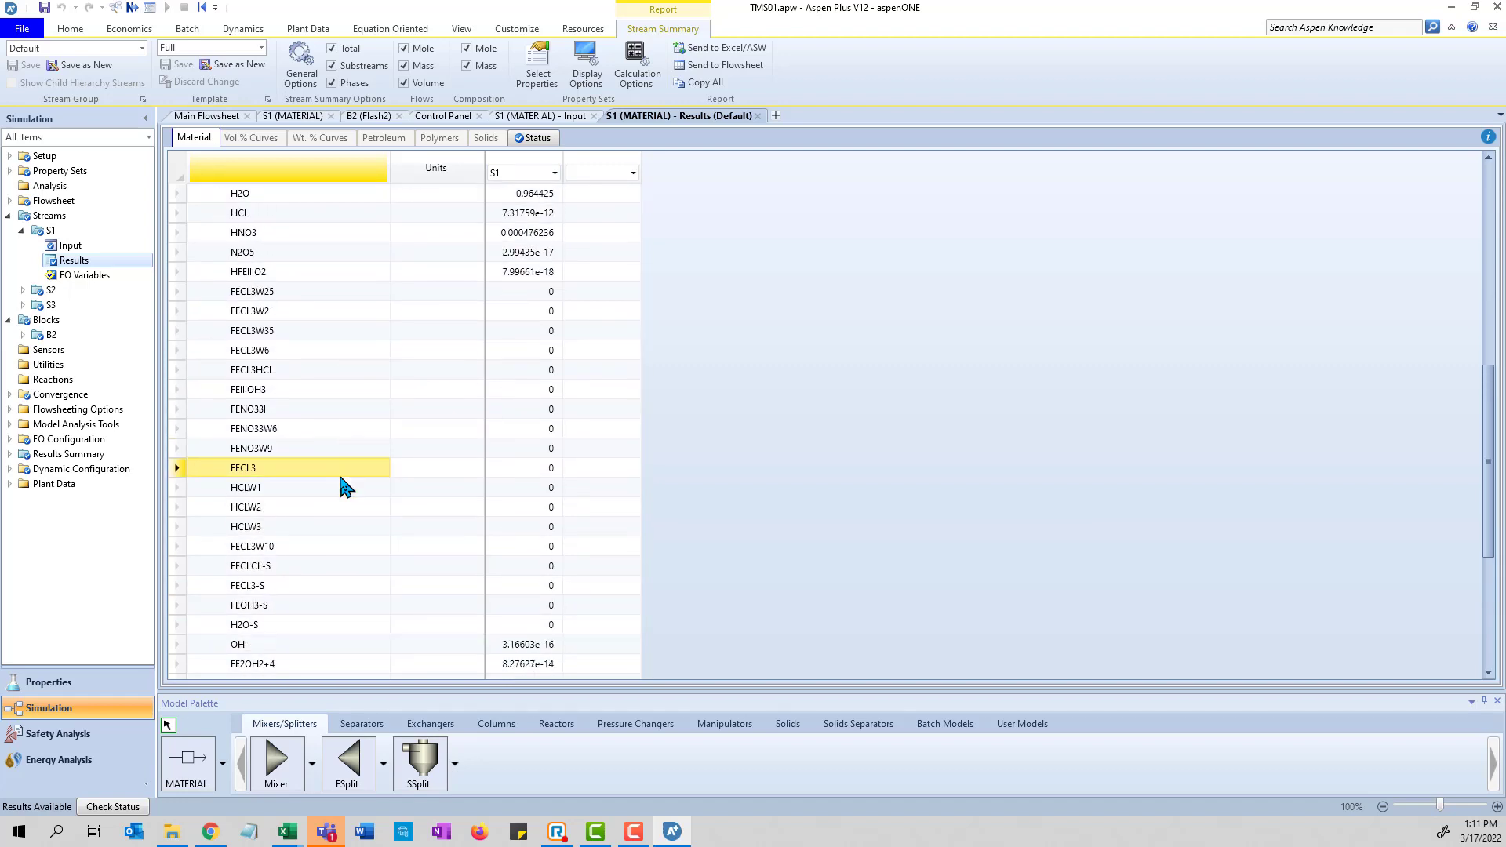
pyautogui.scroll(-3, 340, 481)
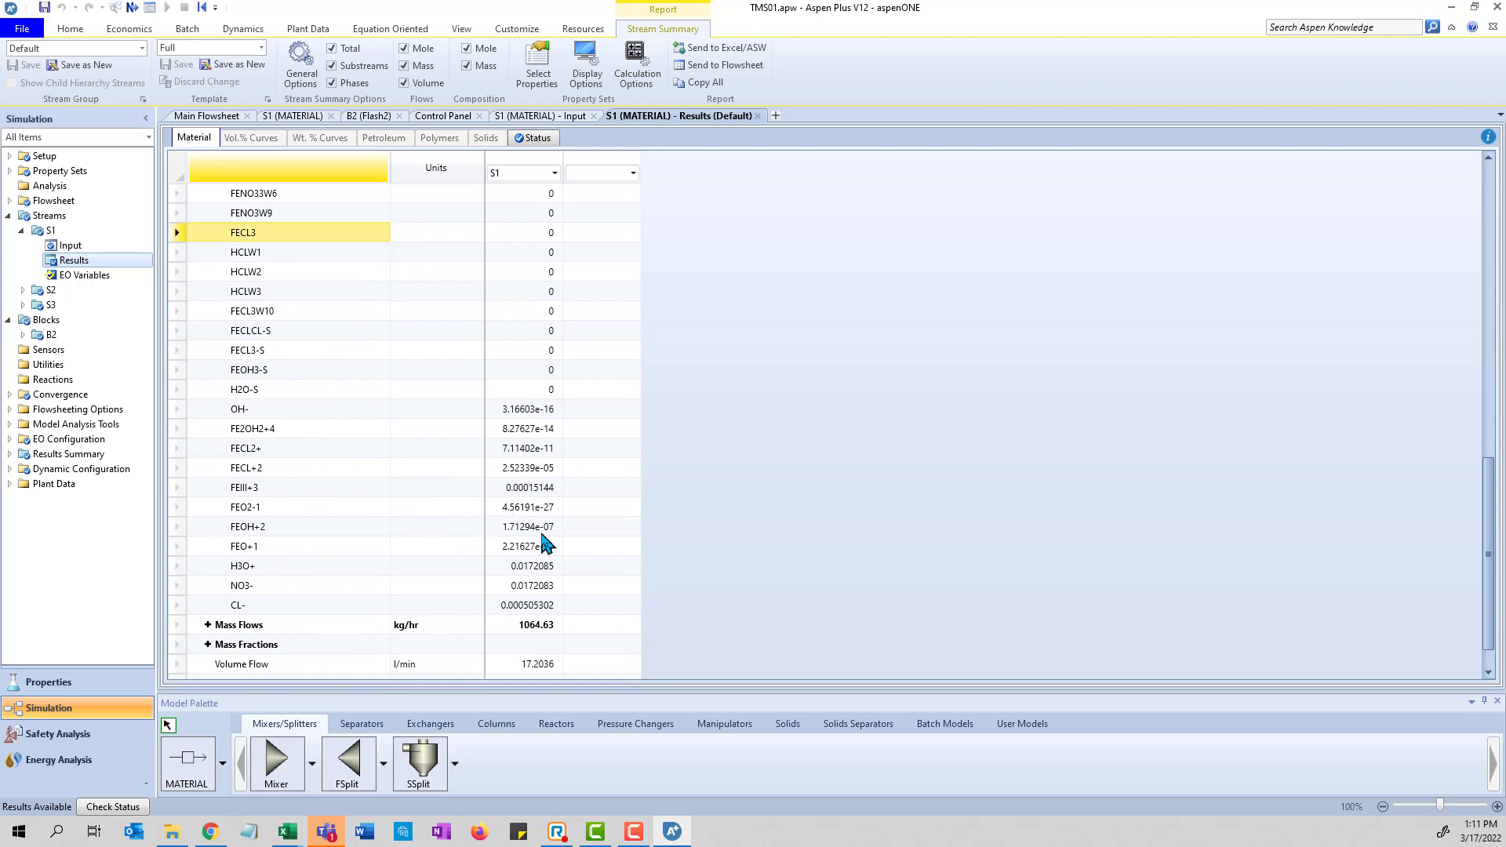
pyautogui.click(549, 508)
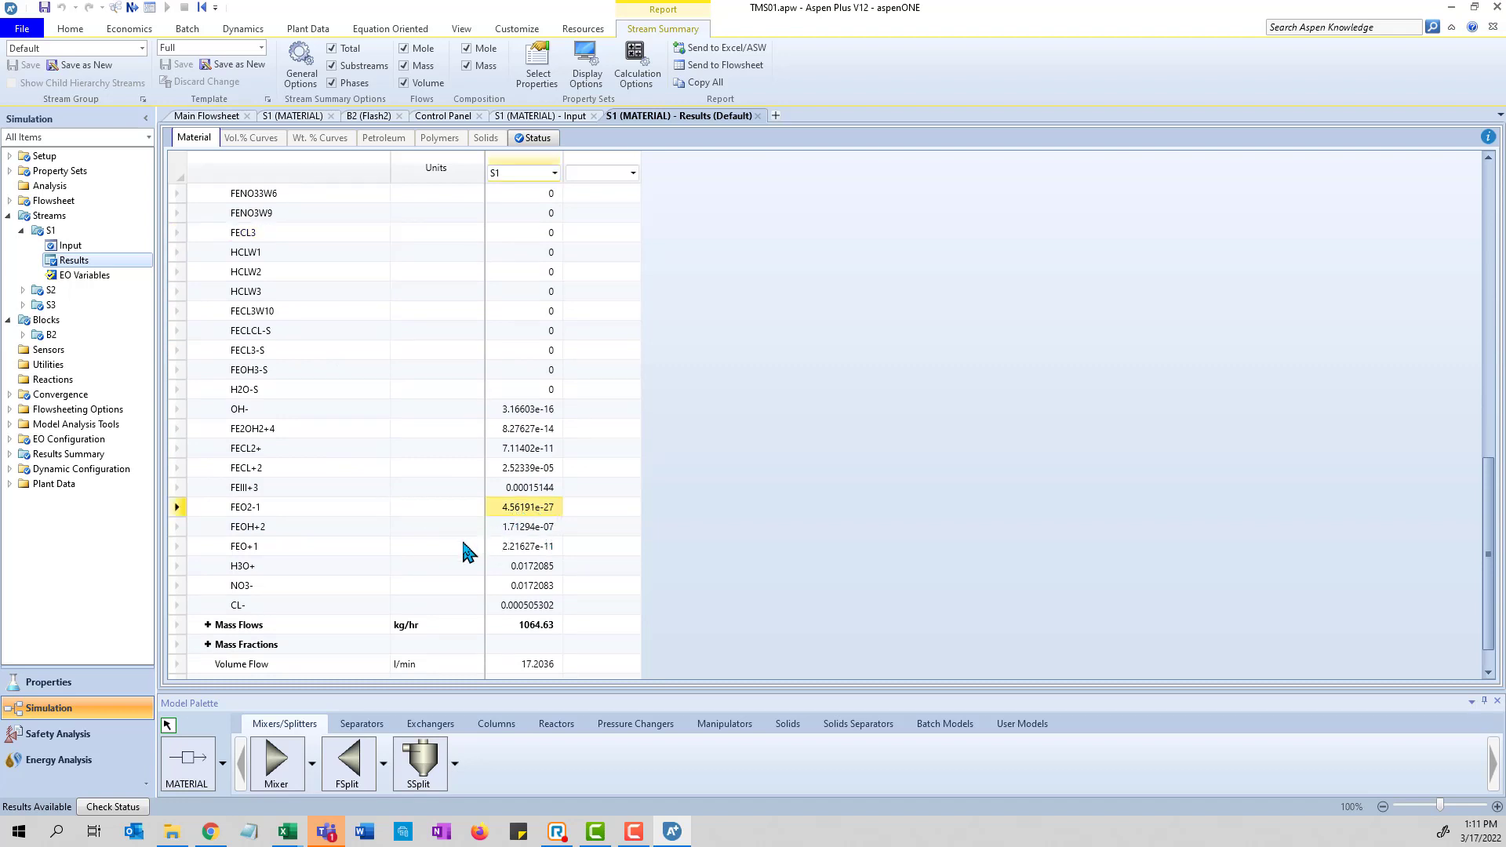
# Recheck the N2O5 and FECL3W35 rows in stream S1's mole fractions and return to the FEO2-1 entry
pyautogui.scroll(-1, 417, 538)
pyautogui.scroll(7, 417, 540)
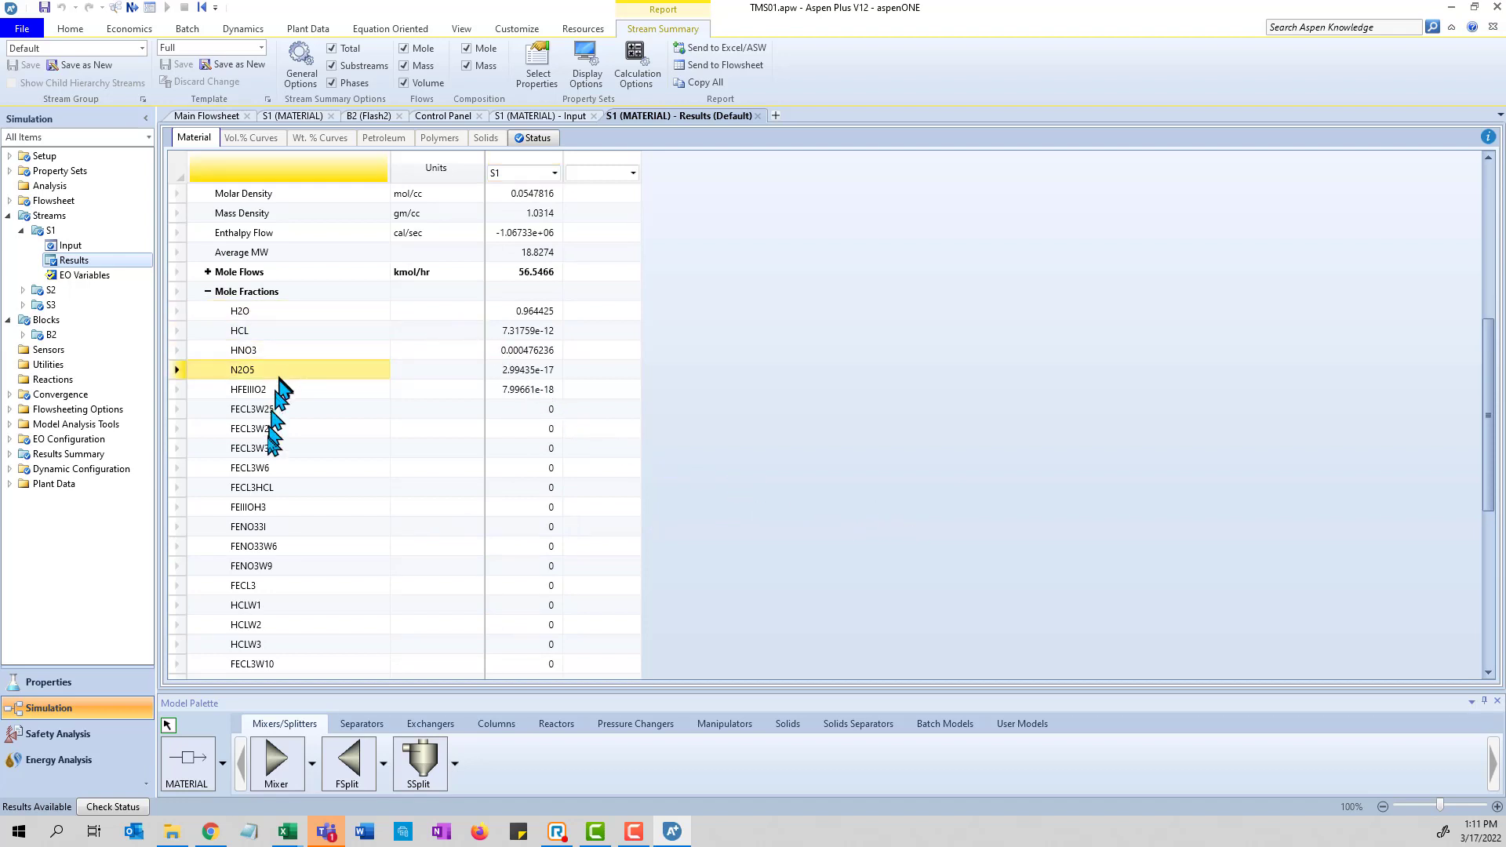
pyautogui.scroll(-3, 331, 494)
pyautogui.scroll(-2, 336, 506)
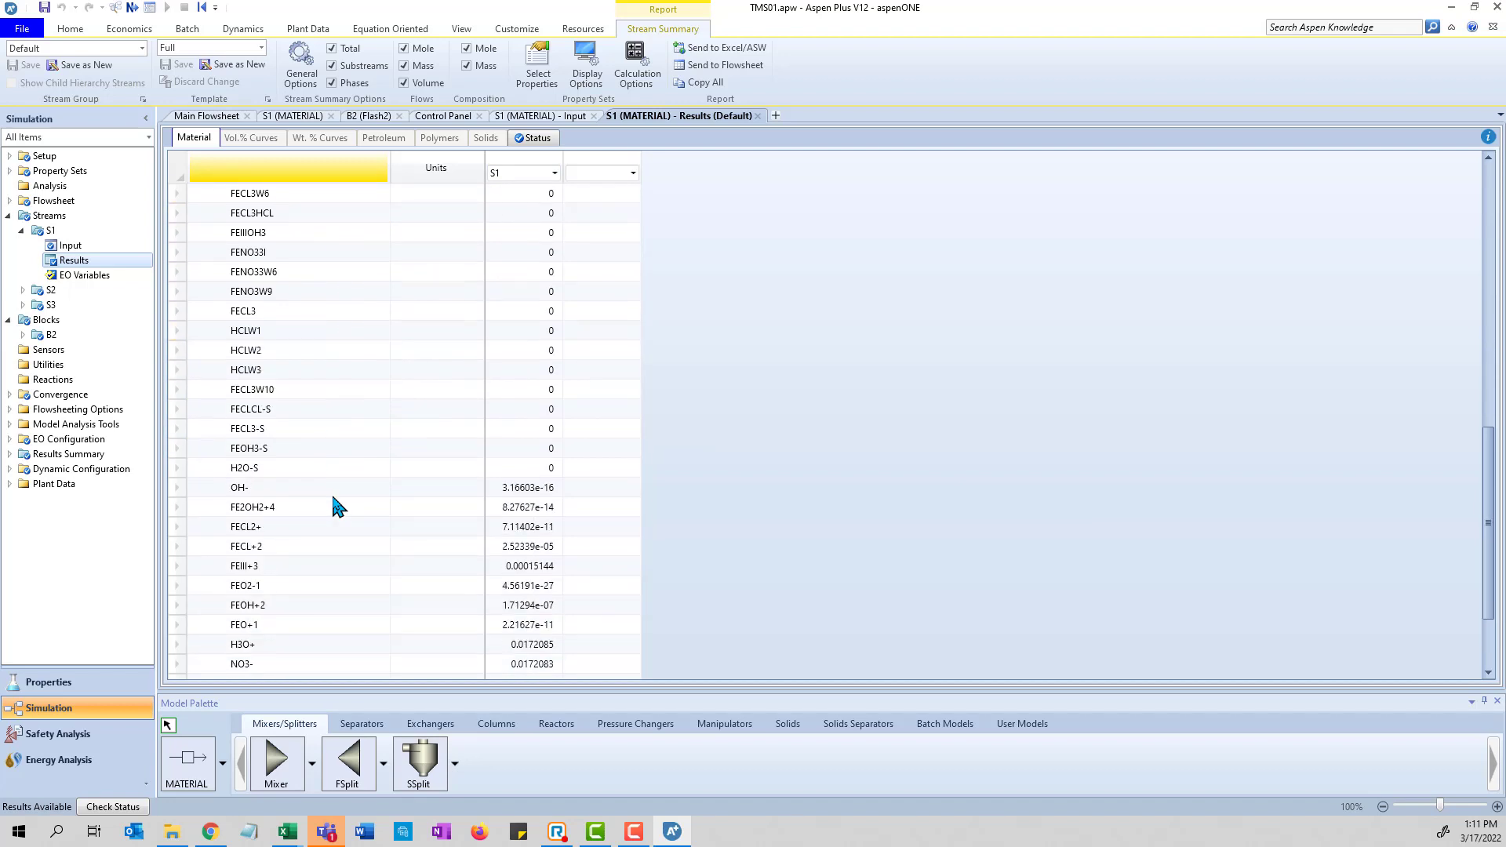
pyautogui.scroll(4, 328, 520)
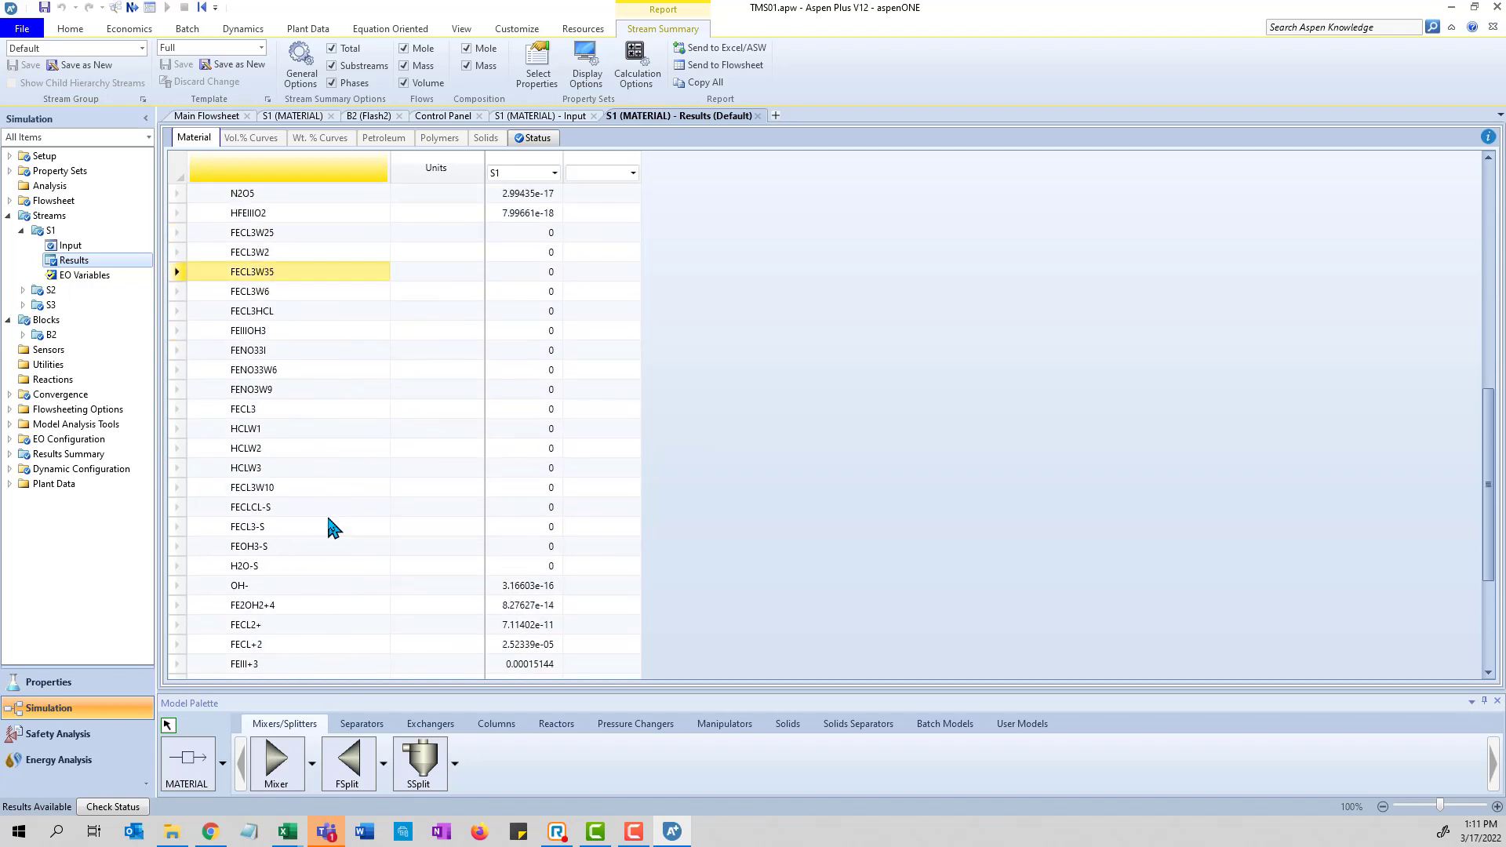
pyautogui.scroll(-5, 333, 516)
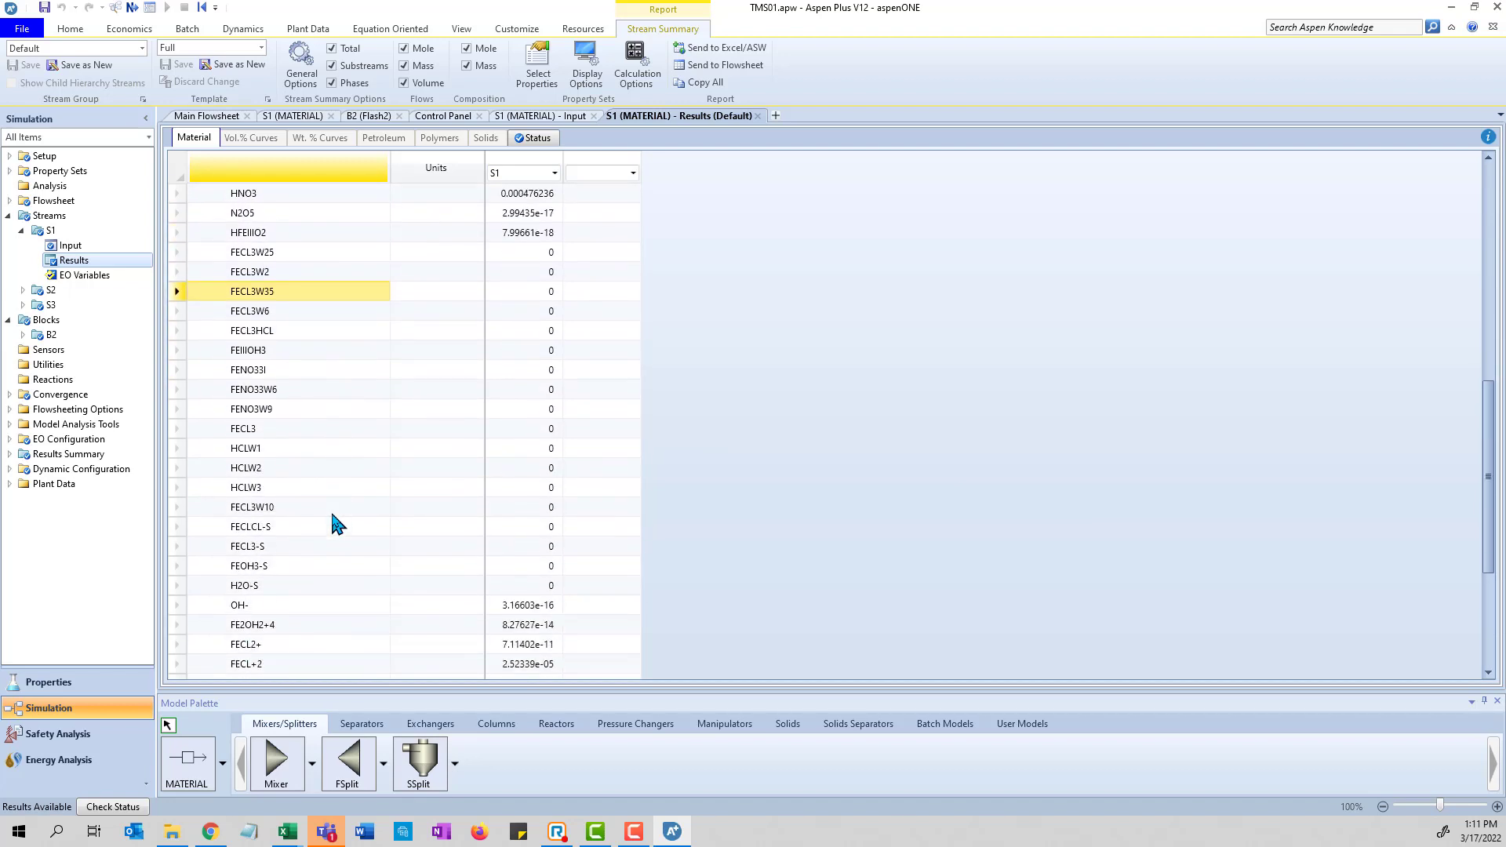
pyautogui.click(539, 509)
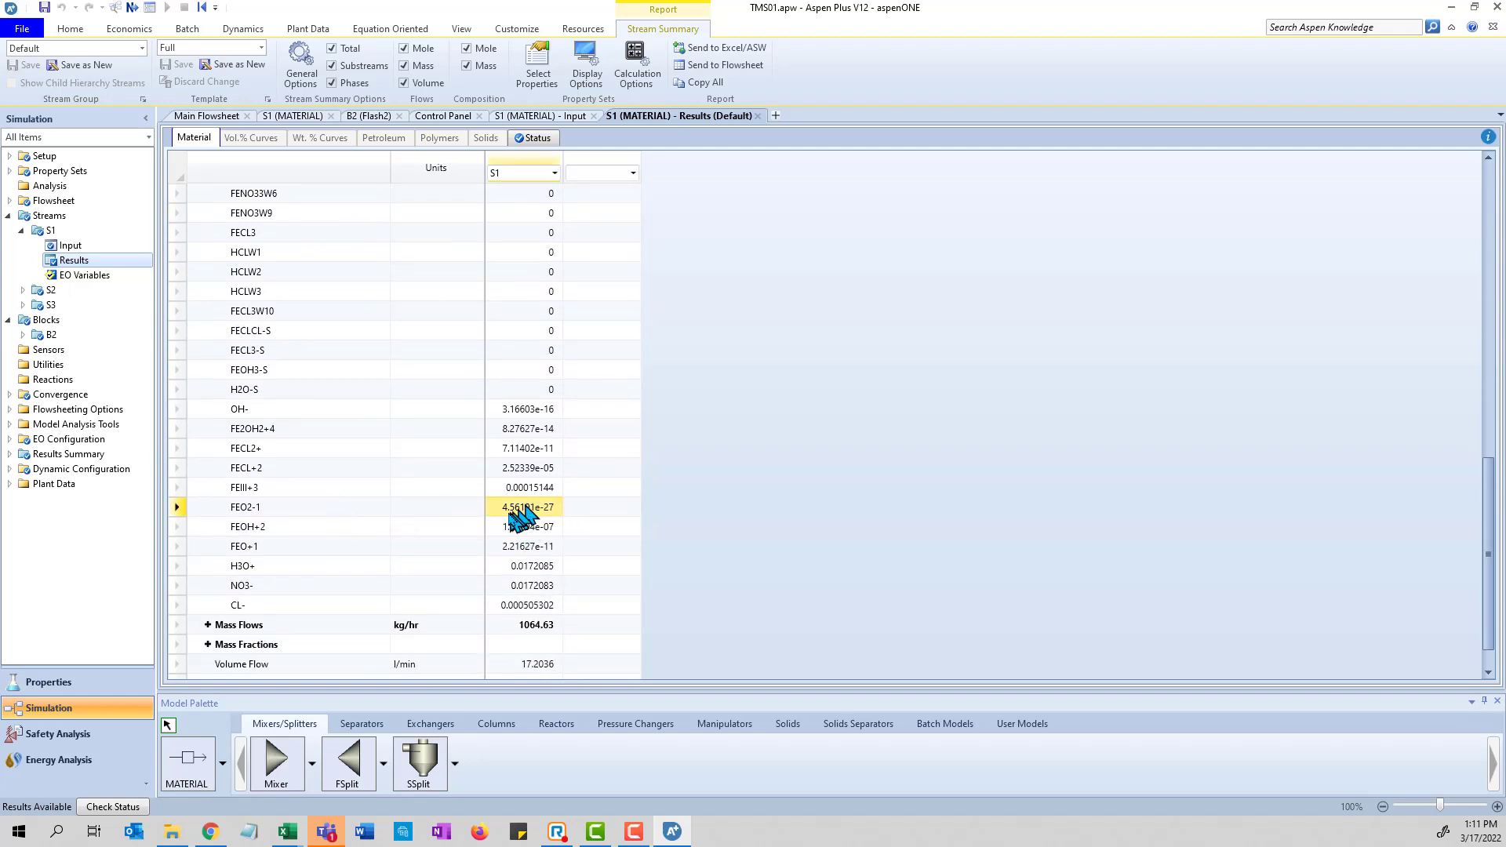
pyautogui.click(296, 509)
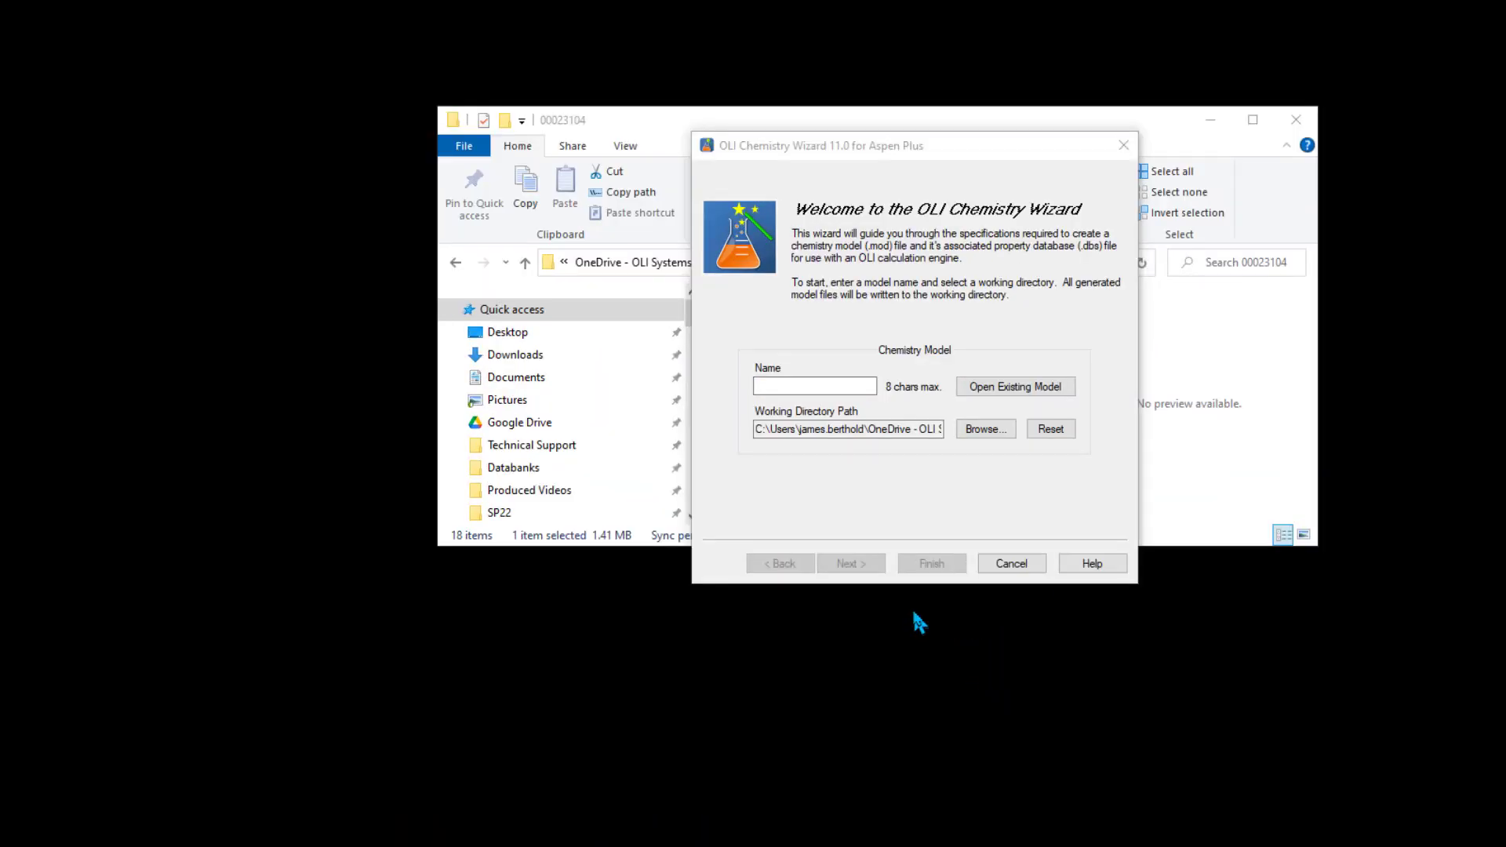
# In the OLI Chemistry Wizard, name the new chemistry model TMSRED and select the MSE (H3O+ ion) thermodynamic framework
pyautogui.click(815, 387)
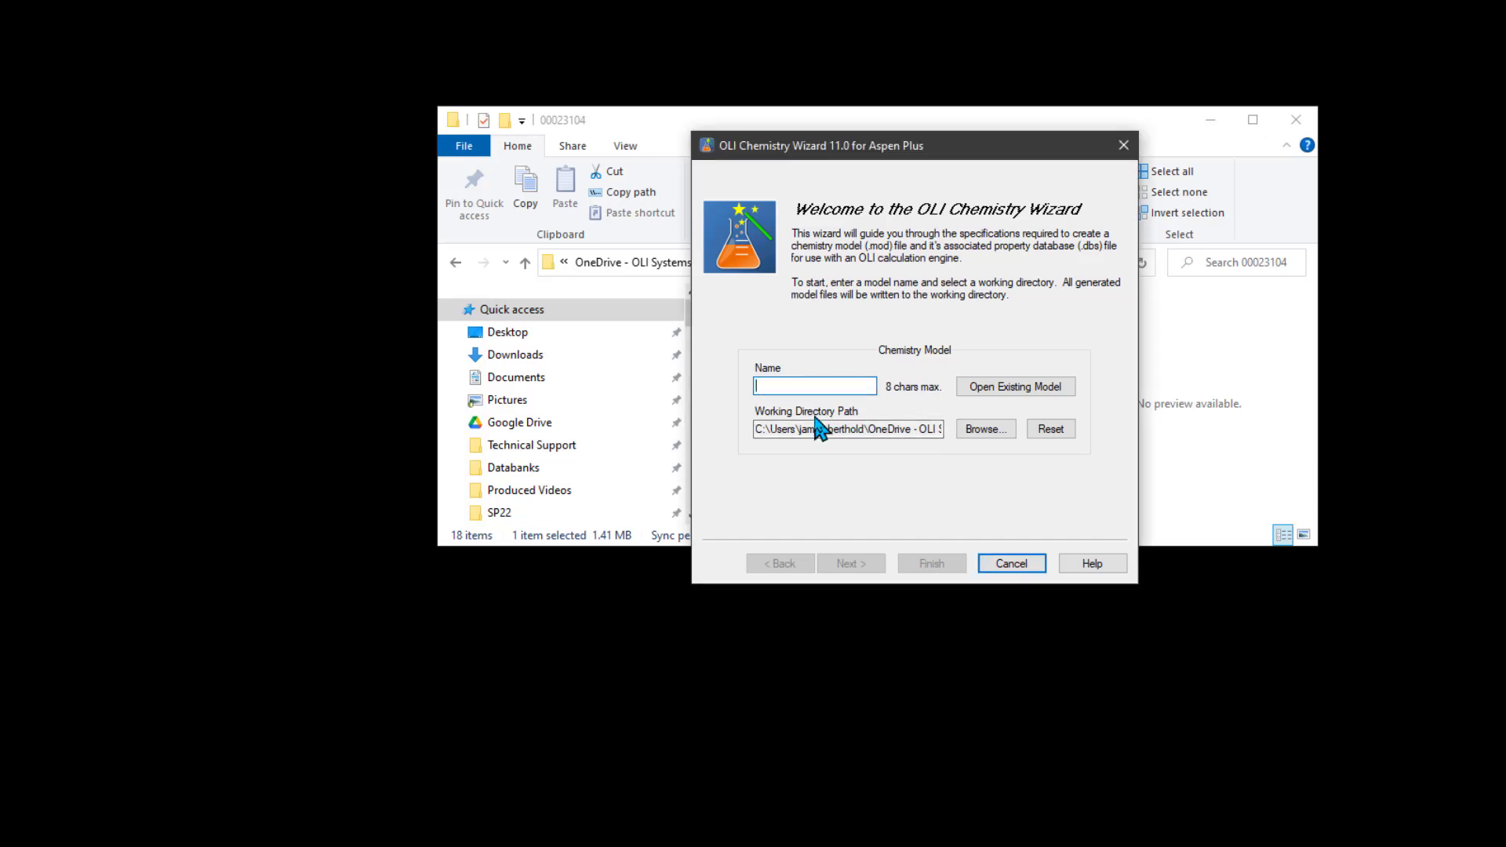
pyautogui.write('TMS')
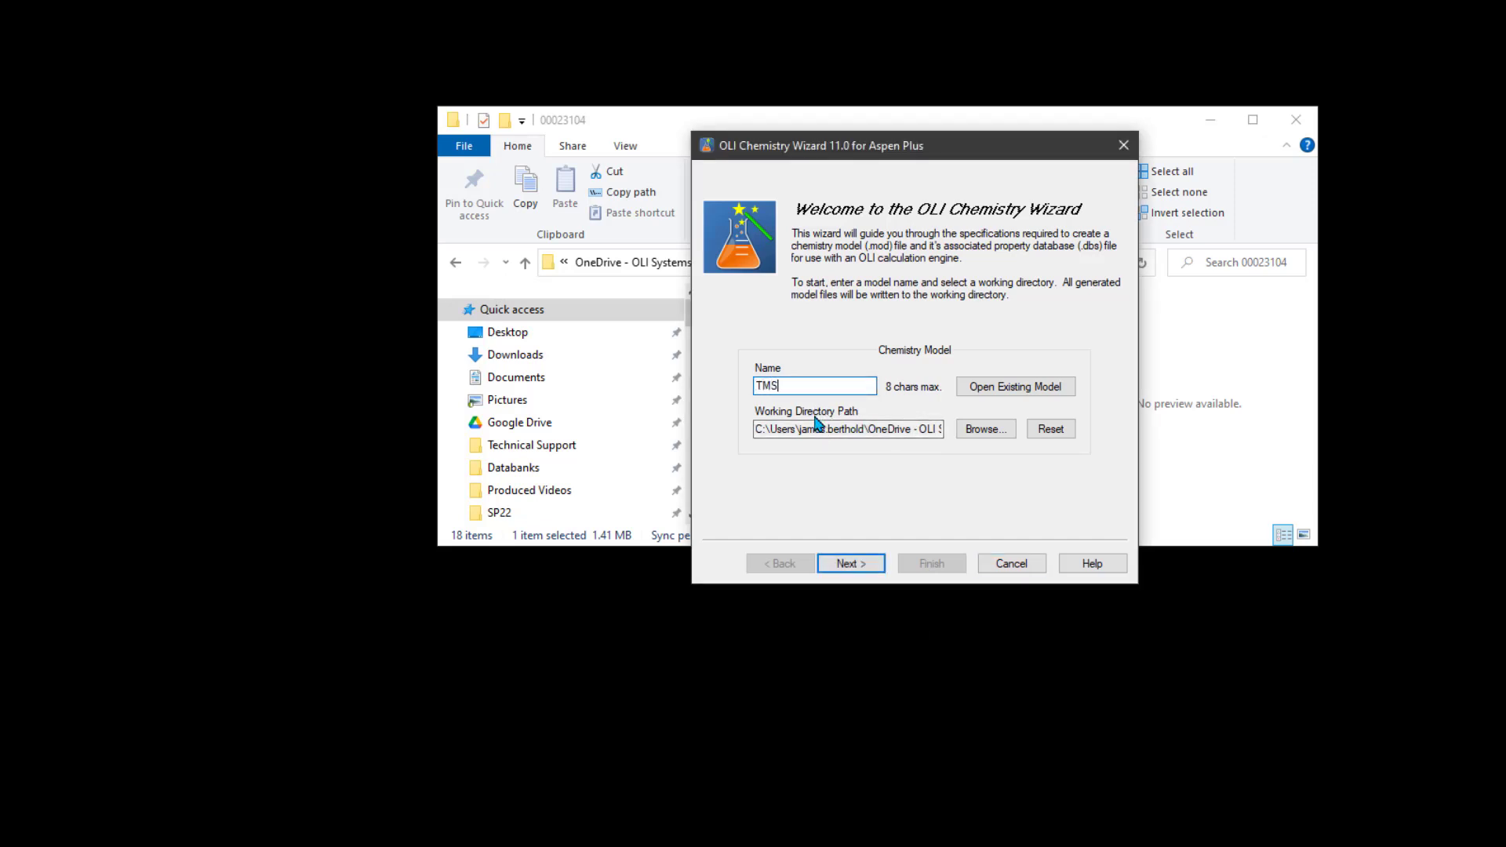
pyautogui.write('RED')
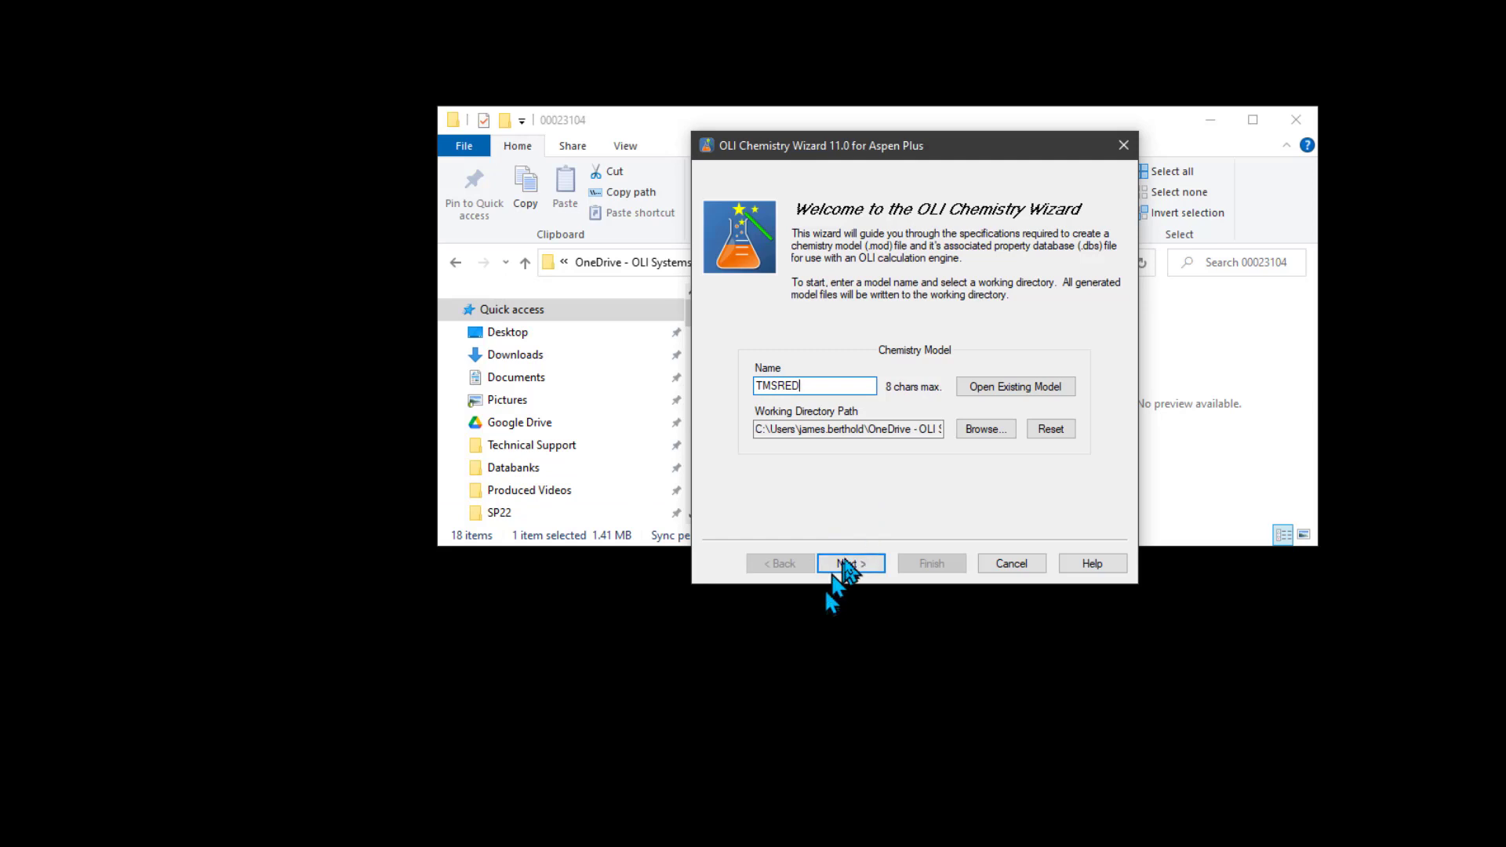
pyautogui.click(843, 565)
pyautogui.click(906, 226)
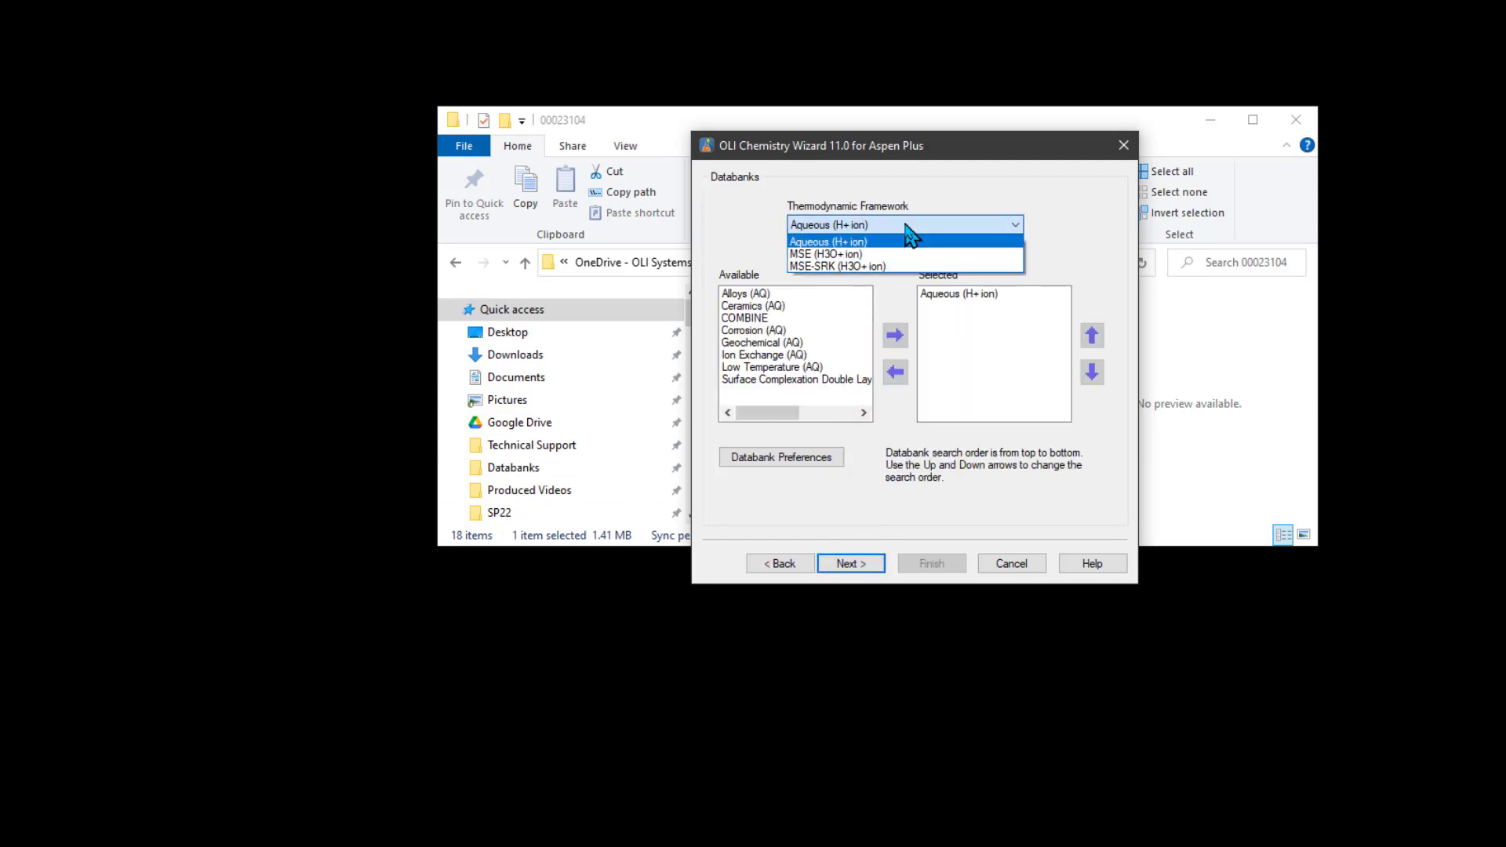
pyautogui.click(891, 254)
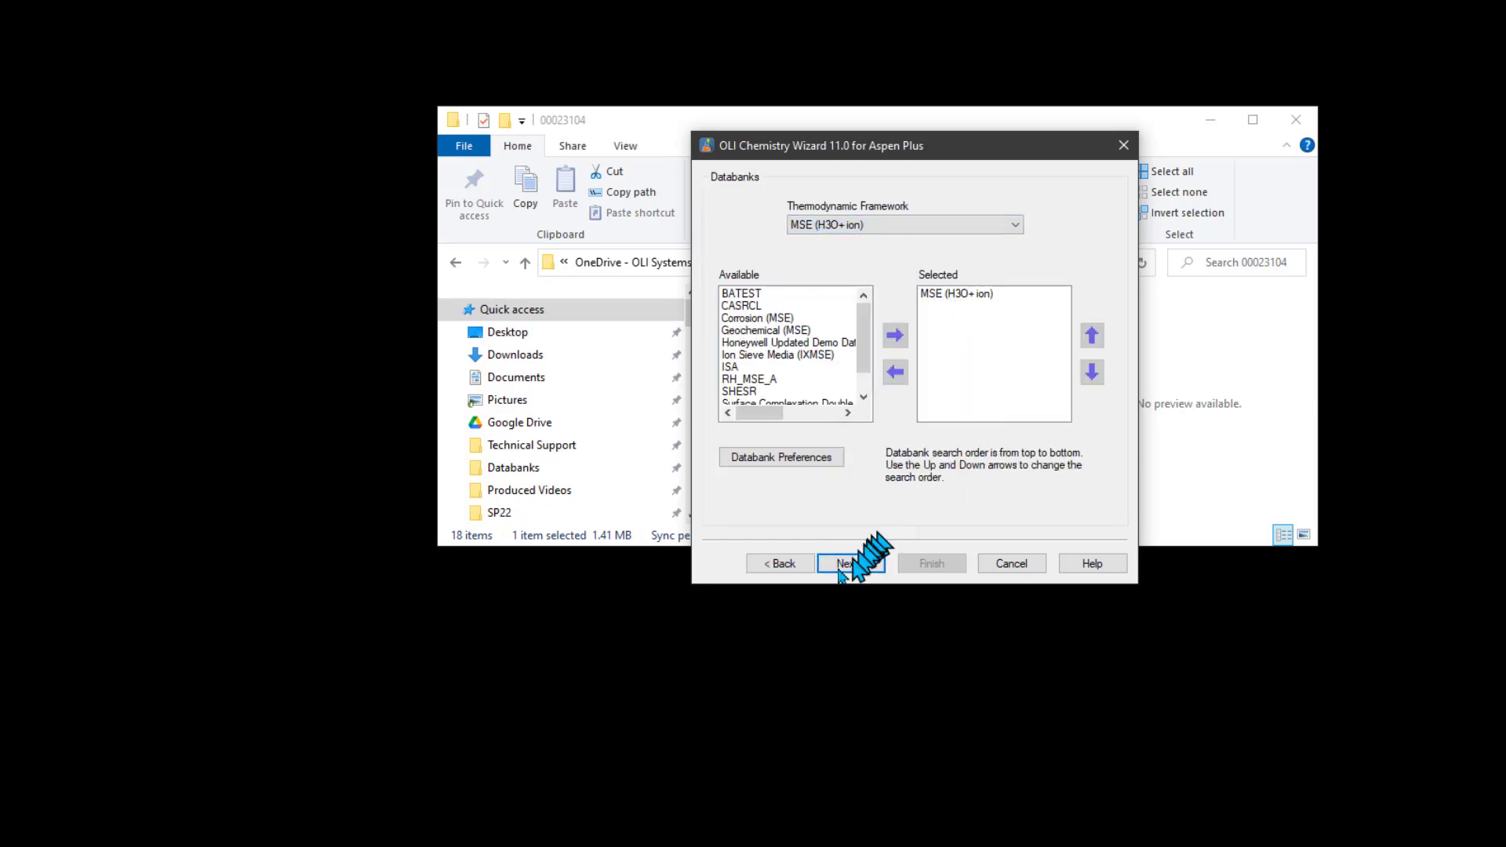
pyautogui.click(841, 567)
# Add nitric acid (HNO3) and iron(III) chloride (FECL3) to the model's components and proceed with the component list
pyautogui.click(1012, 201)
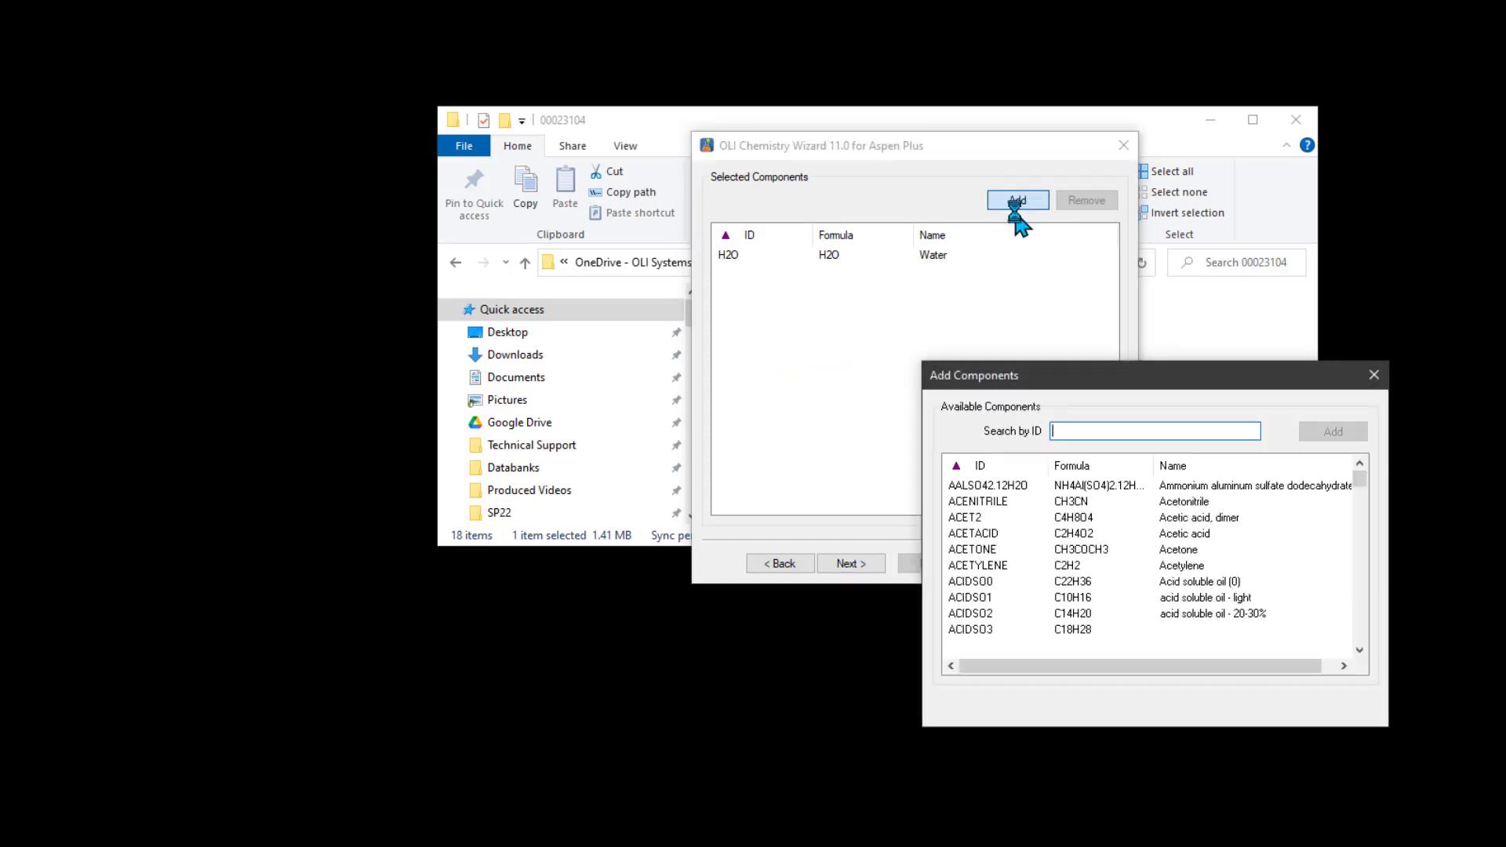
pyautogui.write('hno')
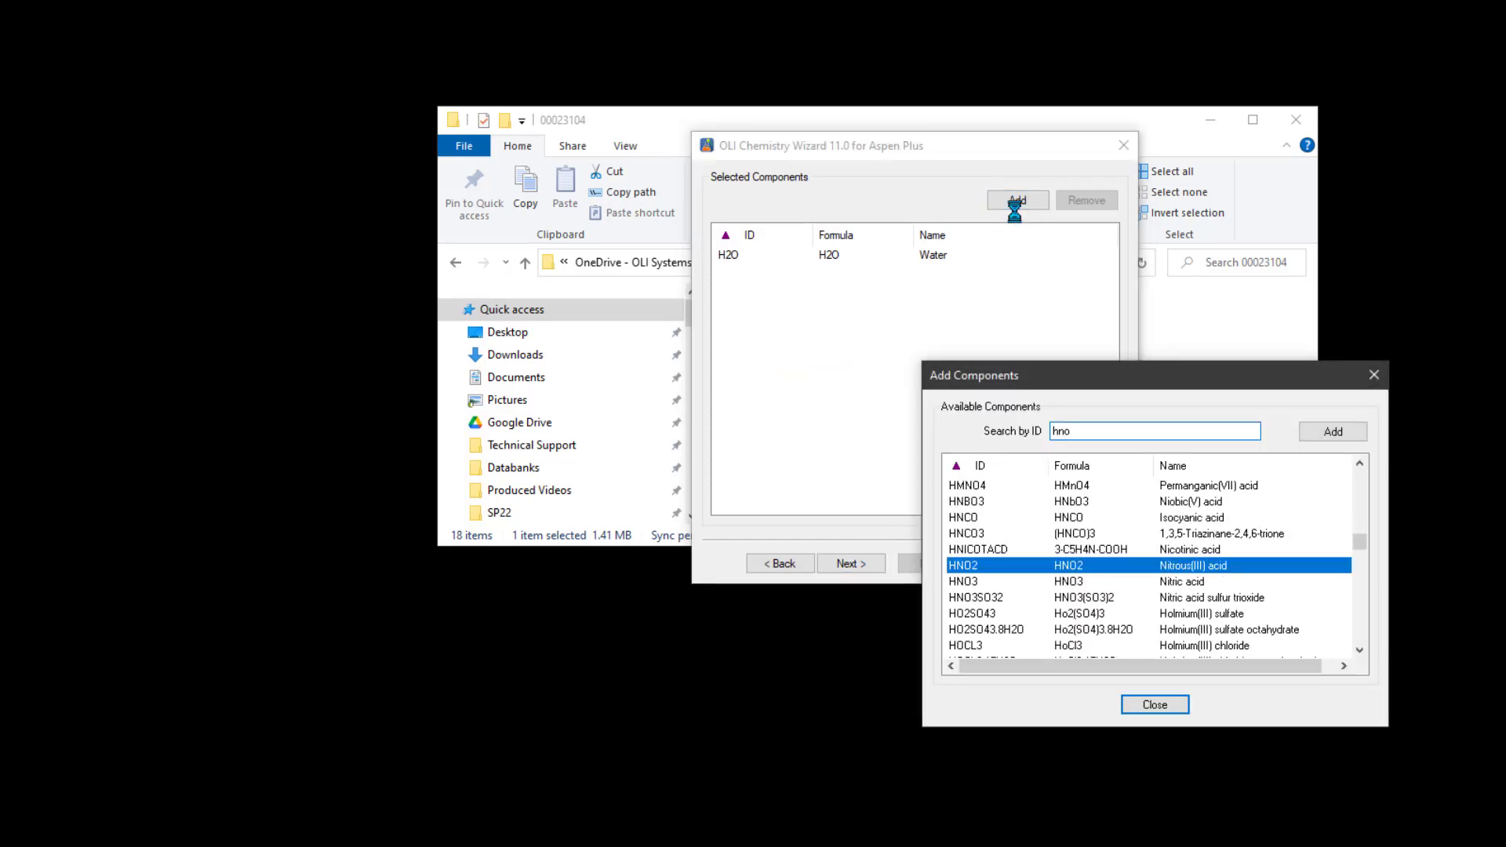
pyautogui.press('Down')
pyautogui.press('Return')
pyautogui.write('fecl3')
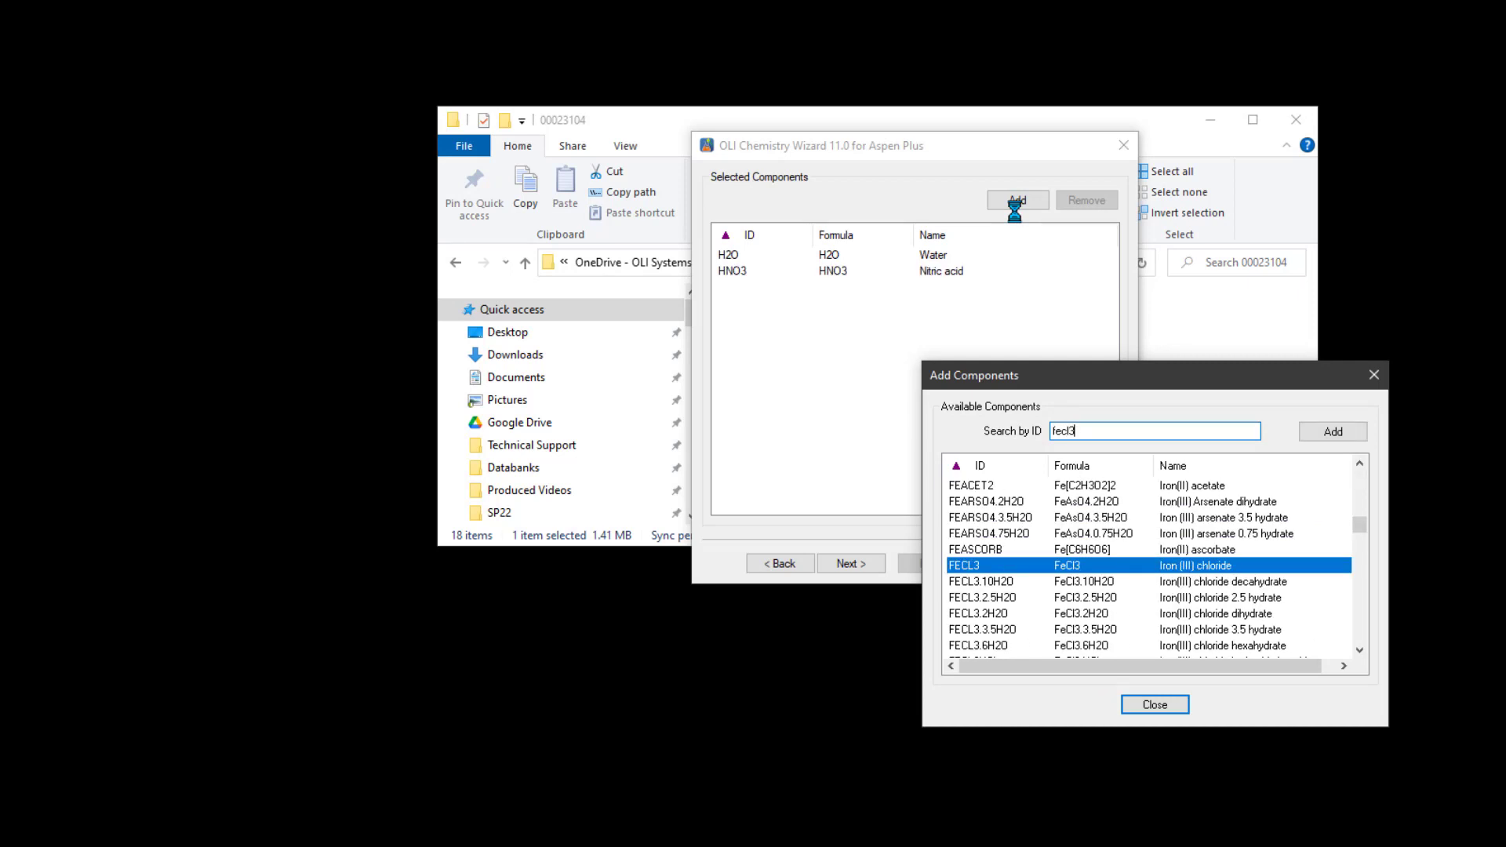
pyautogui.press('Return')
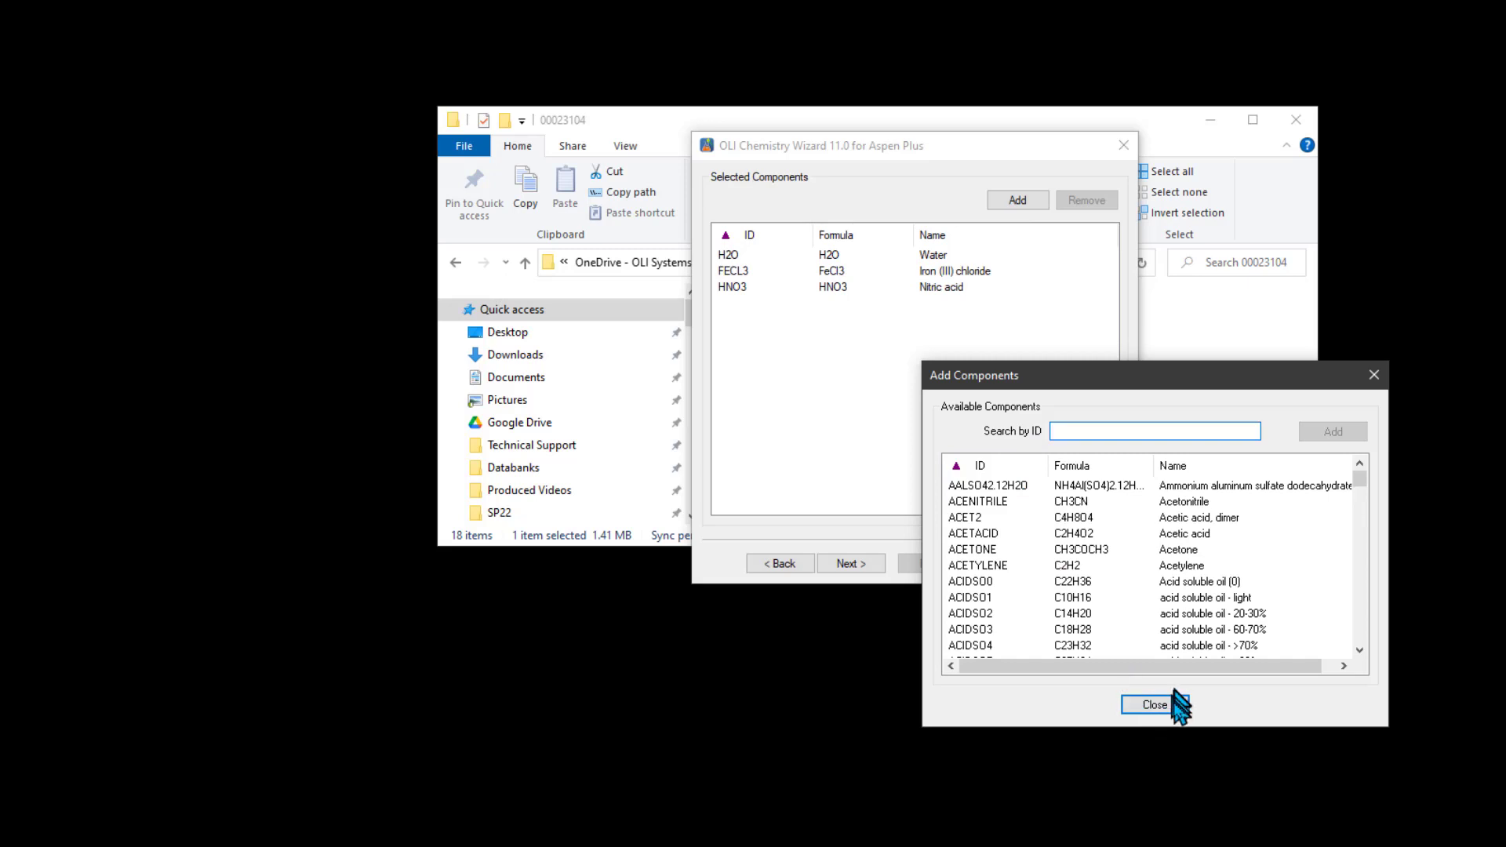
pyautogui.click(1154, 703)
pyautogui.click(841, 564)
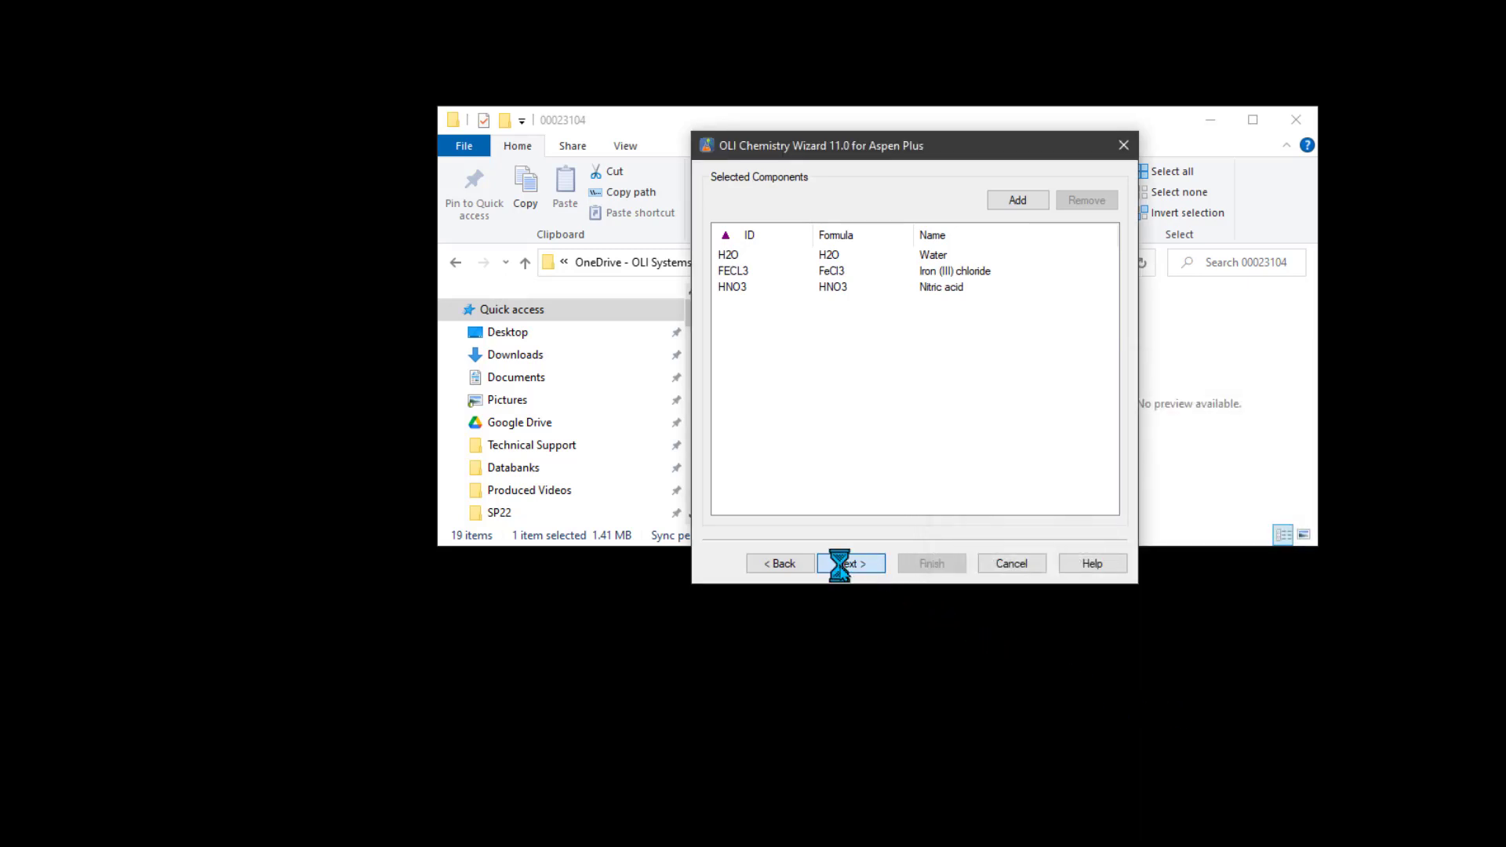
# Accept the default phases, component IDs and TMSRED backup file settings up to the summary, checking the FEO2-1 ID for FEIIIO2ION
pyautogui.click(841, 565)
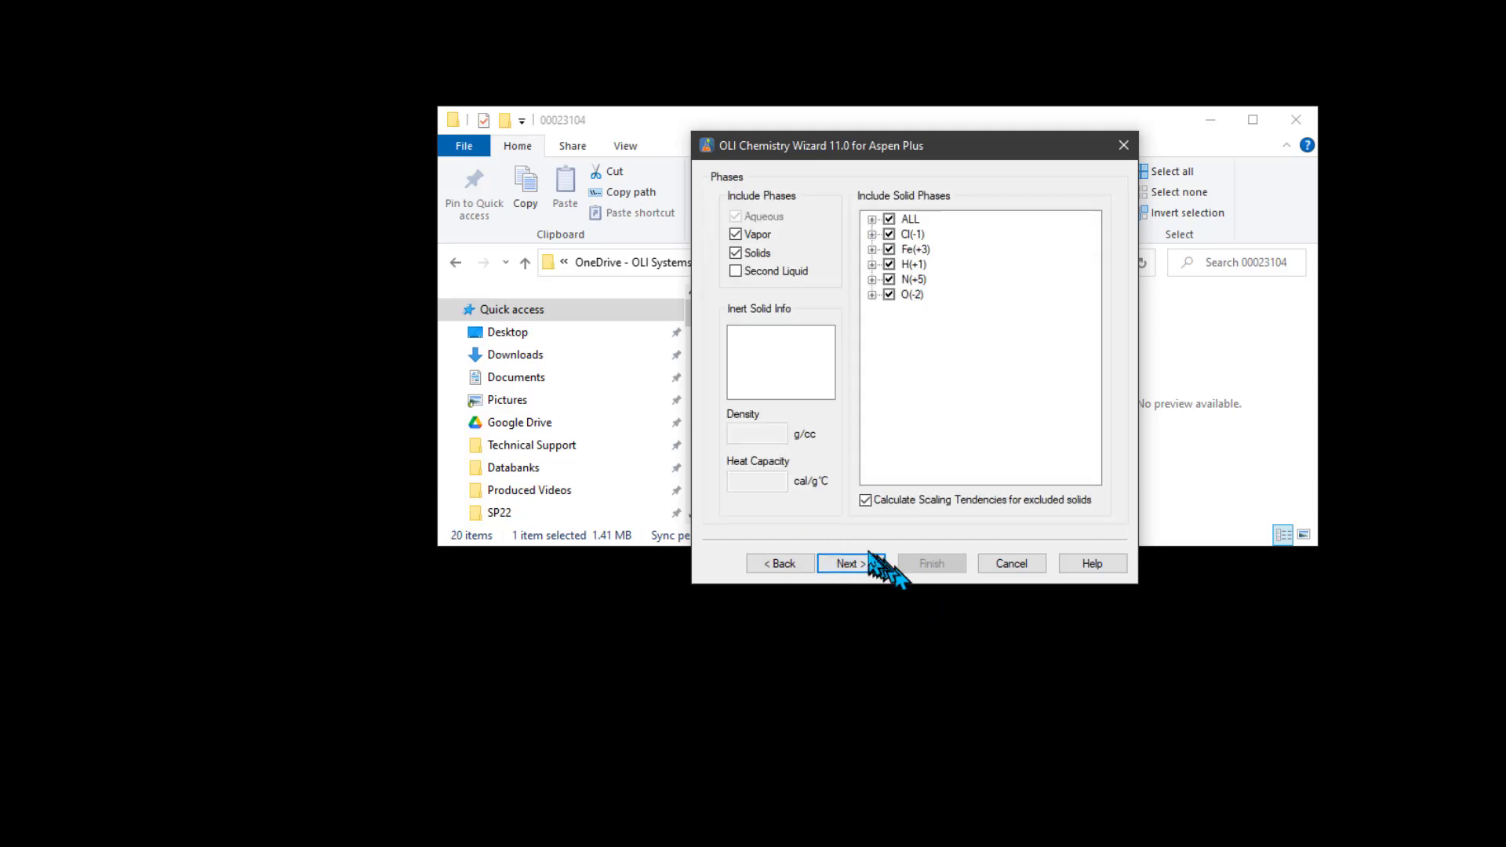
pyautogui.click(840, 565)
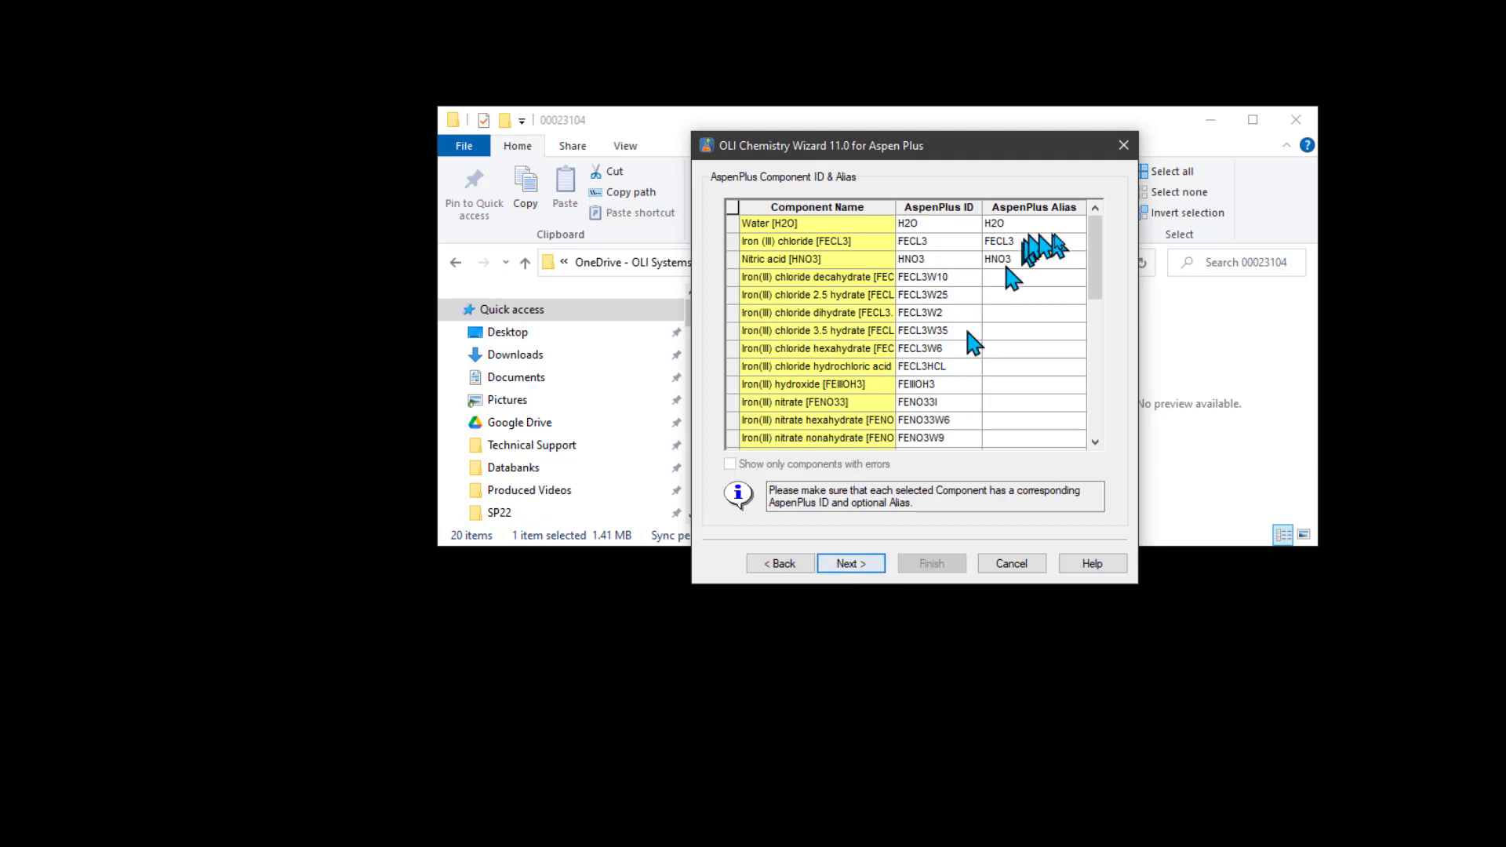
pyautogui.scroll(-10, 868, 303)
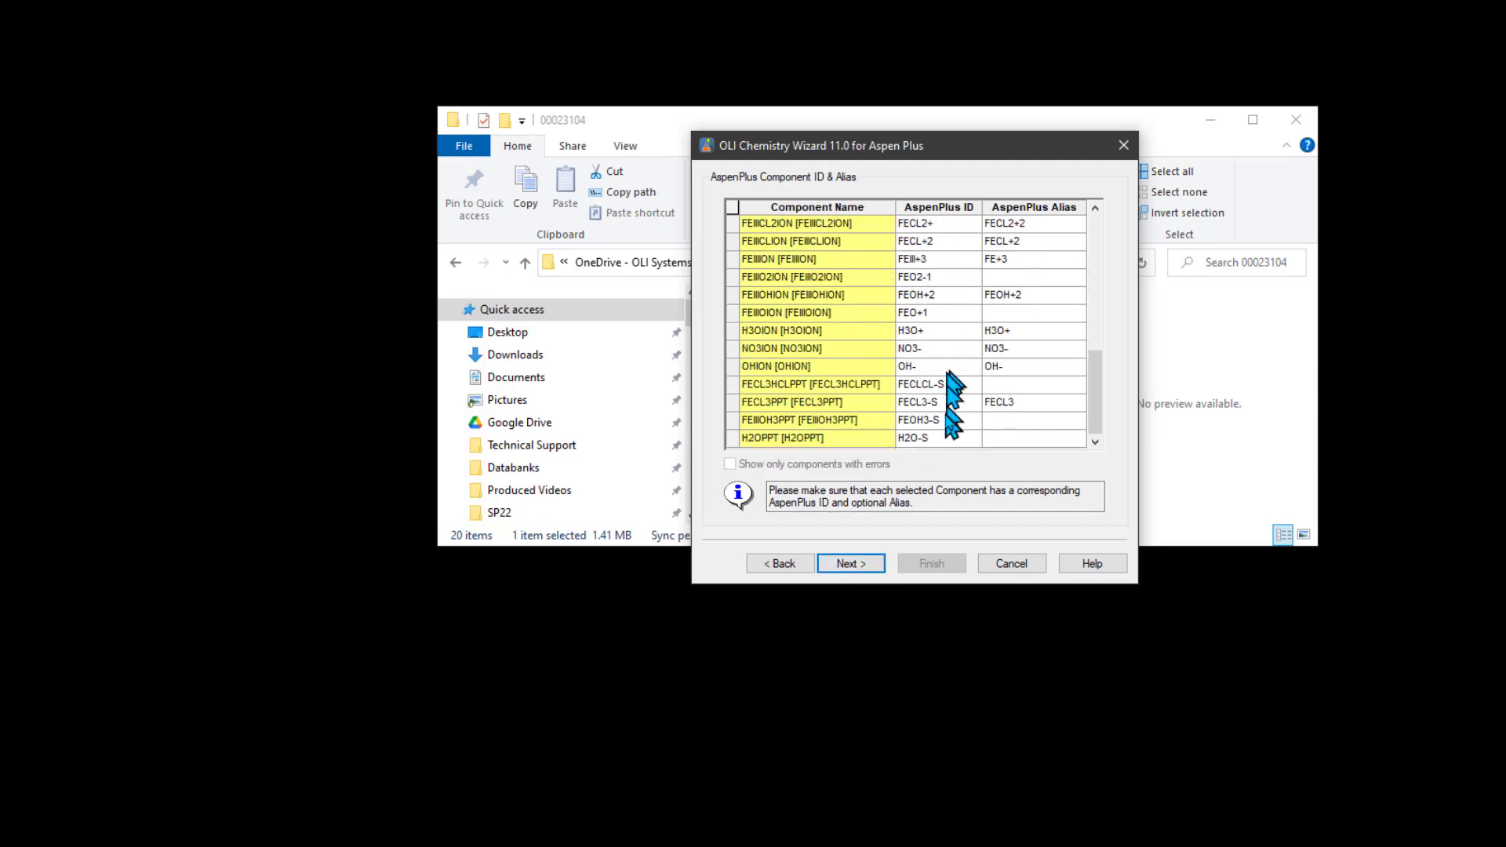
pyautogui.click(953, 279)
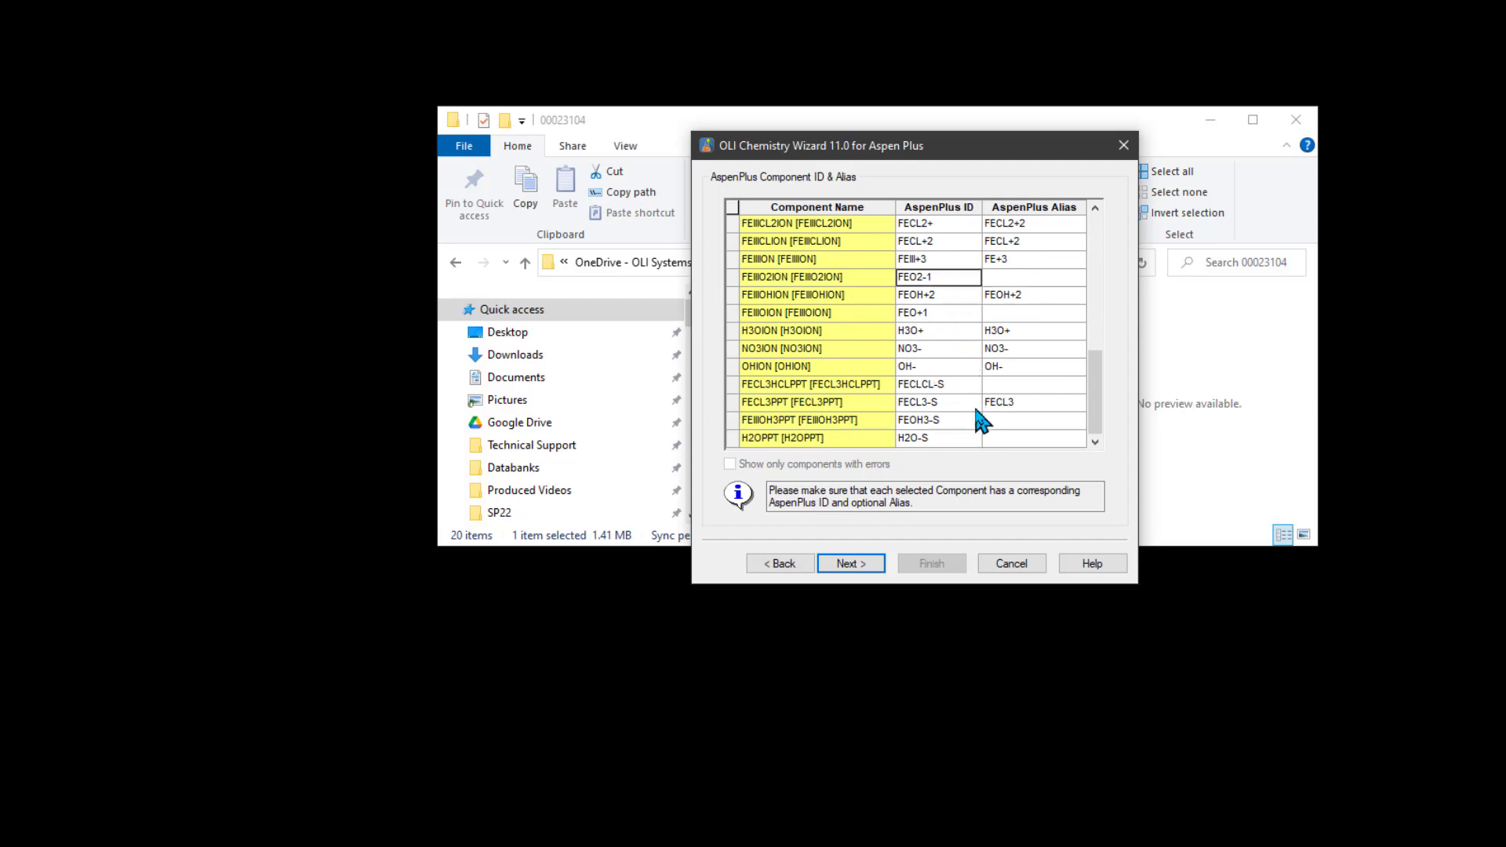
pyautogui.click(863, 278)
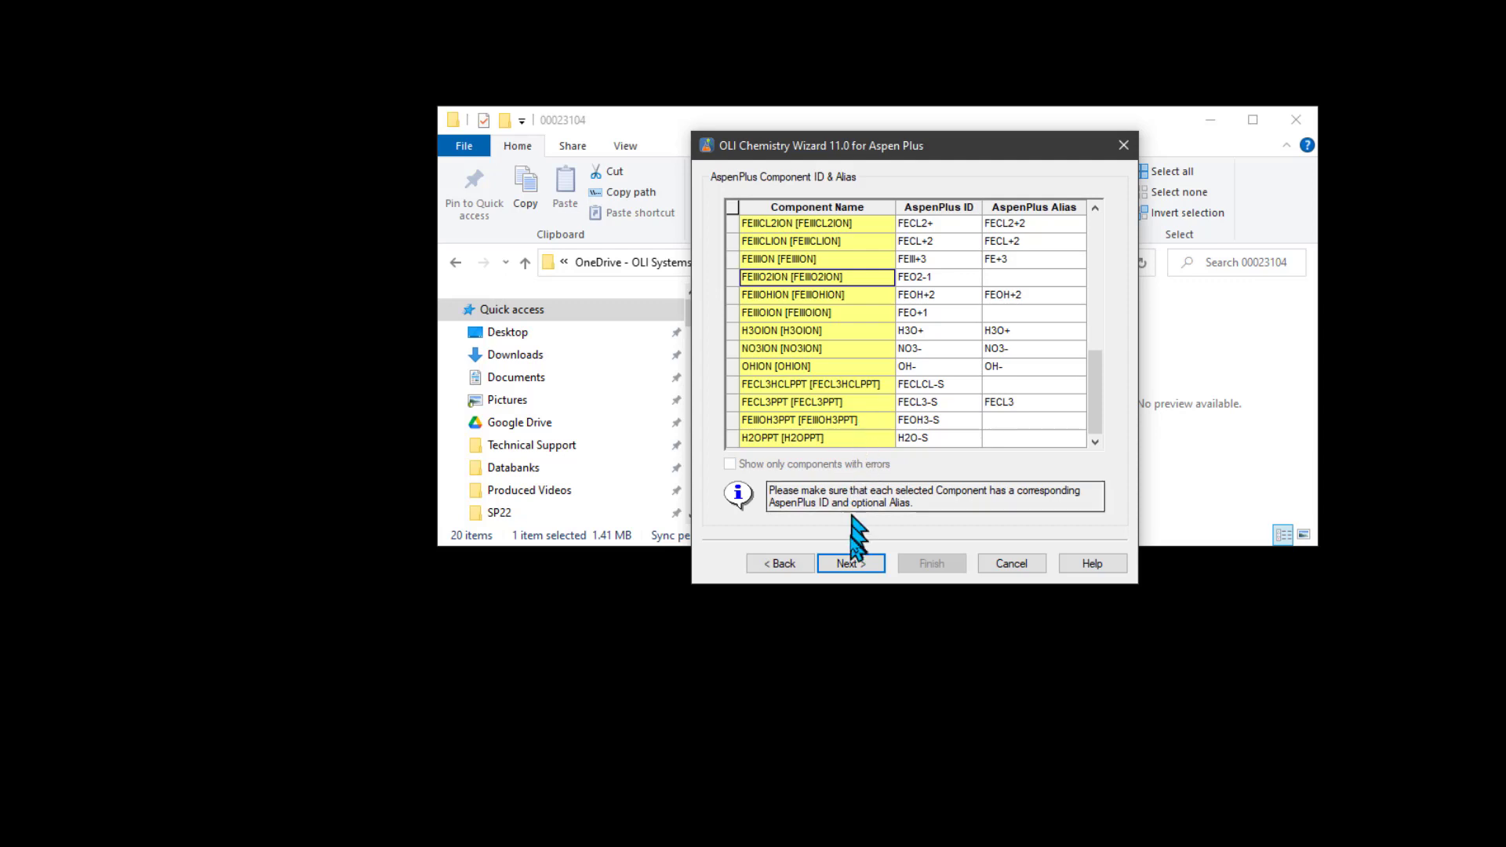
pyautogui.click(852, 564)
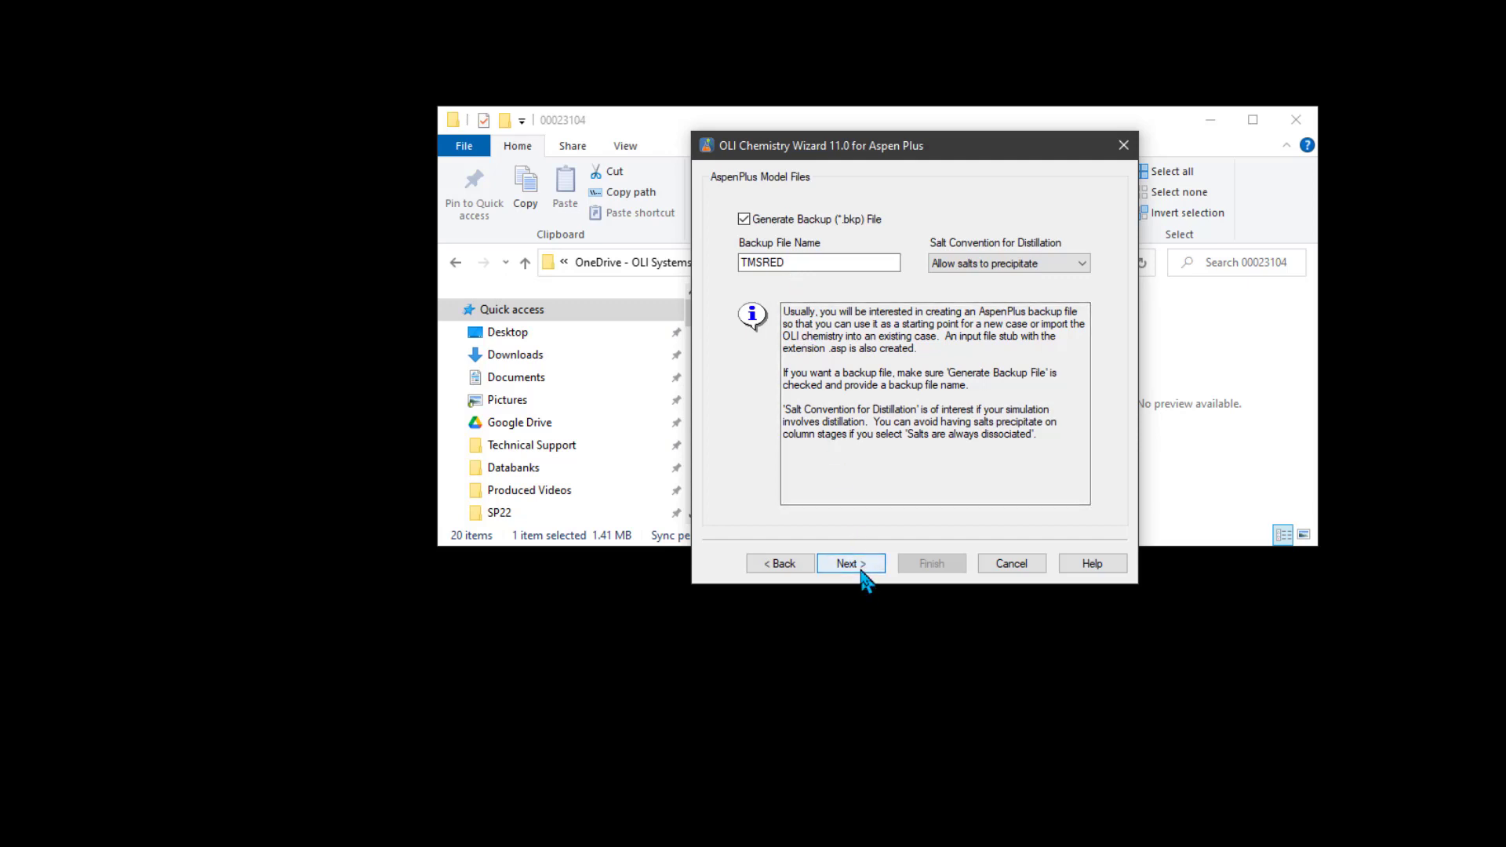
pyautogui.click(861, 572)
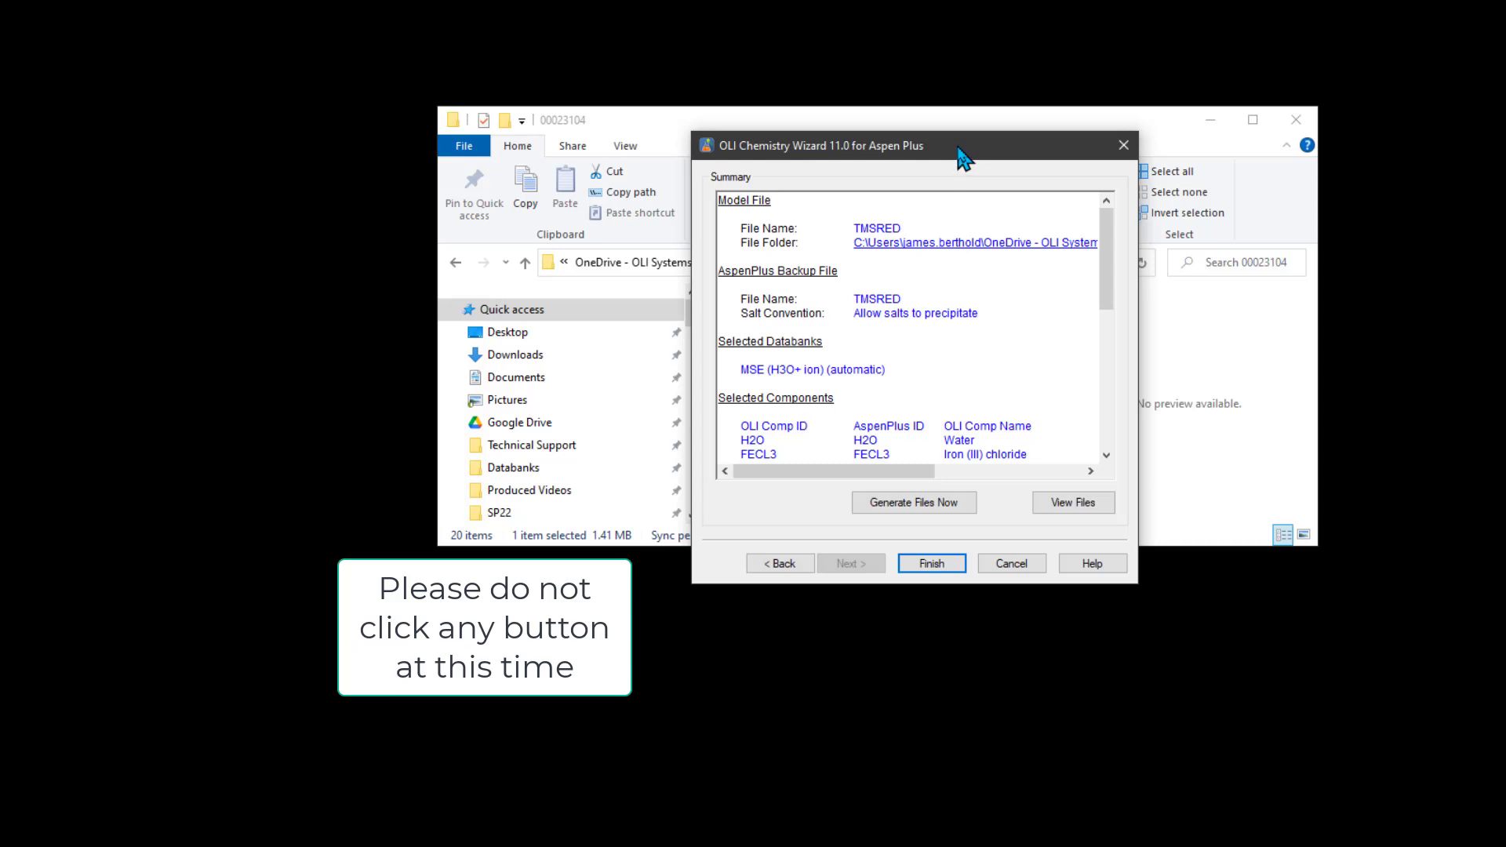
# Move the wizard aside, leaving it at the summary, and reposition and enlarge the 00023104 folder window to show its full file list
pyautogui.moveTo(964, 160); pyautogui.dragTo(1241, 191)
pyautogui.click(1008, 128)
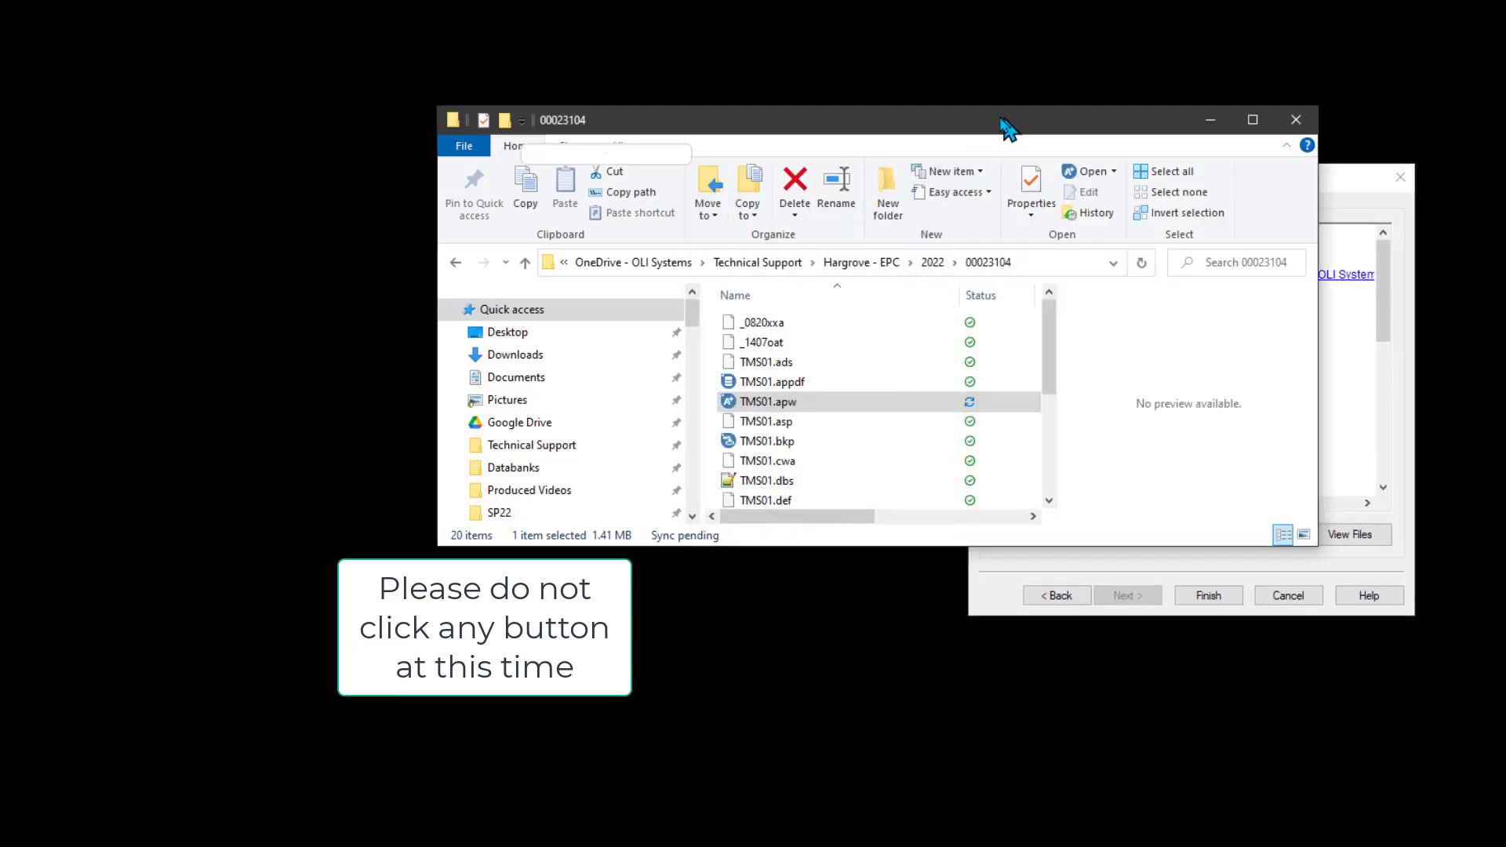
pyautogui.moveTo(1008, 128); pyautogui.dragTo(727, 20)
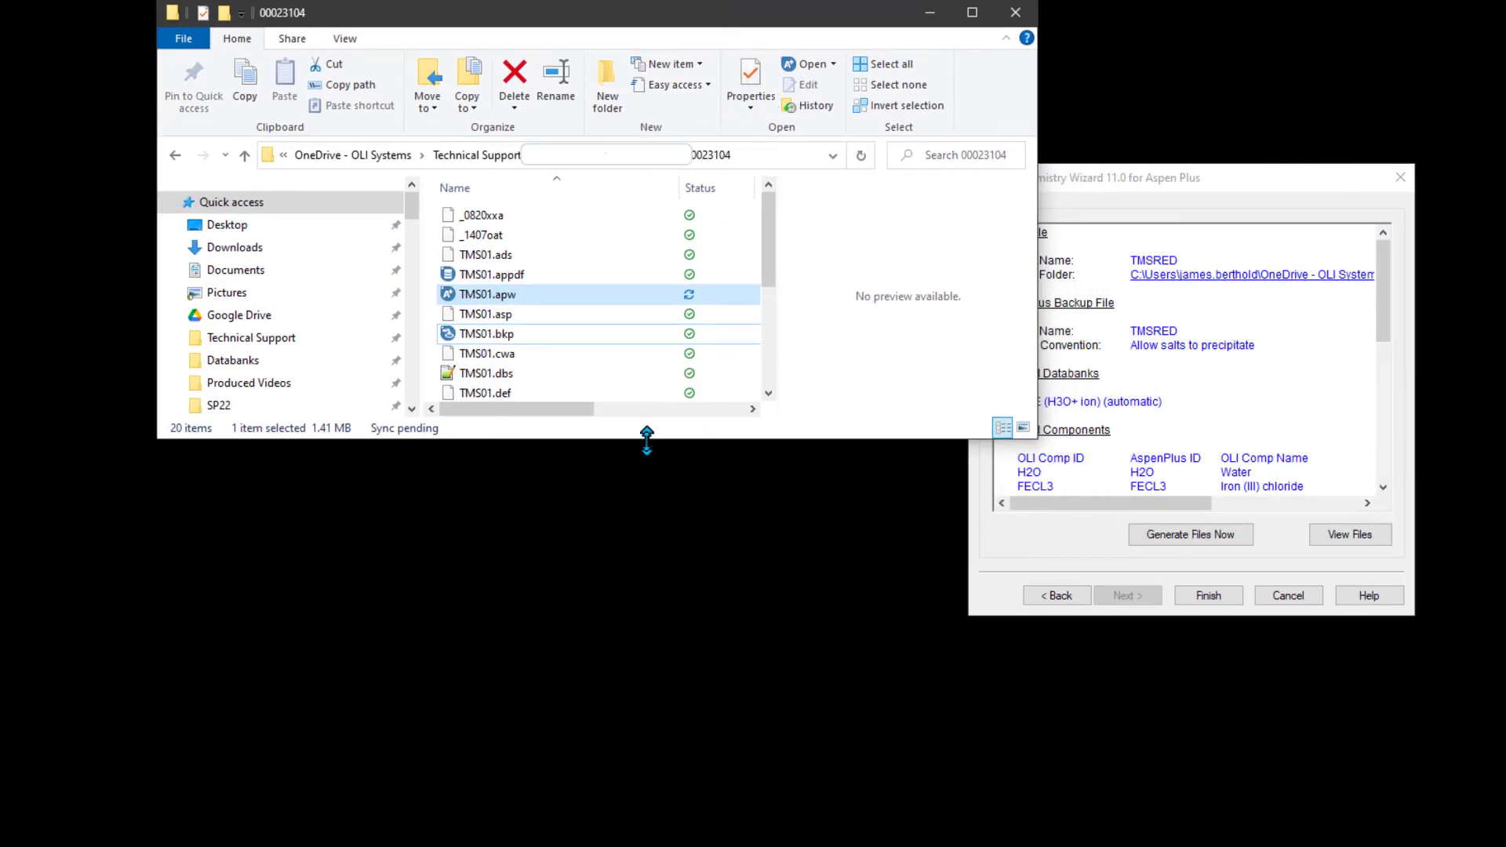
pyautogui.moveTo(646, 439); pyautogui.dragTo(643, 786)
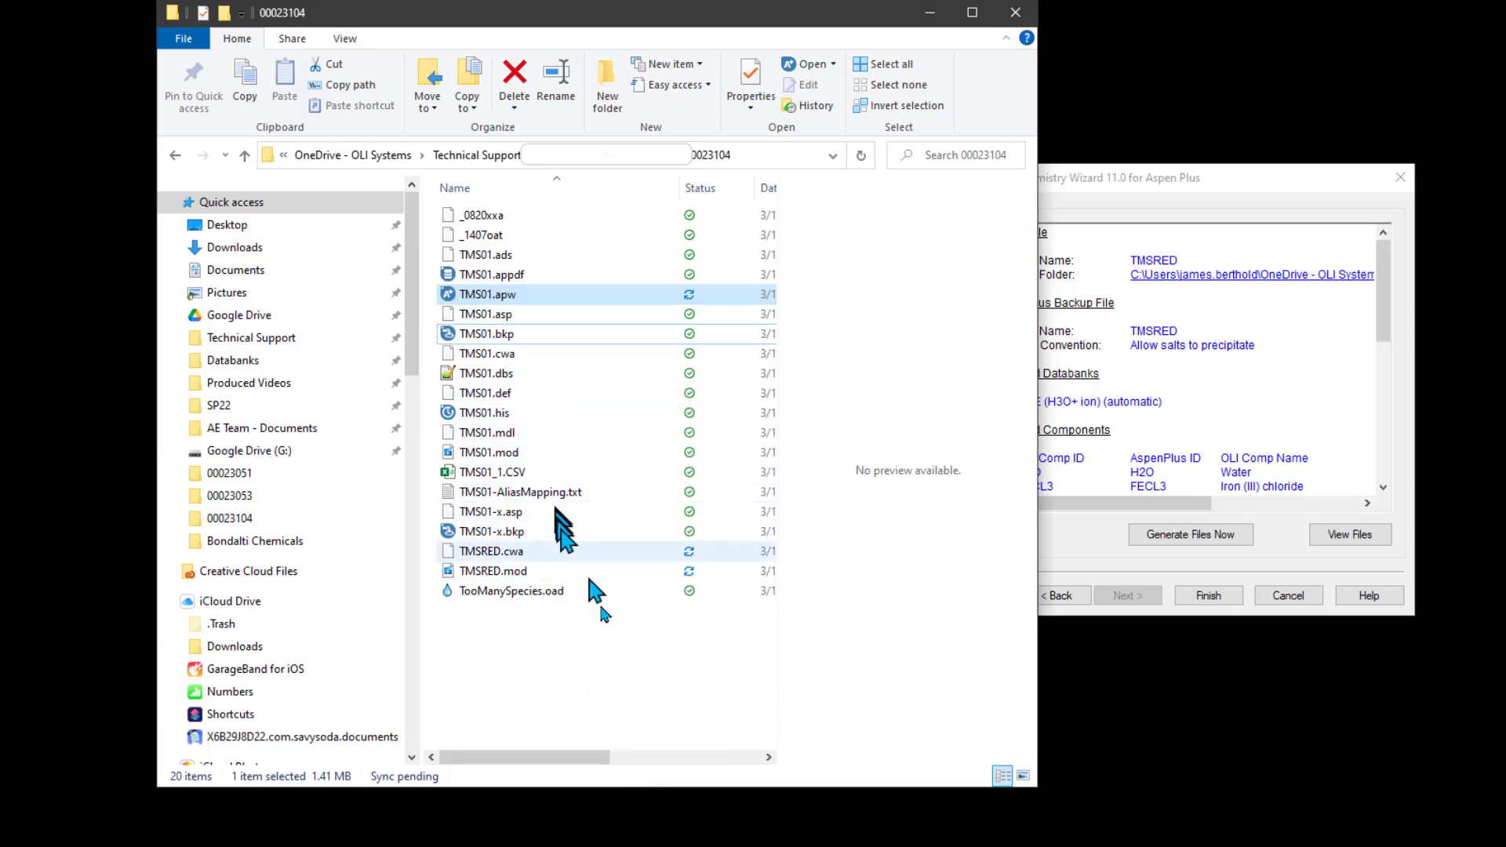
# Move the wizard clear of the folder window and open the TMSRED.mod file from the 00023104 folder
pyautogui.click(519, 573)
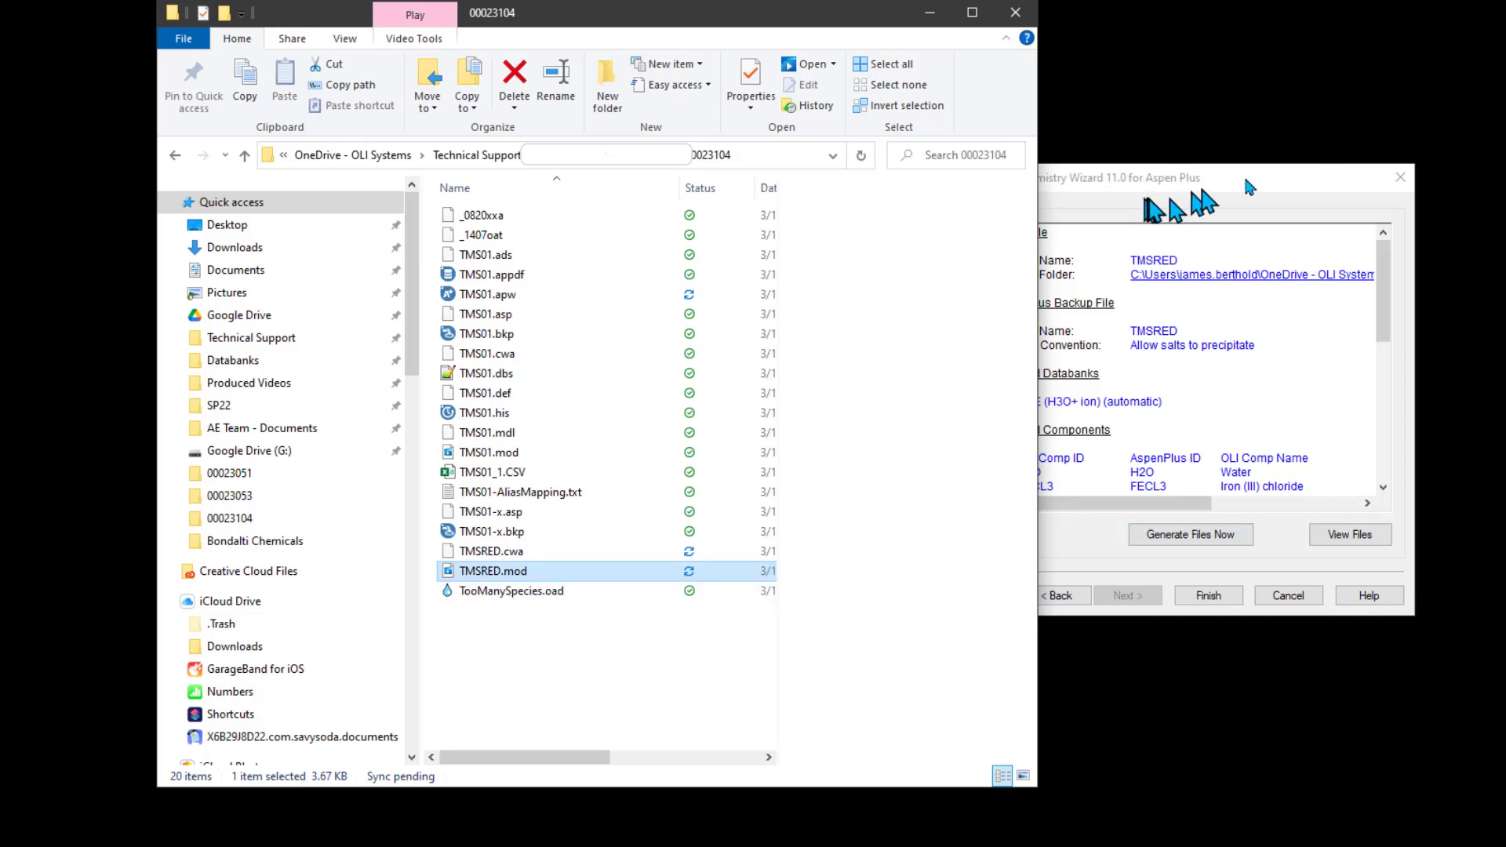
pyautogui.moveTo(1249, 187); pyautogui.dragTo(1305, 145)
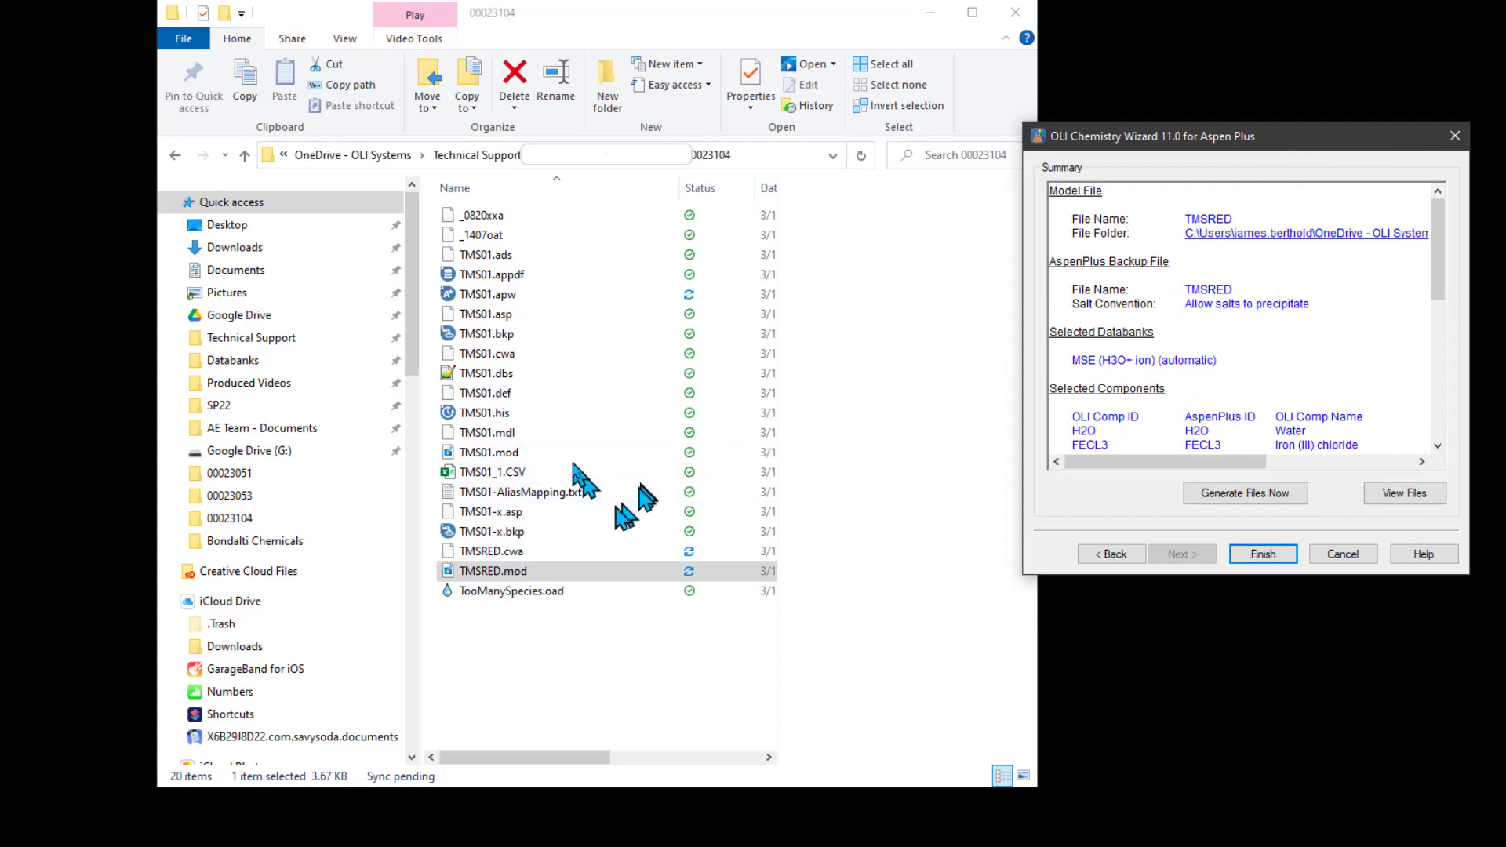
pyautogui.click(525, 578)
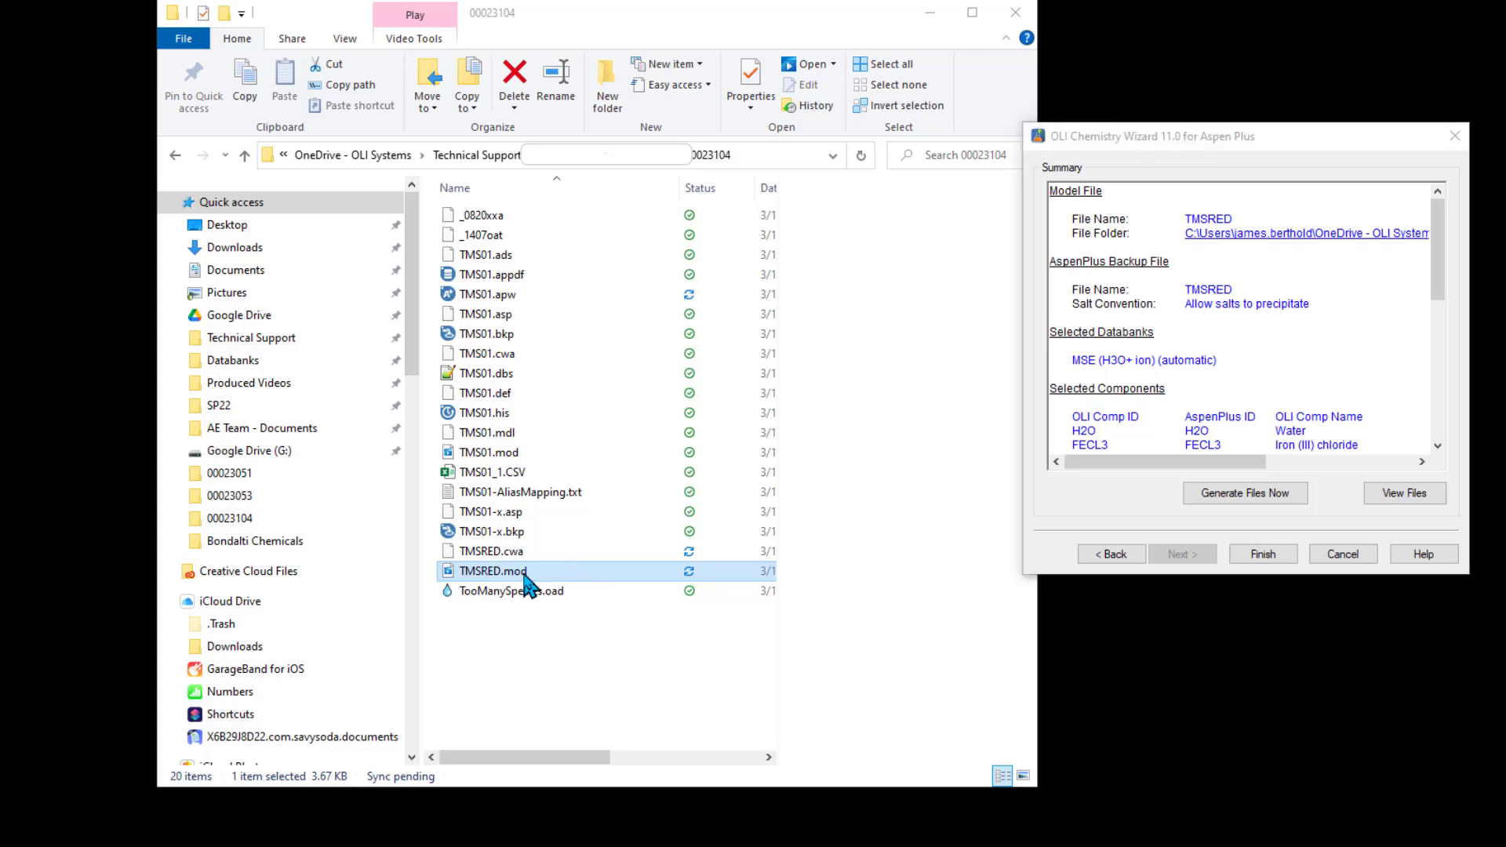
pyautogui.doubleClick(524, 579)
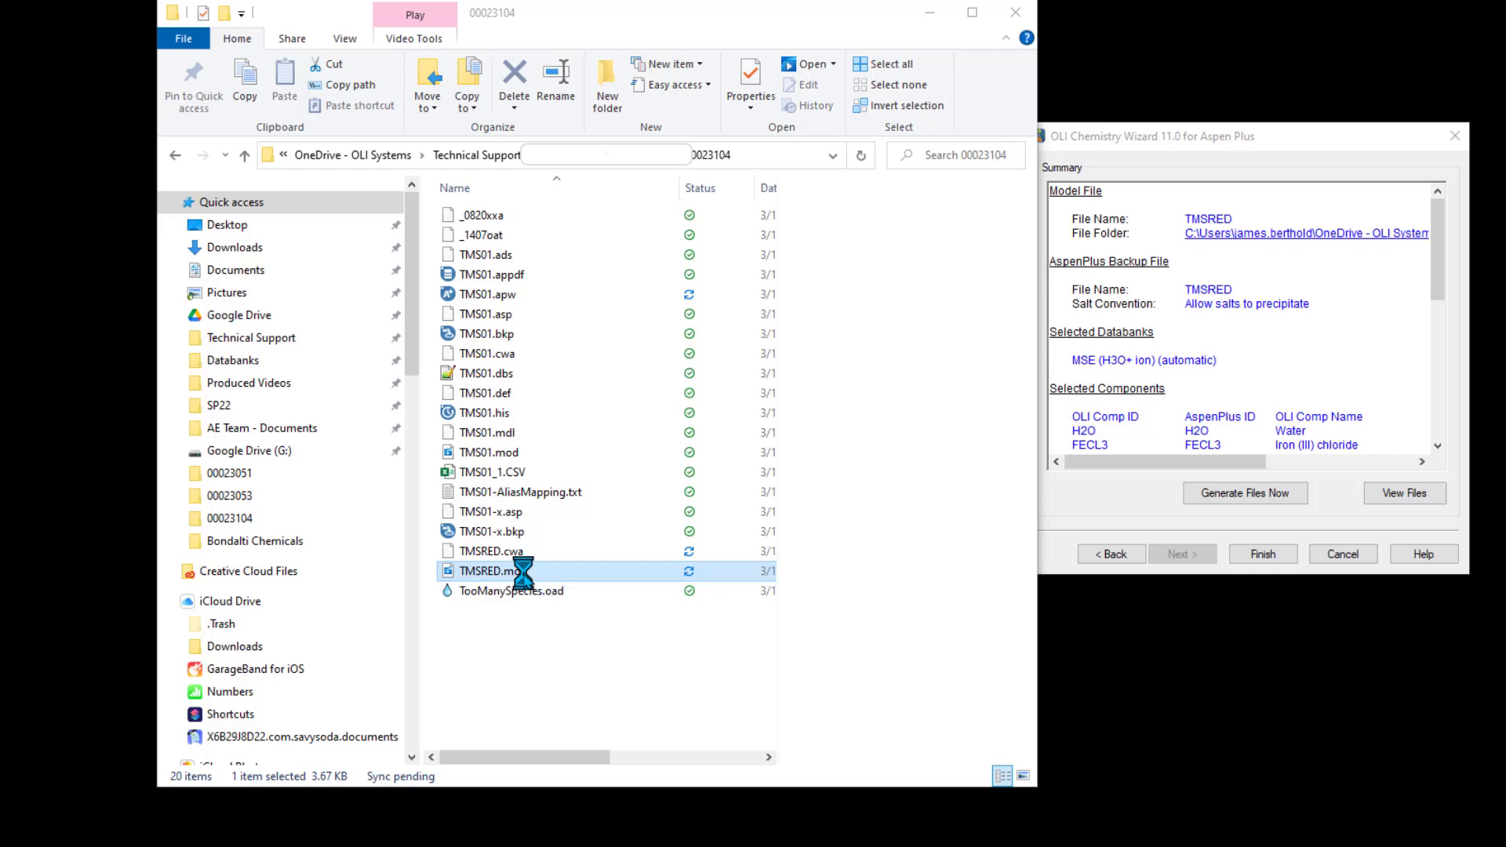
# Open TMSRED.mod from the 00023104 folder in Notepad++ and fill the main screen with its window
pyautogui.rightClick(523, 573)
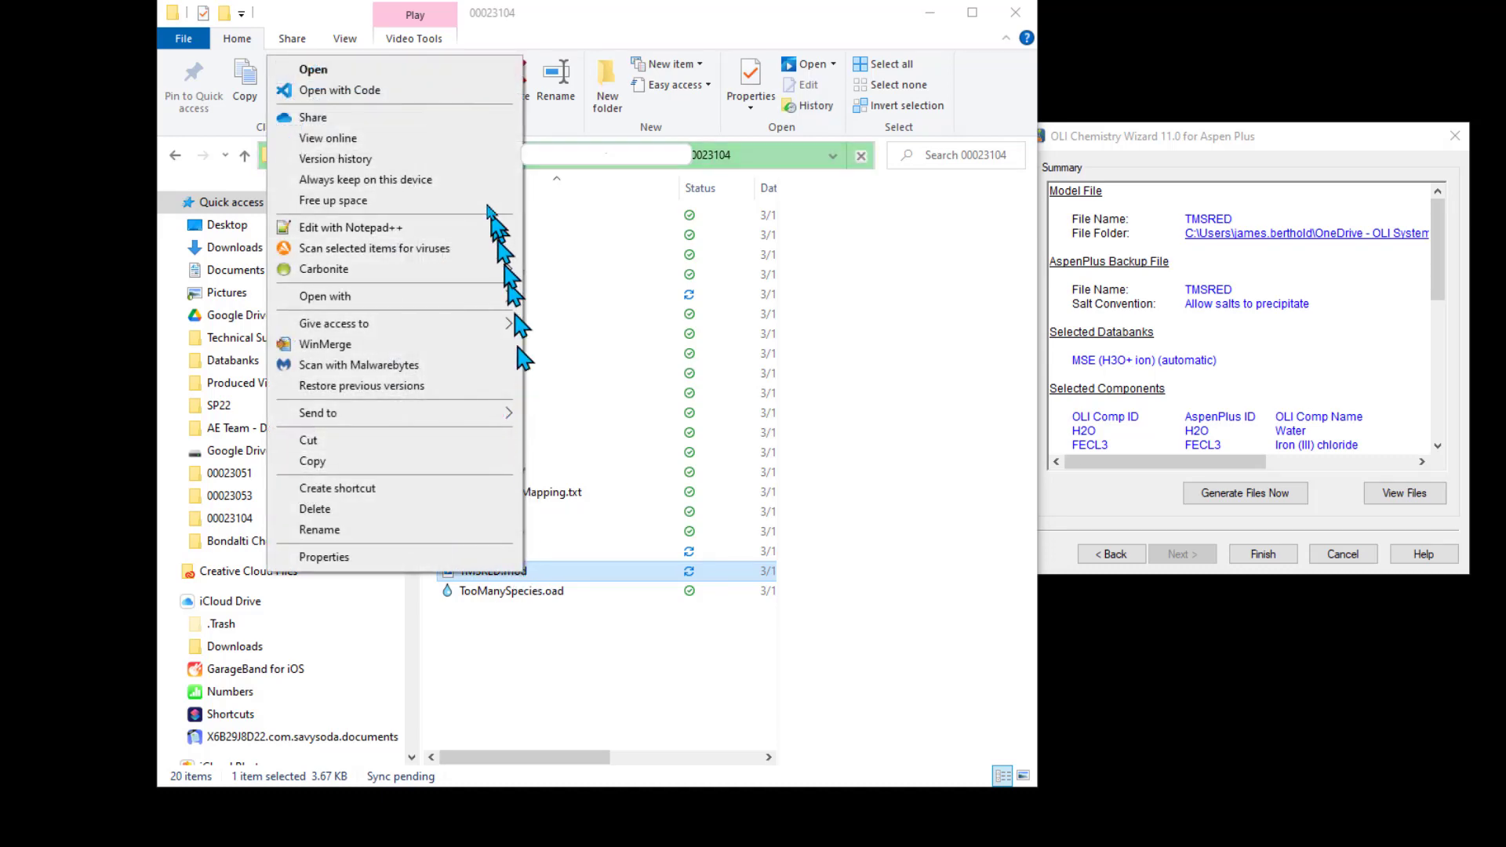
pyautogui.click(411, 227)
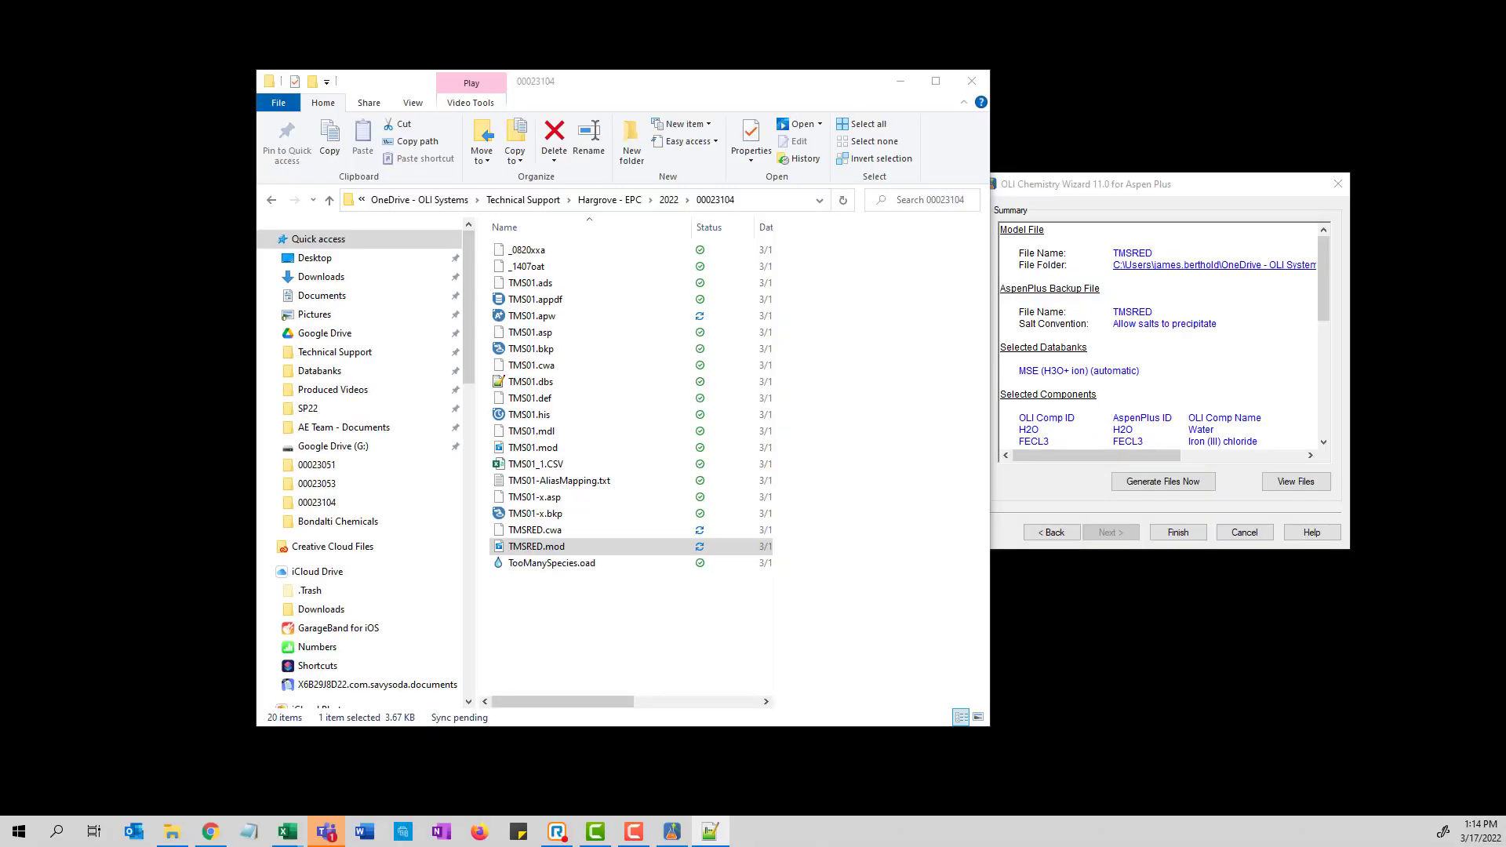
pyautogui.moveTo(1504, 376); pyautogui.dragTo(800, 6)
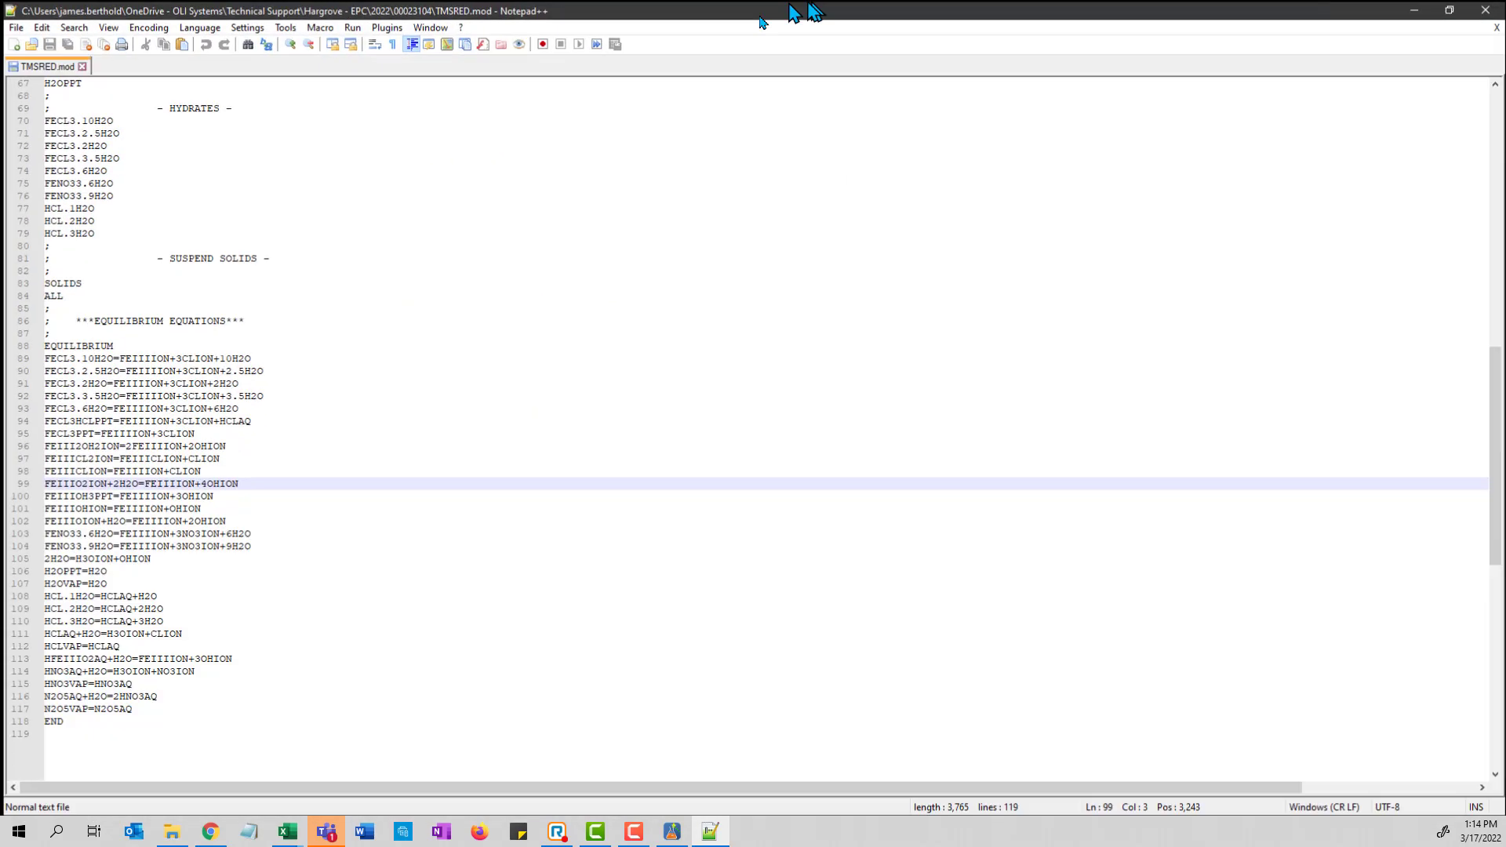
# Comment out the FEIIIO2ION species on line 56 of the ions section by prefixing it with a semicolon
pyautogui.scroll(6, 340, 556)
pyautogui.scroll(16, 341, 556)
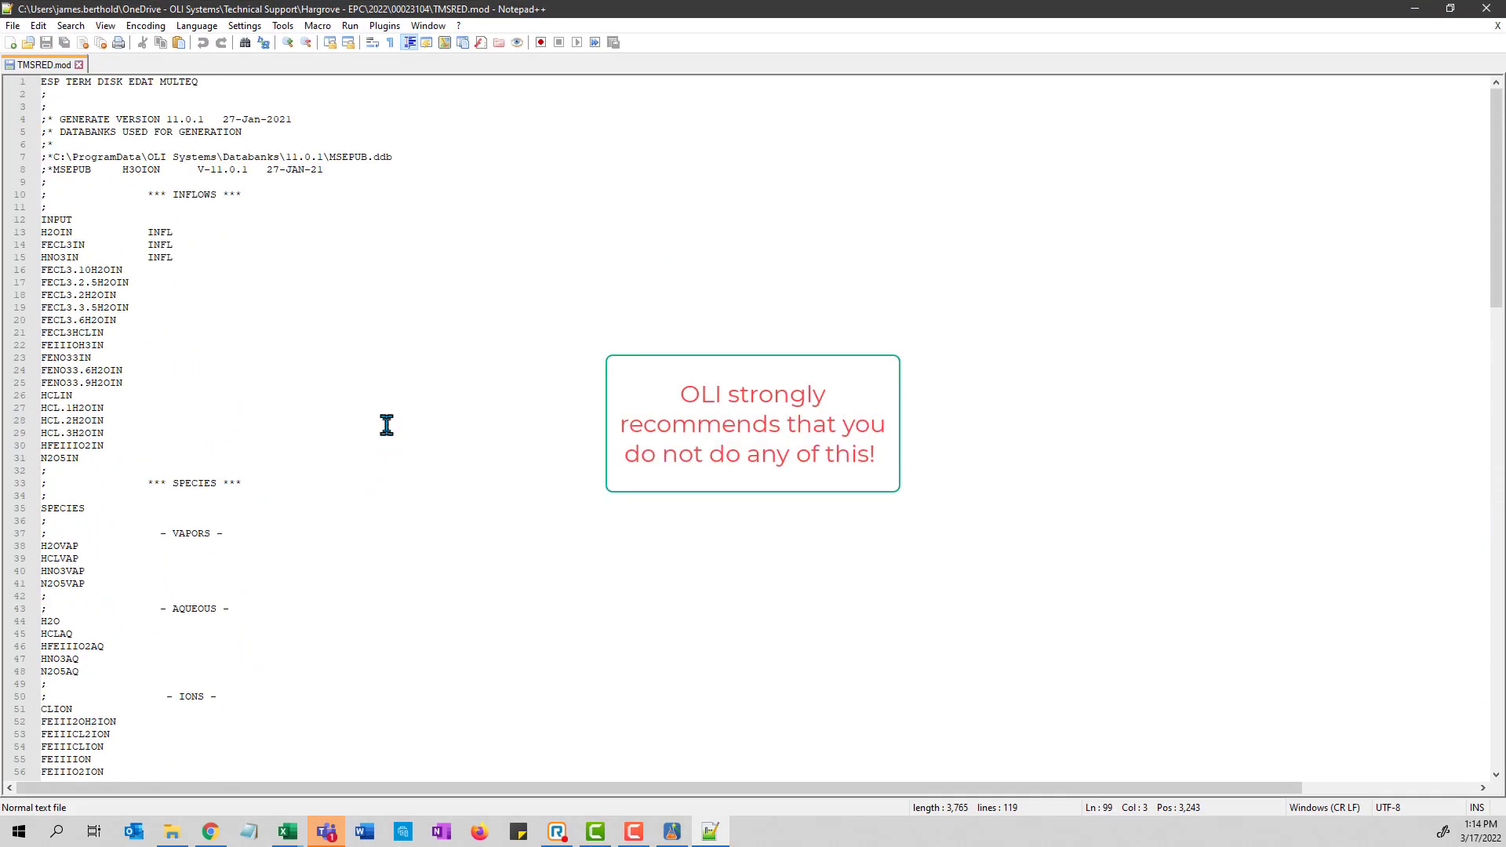
pyautogui.scroll(-13, 387, 425)
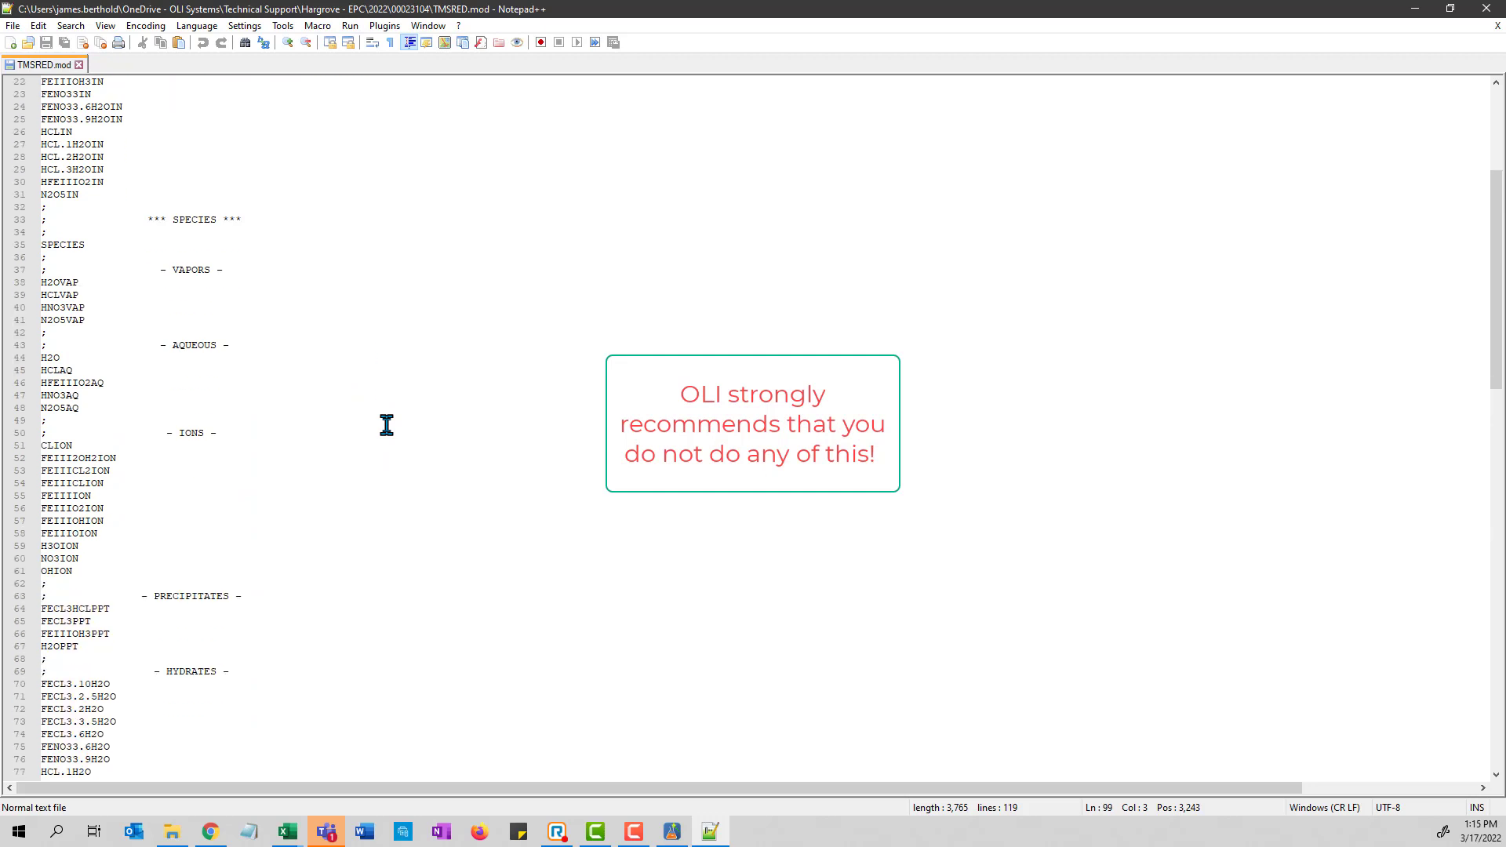
pyautogui.scroll(-1, 386, 424)
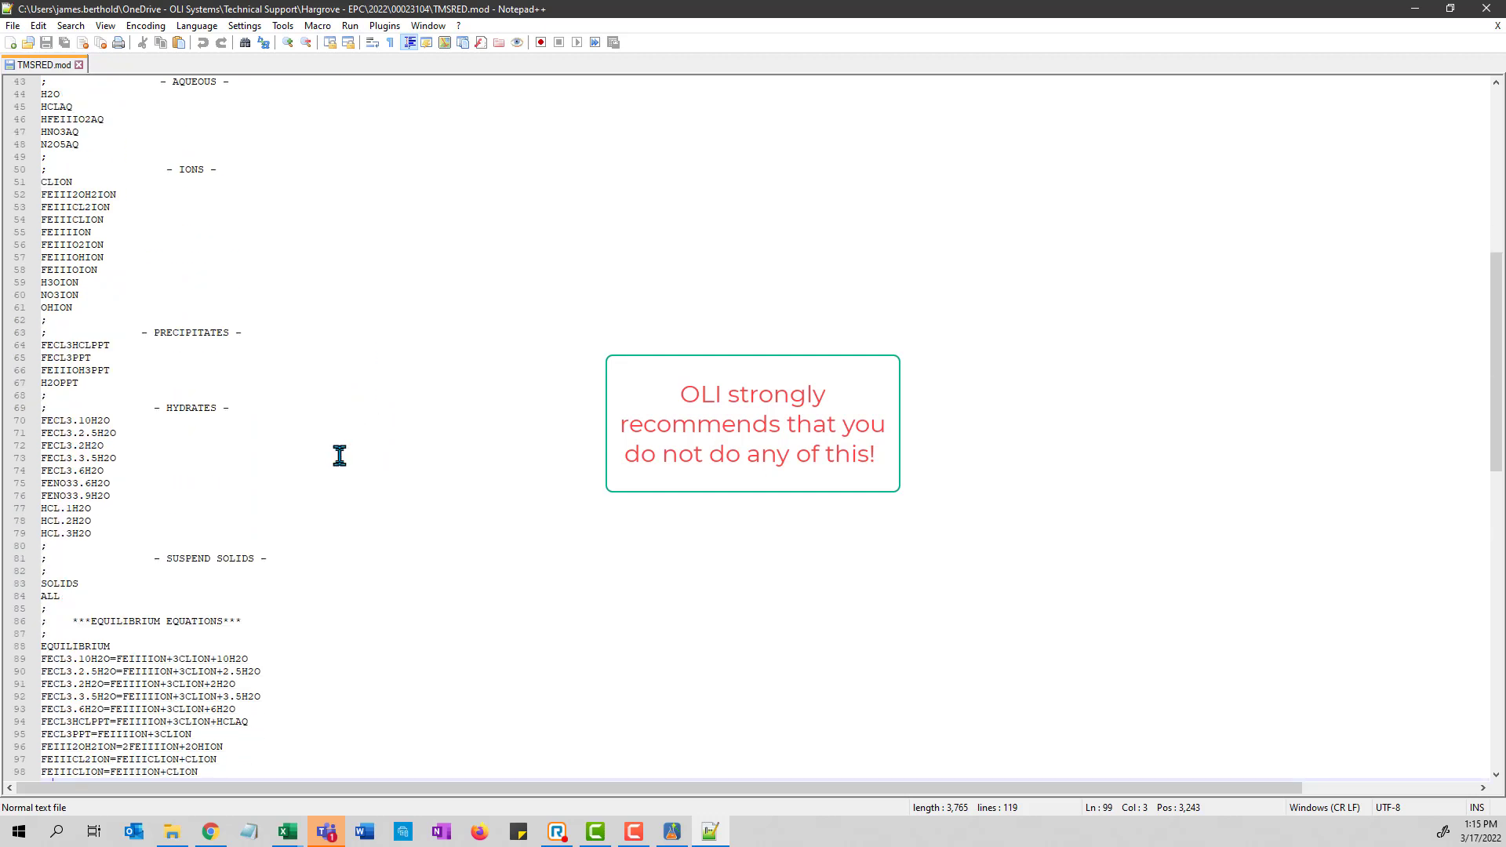
pyautogui.scroll(-2, 289, 502)
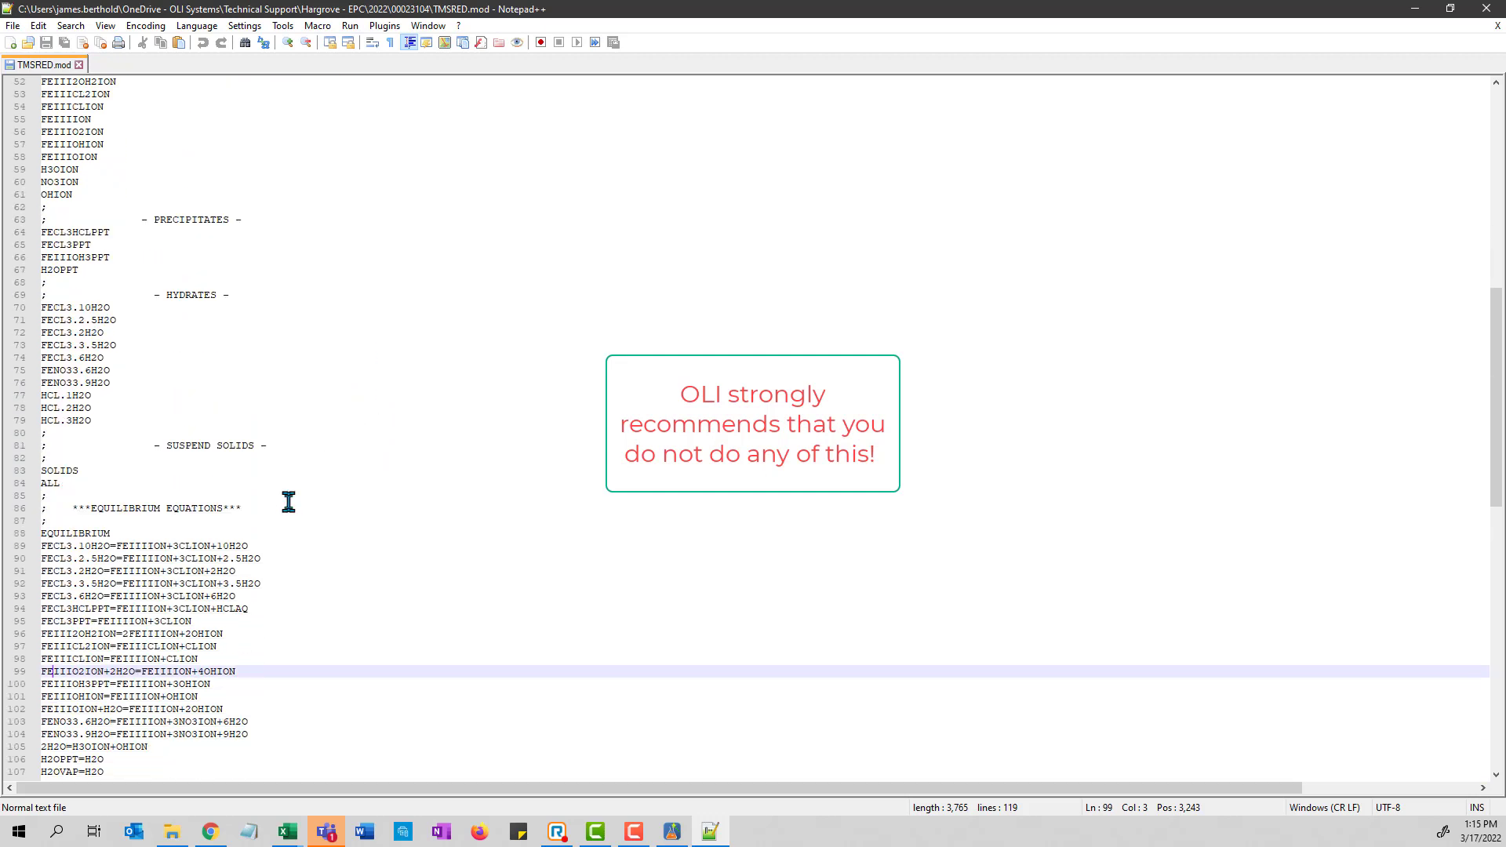
pyautogui.scroll(7, 288, 502)
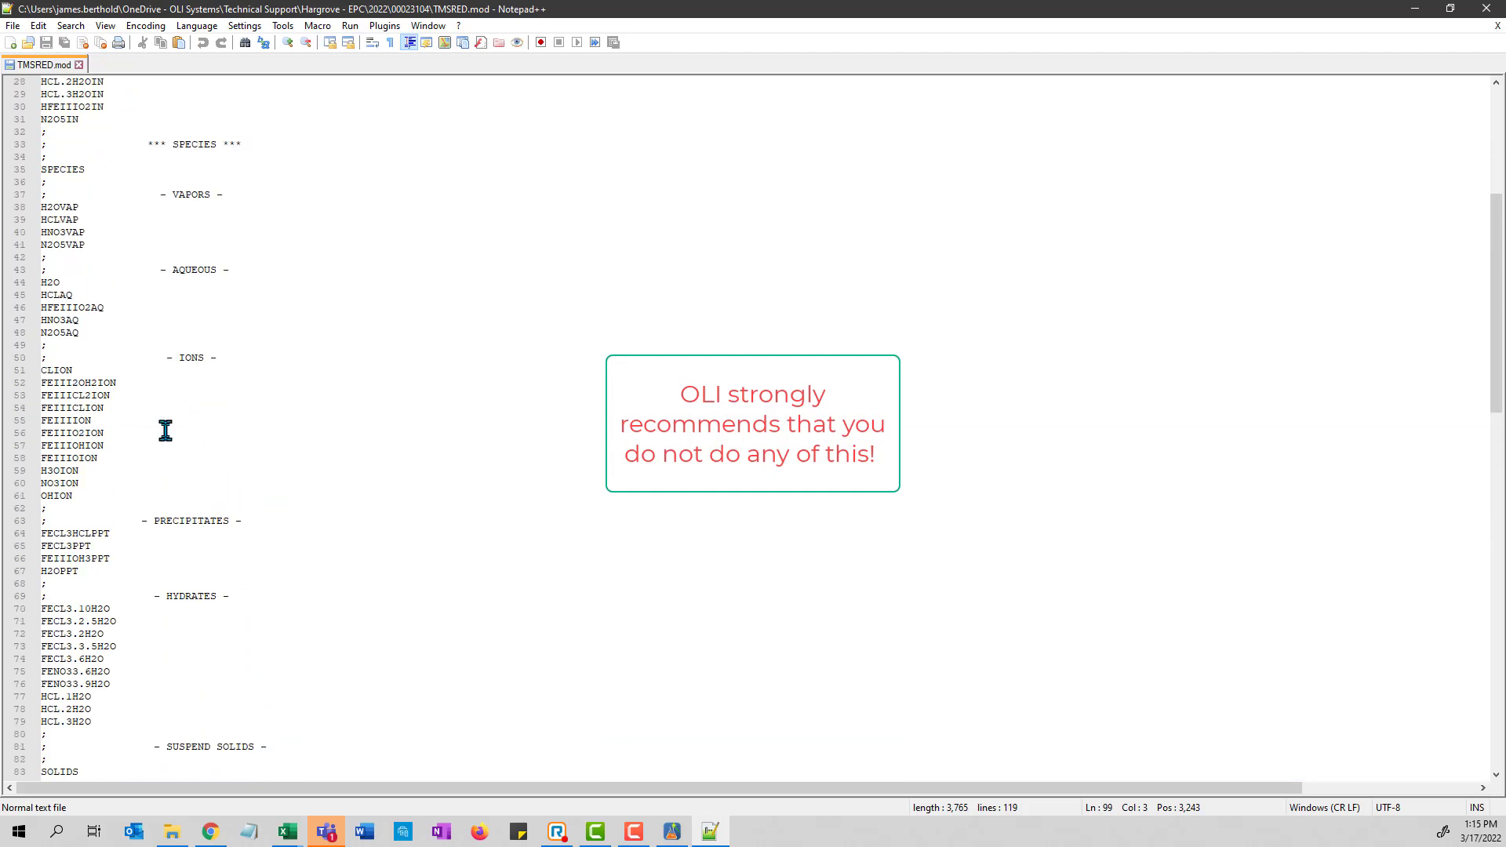
pyautogui.click(166, 431)
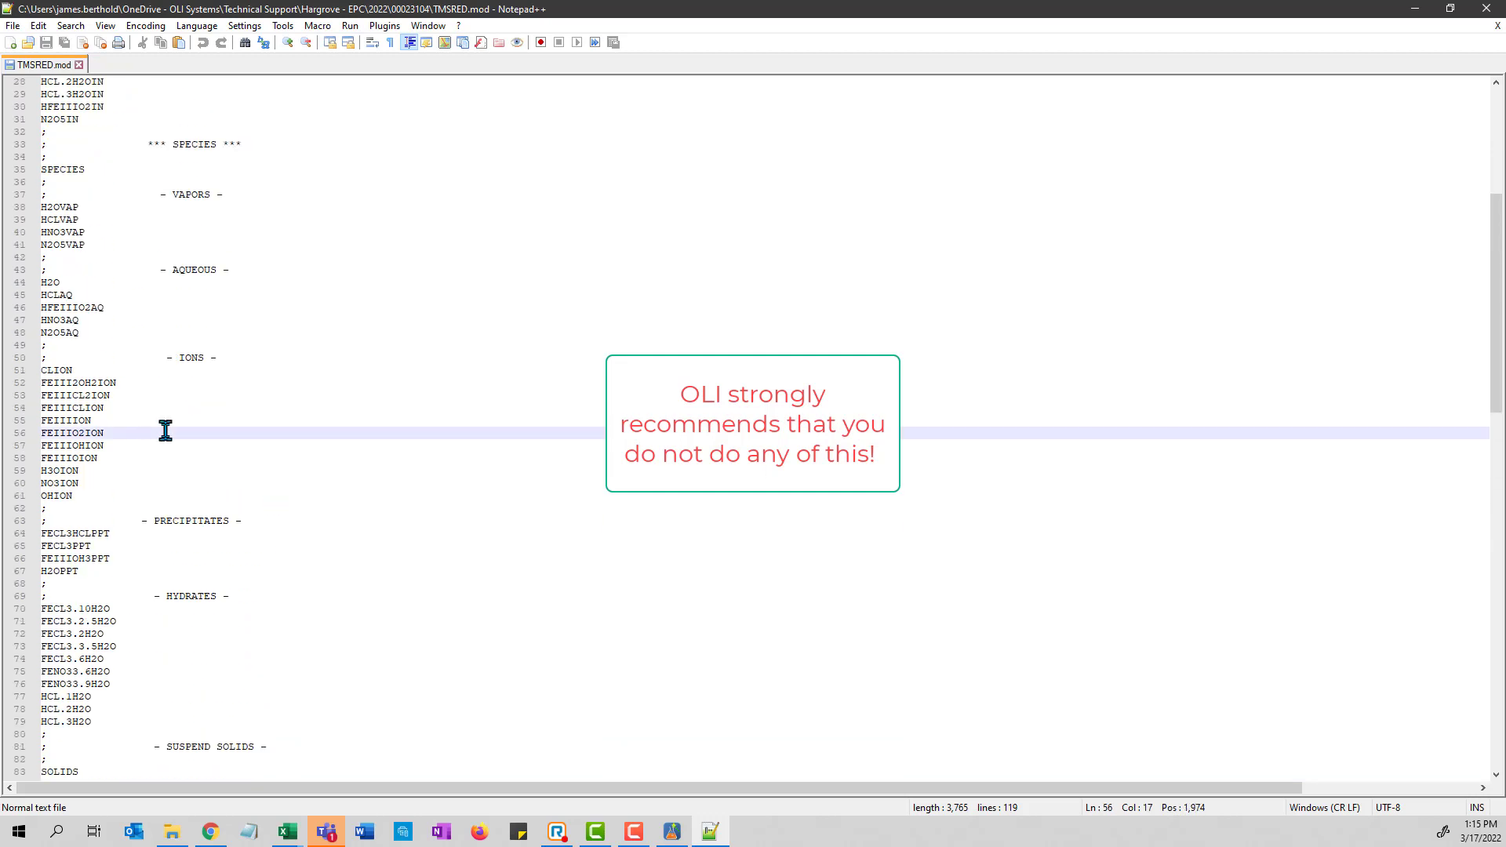
pyautogui.press('Left')
pyautogui.press('Left')
pyautogui.press('Left')
pyautogui.press('Left')
pyautogui.press('Left')
pyautogui.press('Left')
pyautogui.press('Left')
pyautogui.press('Left')
pyautogui.press('Left')
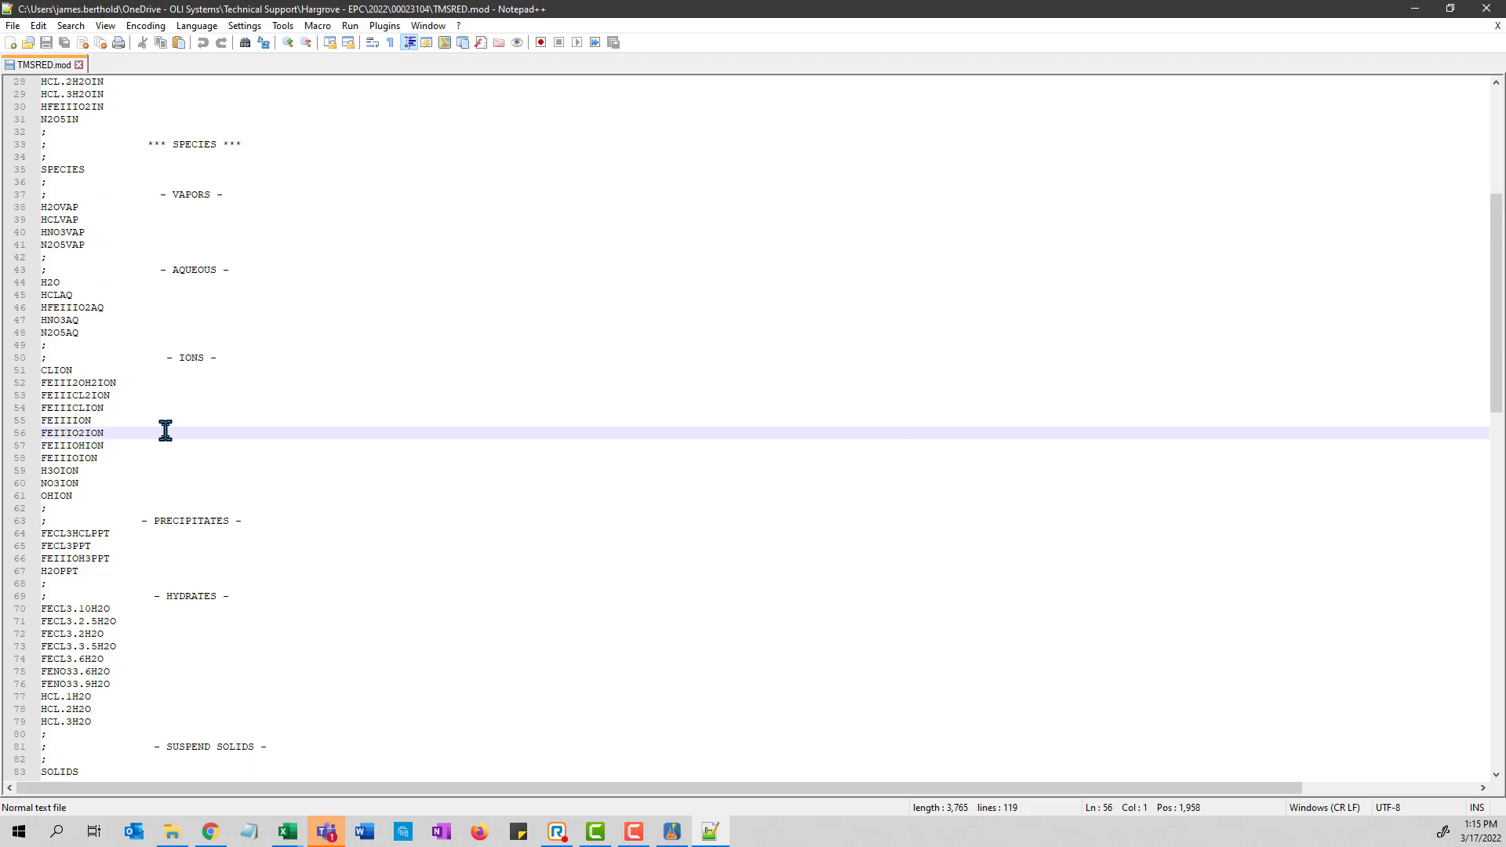
pyautogui.write(';')
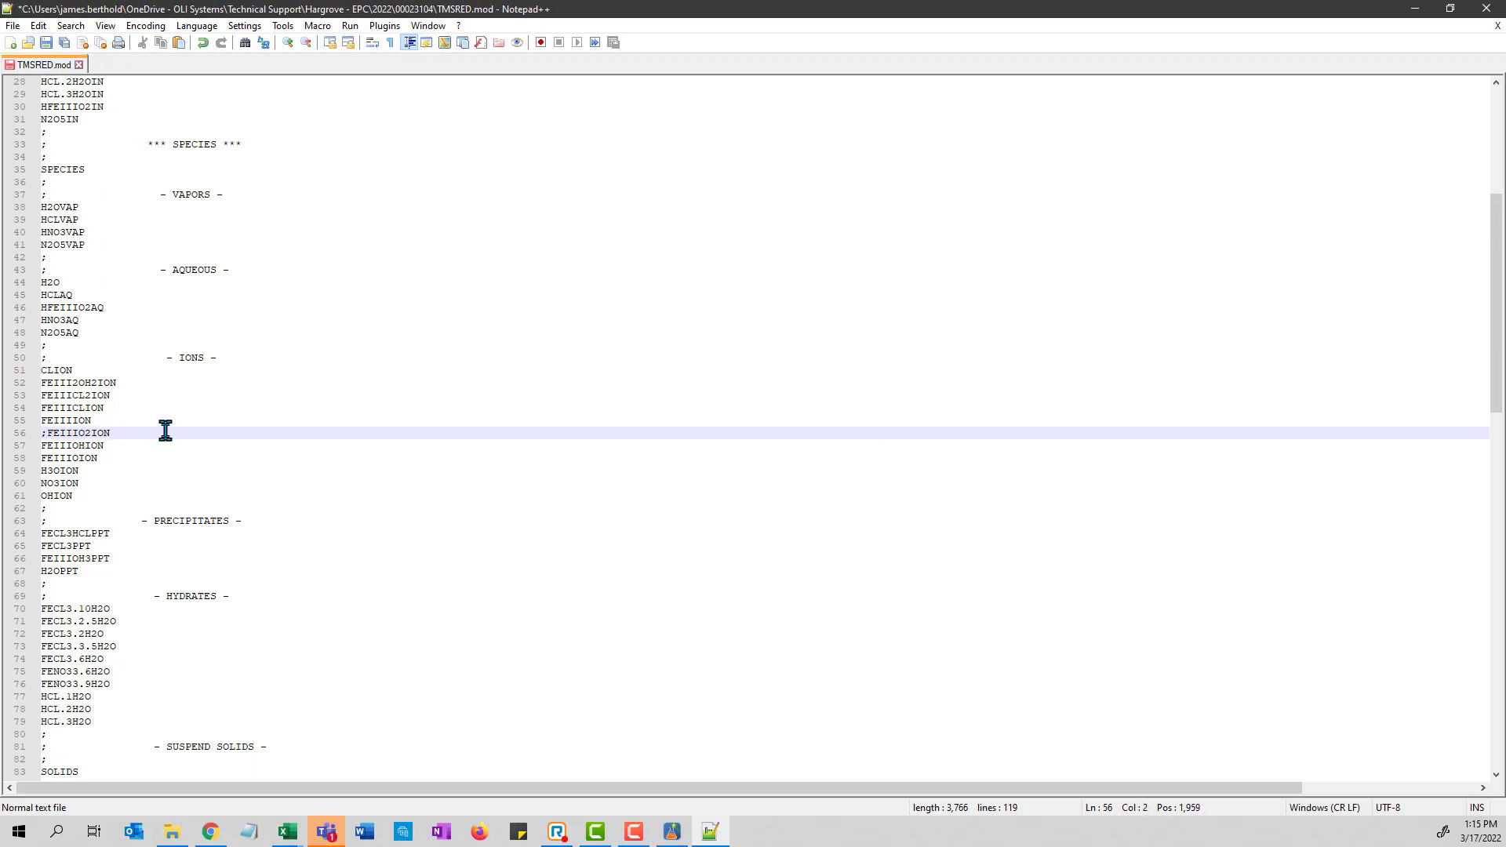
pyautogui.click(117, 356)
pyautogui.click(116, 346)
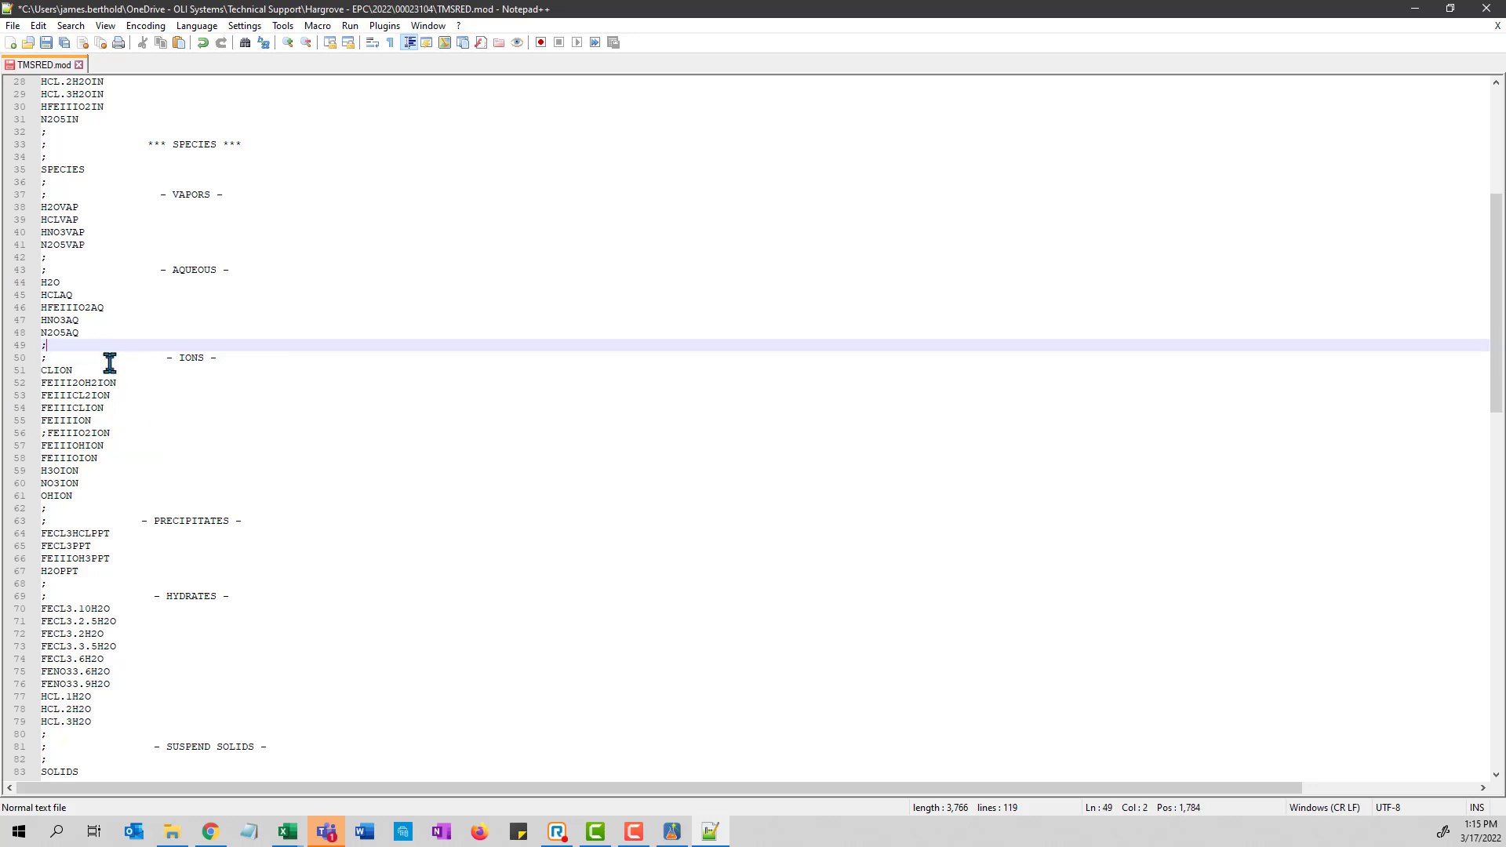
pyautogui.click(109, 359)
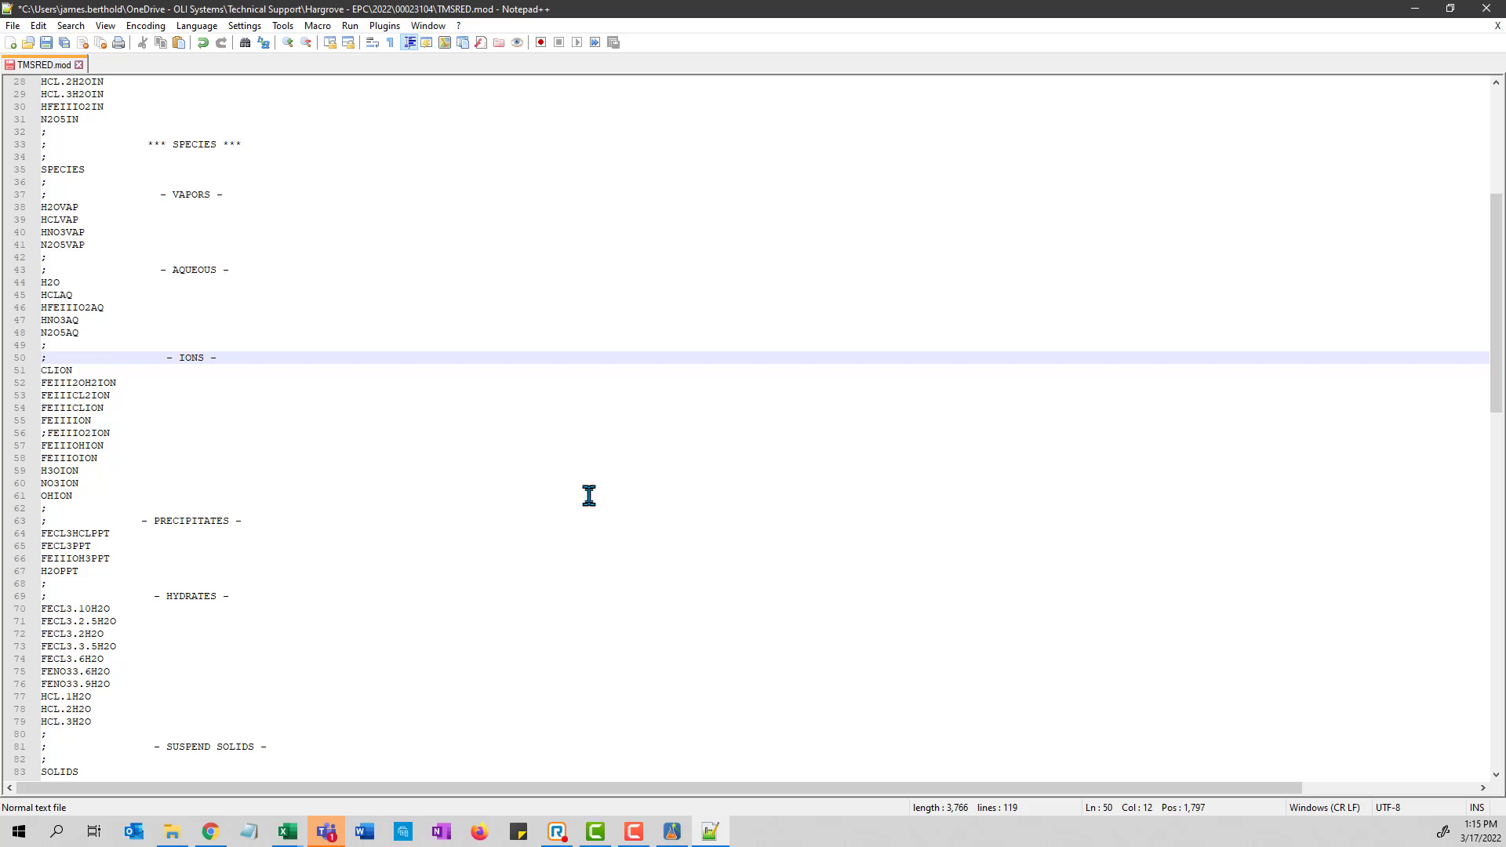
pyautogui.click(109, 436)
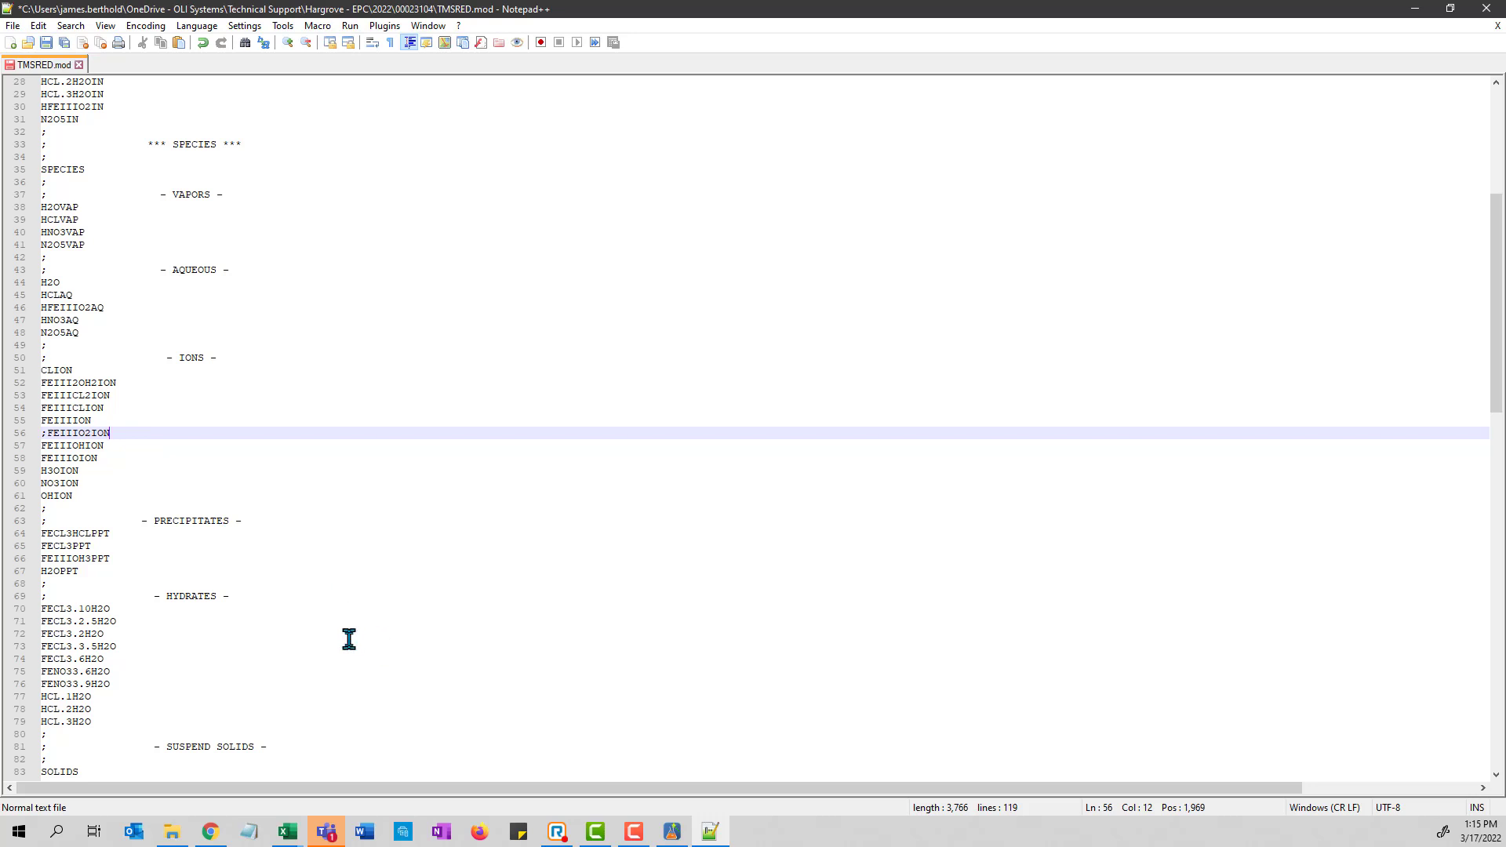
# Comment out the equilibrium equation FEIIIO2ION+2H2O=FEIIIION+4OHION on line 99 with a leading semicolon
pyautogui.scroll(-12, 347, 637)
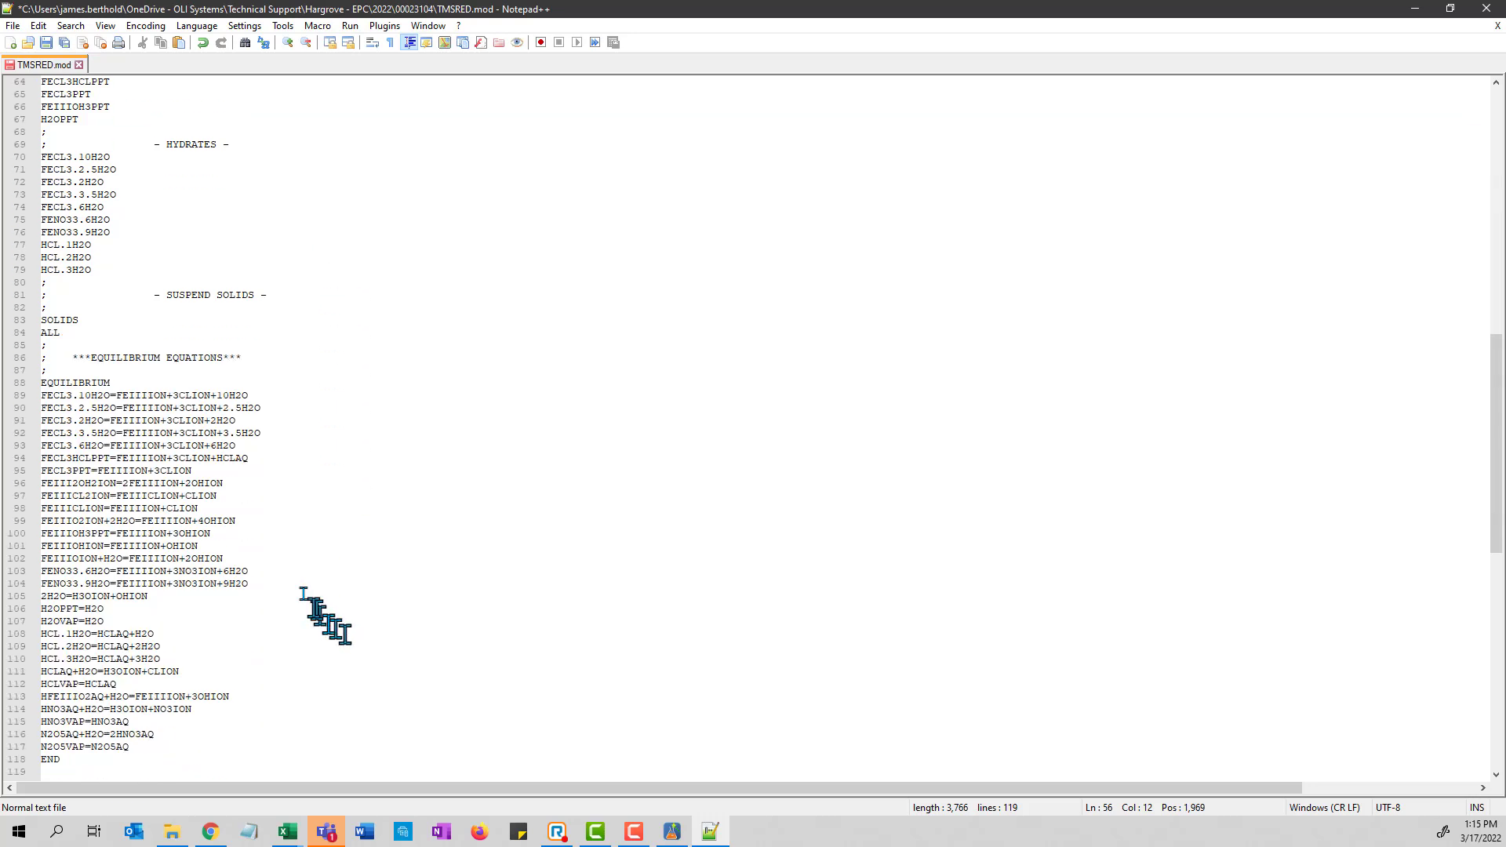
pyautogui.click(274, 516)
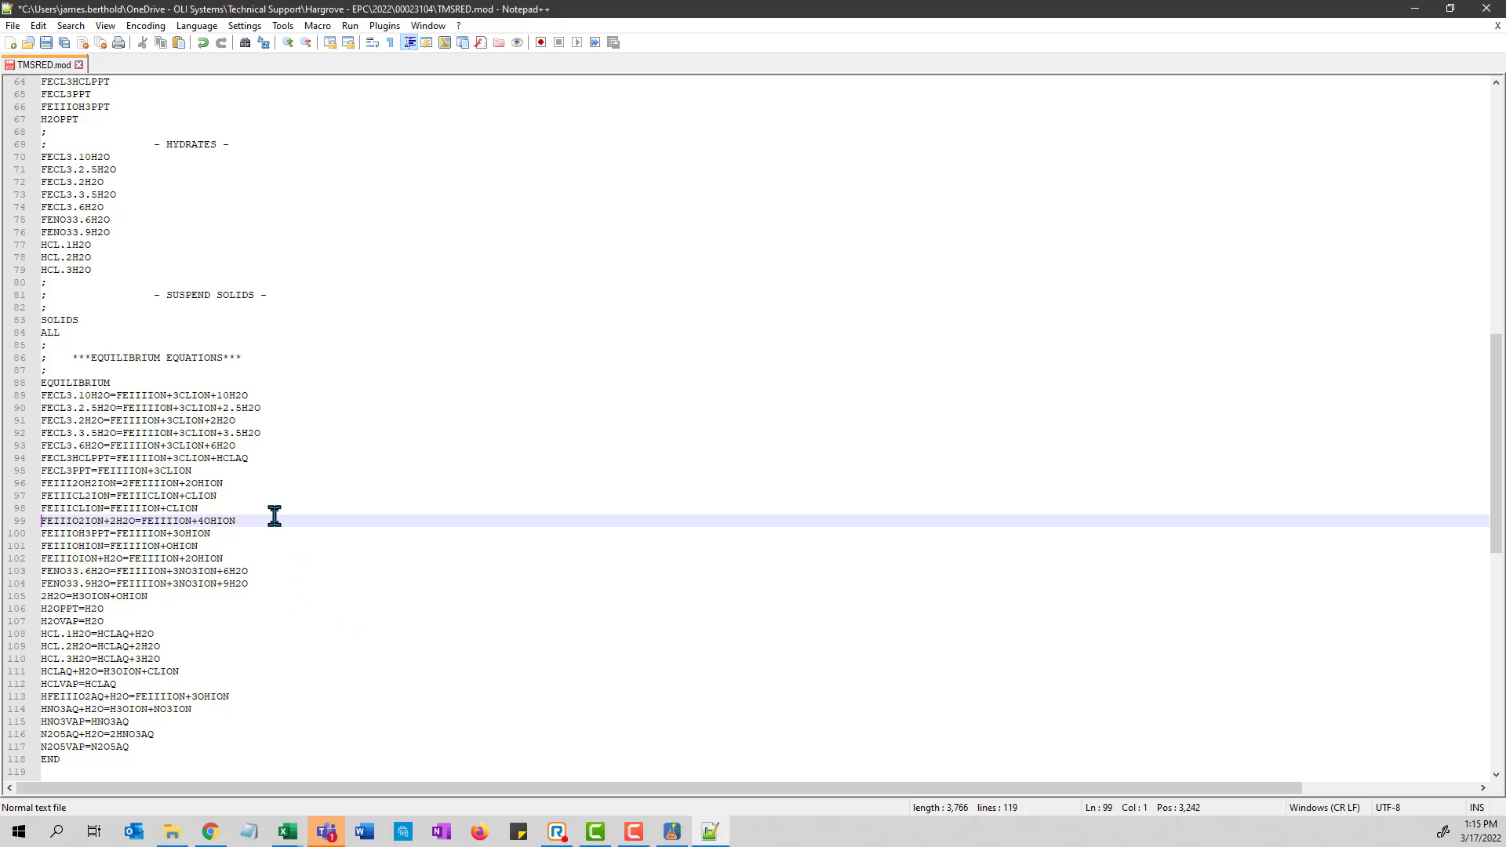
pyautogui.write(';')
# Check the model file from the inflows to the equilibrium equations, comparing the commented-out FEIIIO2ION species and equation lines
pyautogui.scroll(3, 317, 541)
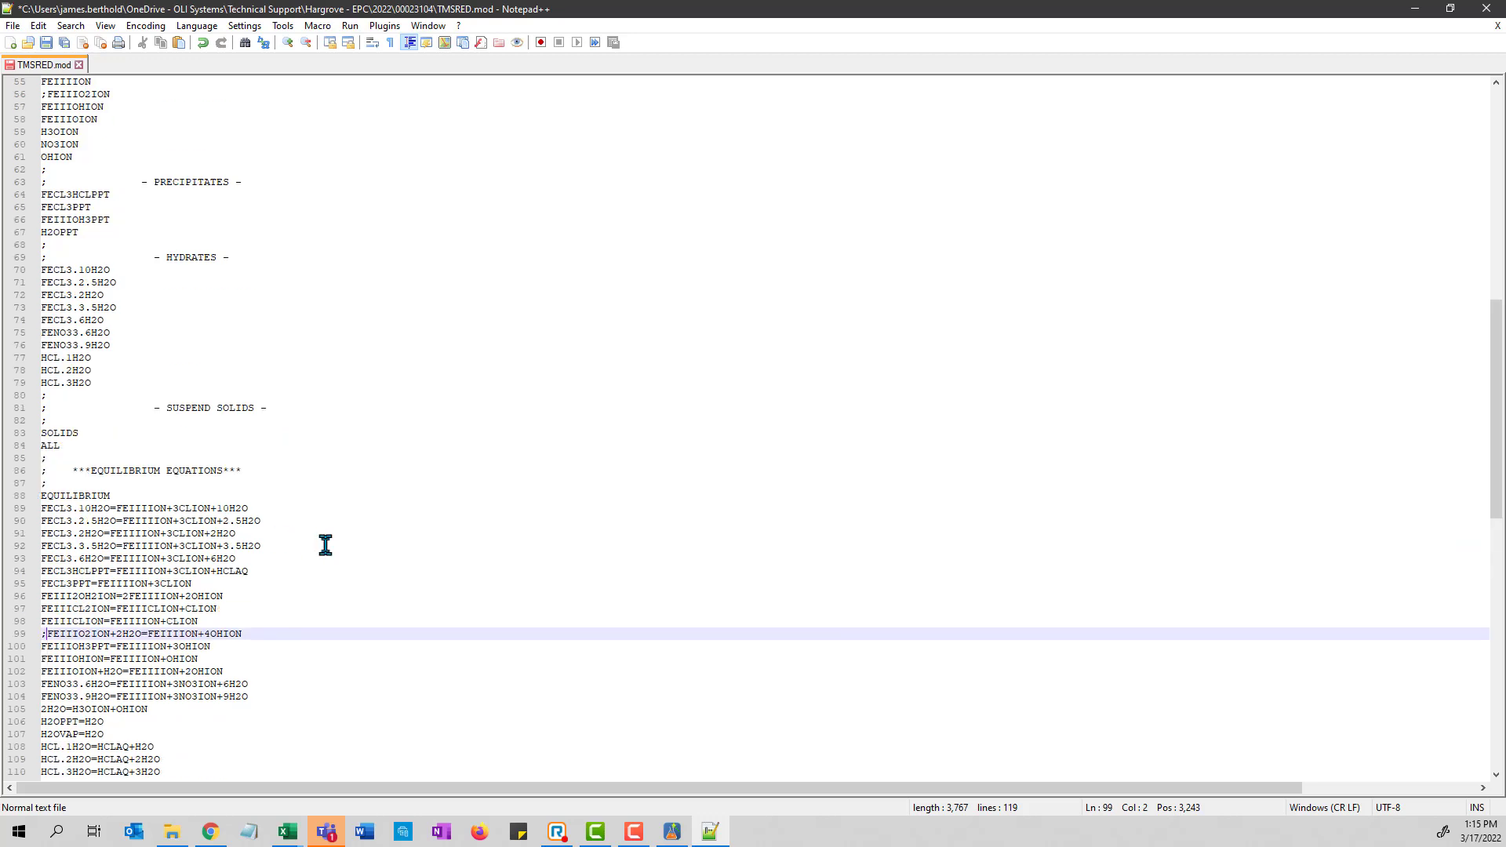
pyautogui.scroll(3, 326, 541)
pyautogui.scroll(-8, 336, 541)
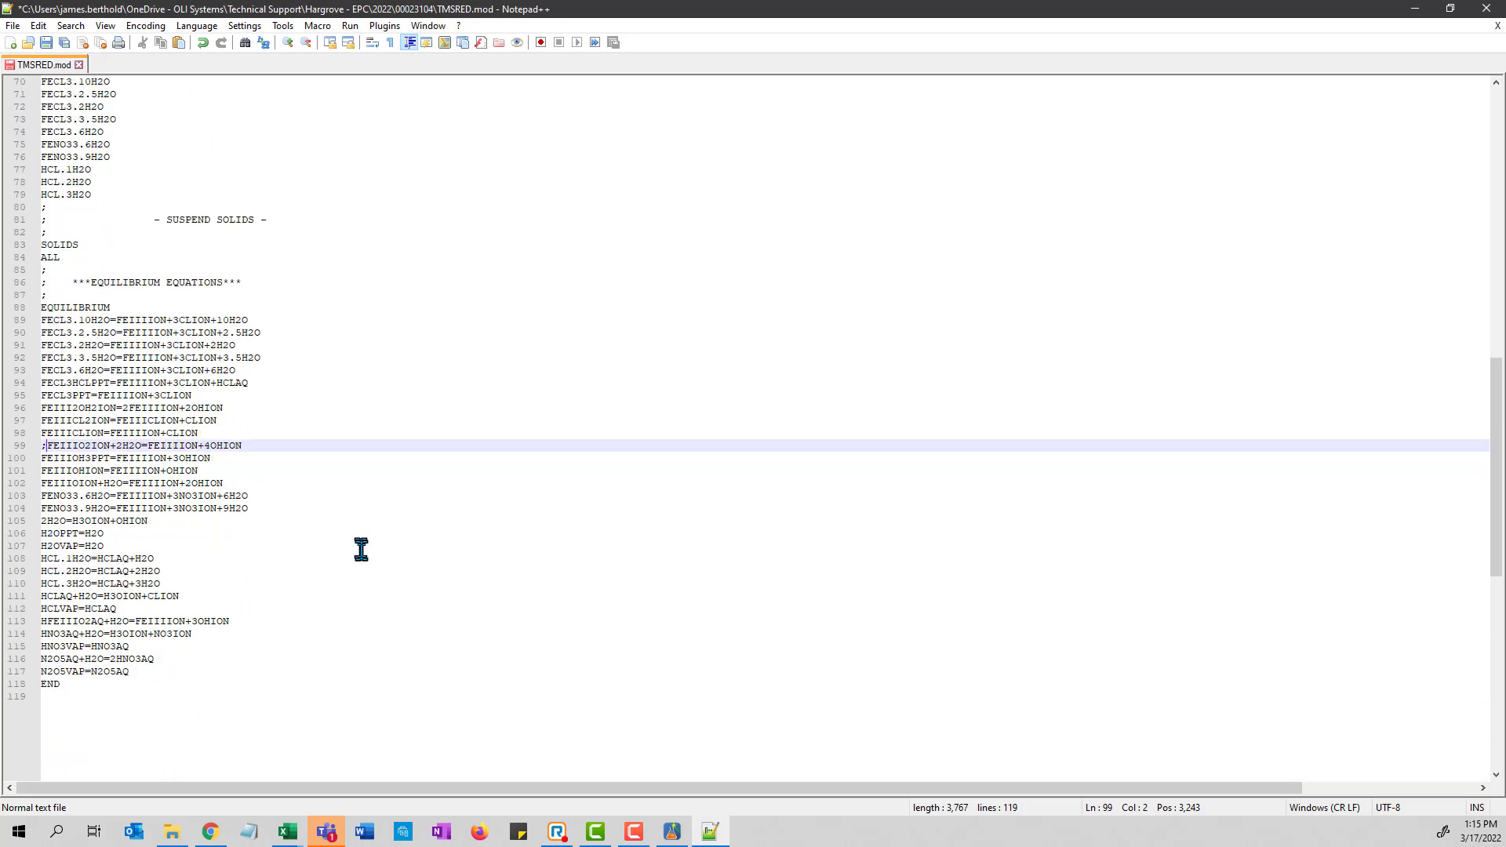
pyautogui.scroll(2, 361, 549)
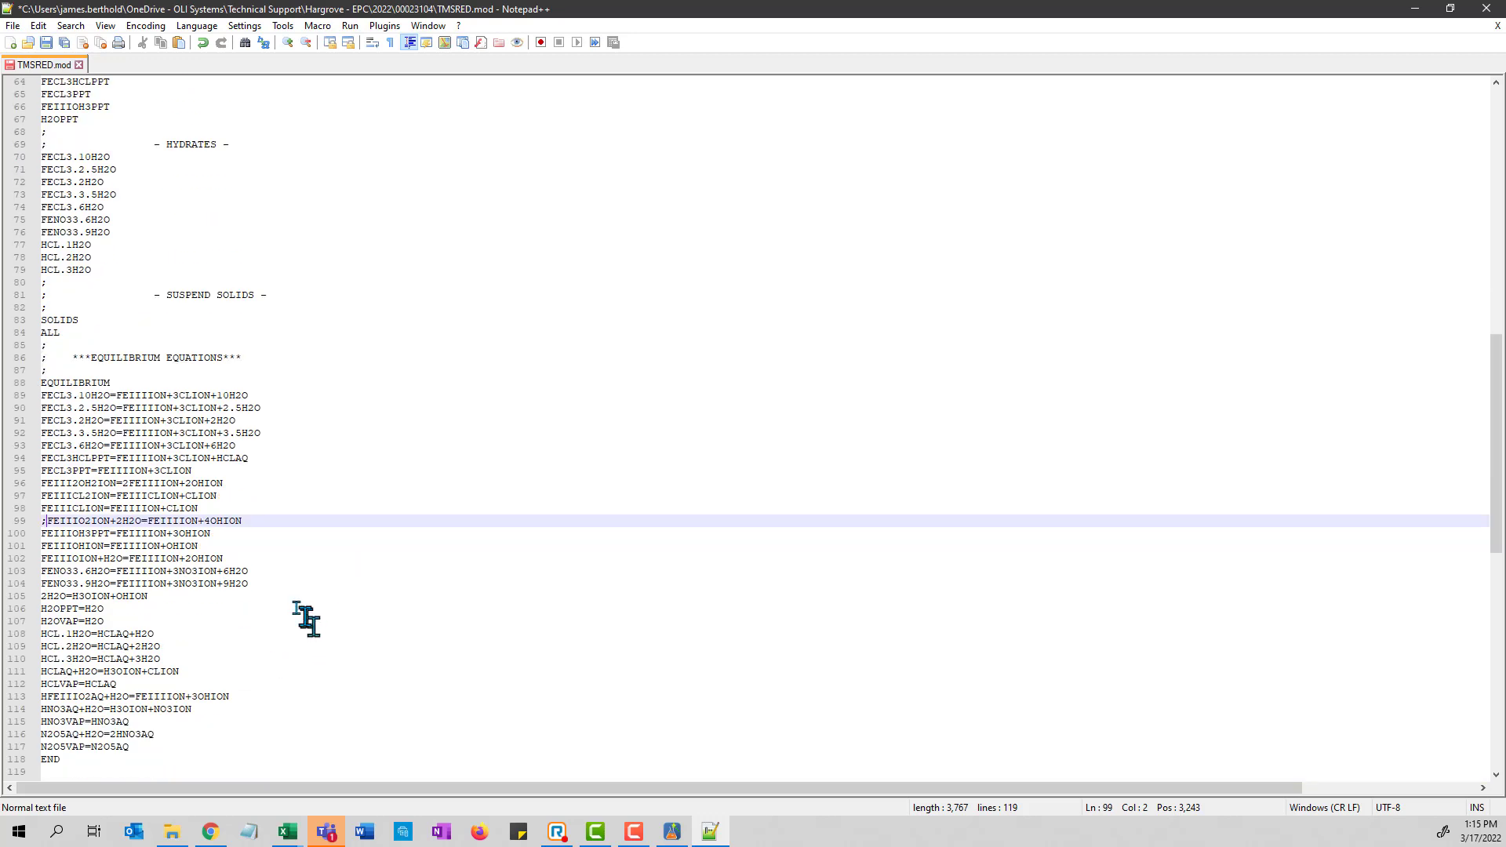
pyautogui.scroll(14, 185, 345)
pyautogui.scroll(7, 185, 345)
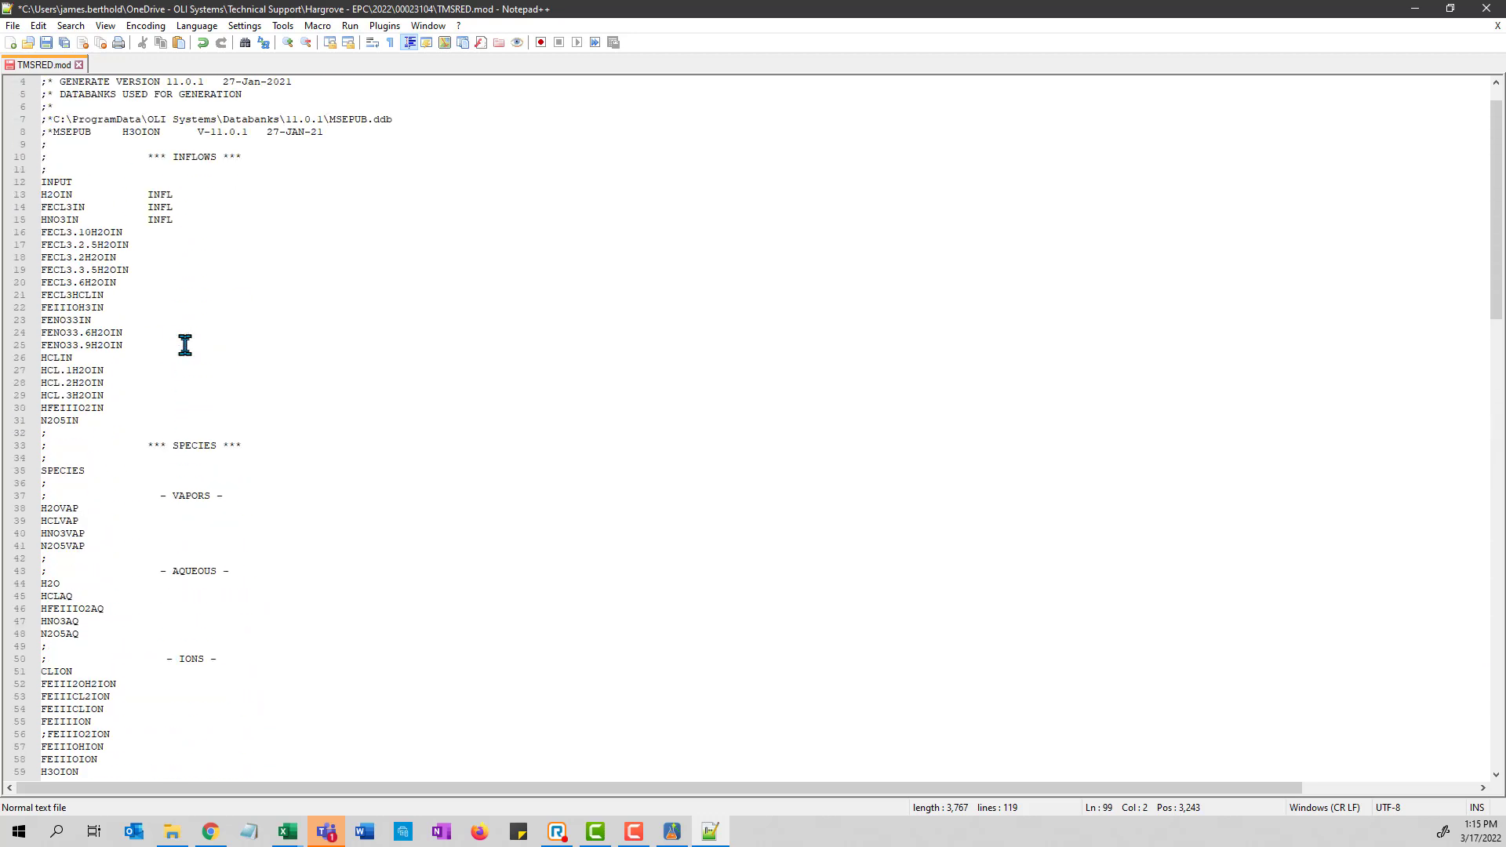
pyautogui.scroll(-7, 185, 346)
pyautogui.click(134, 510)
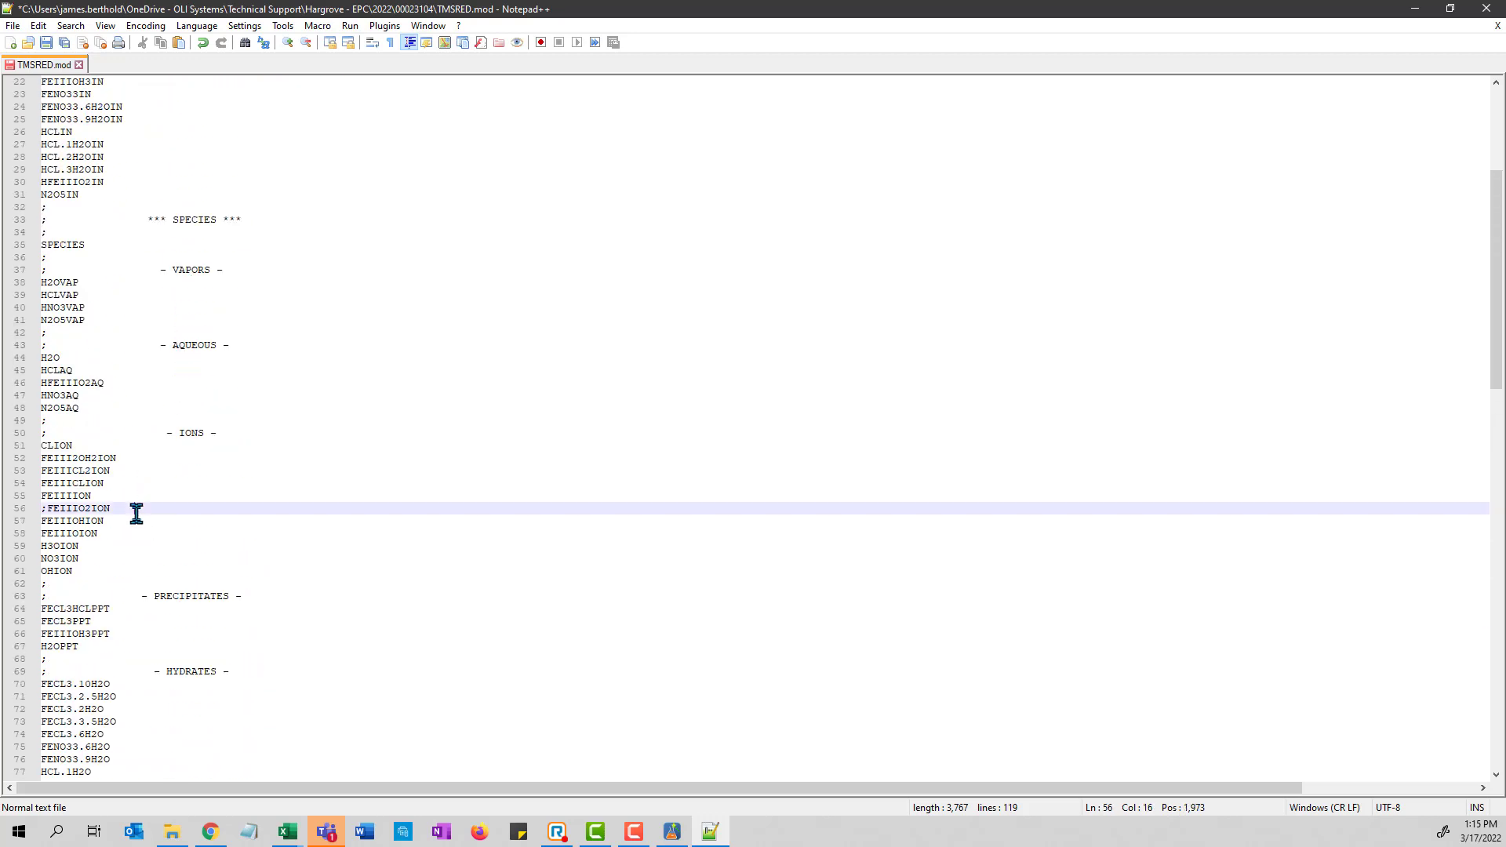
pyautogui.scroll(-11, 301, 581)
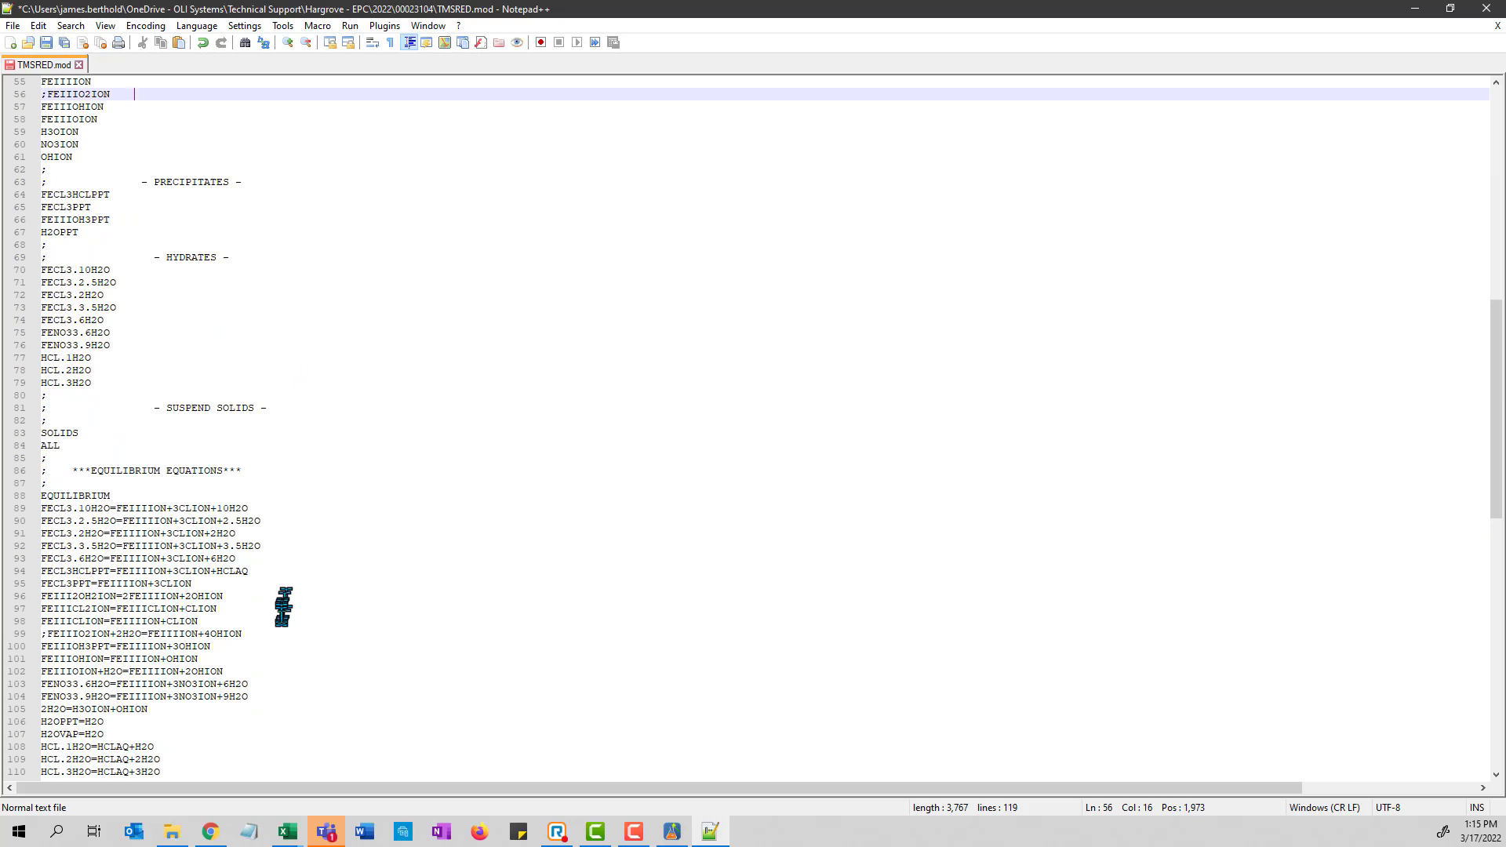
pyautogui.click(284, 634)
pyautogui.scroll(18, 712, 600)
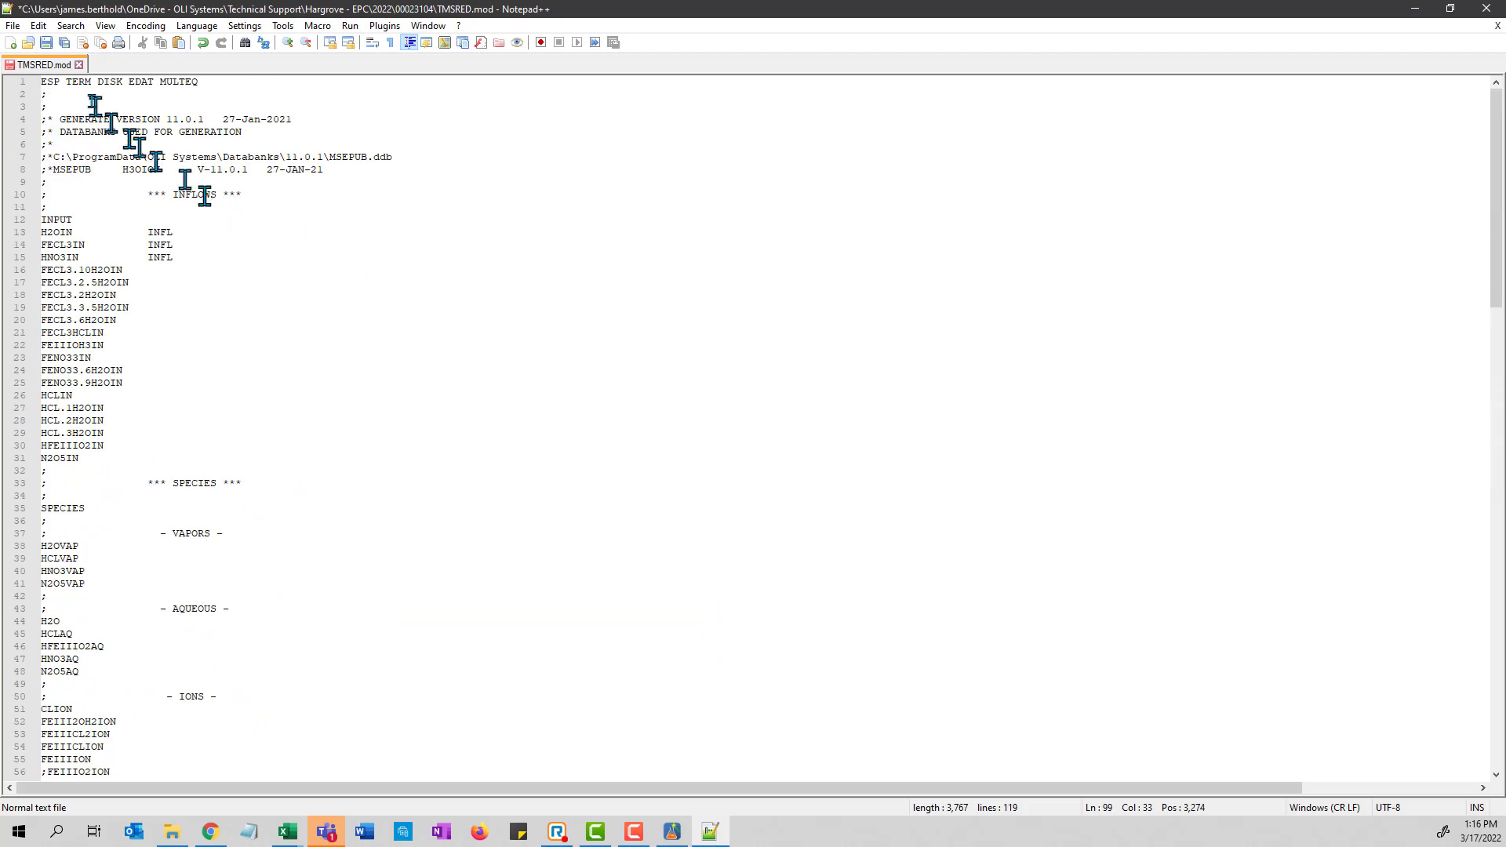
# Save TMSRED.mod, close Notepad++ and switch to the OLI Chemistry Wizard summary
pyautogui.click(46, 42)
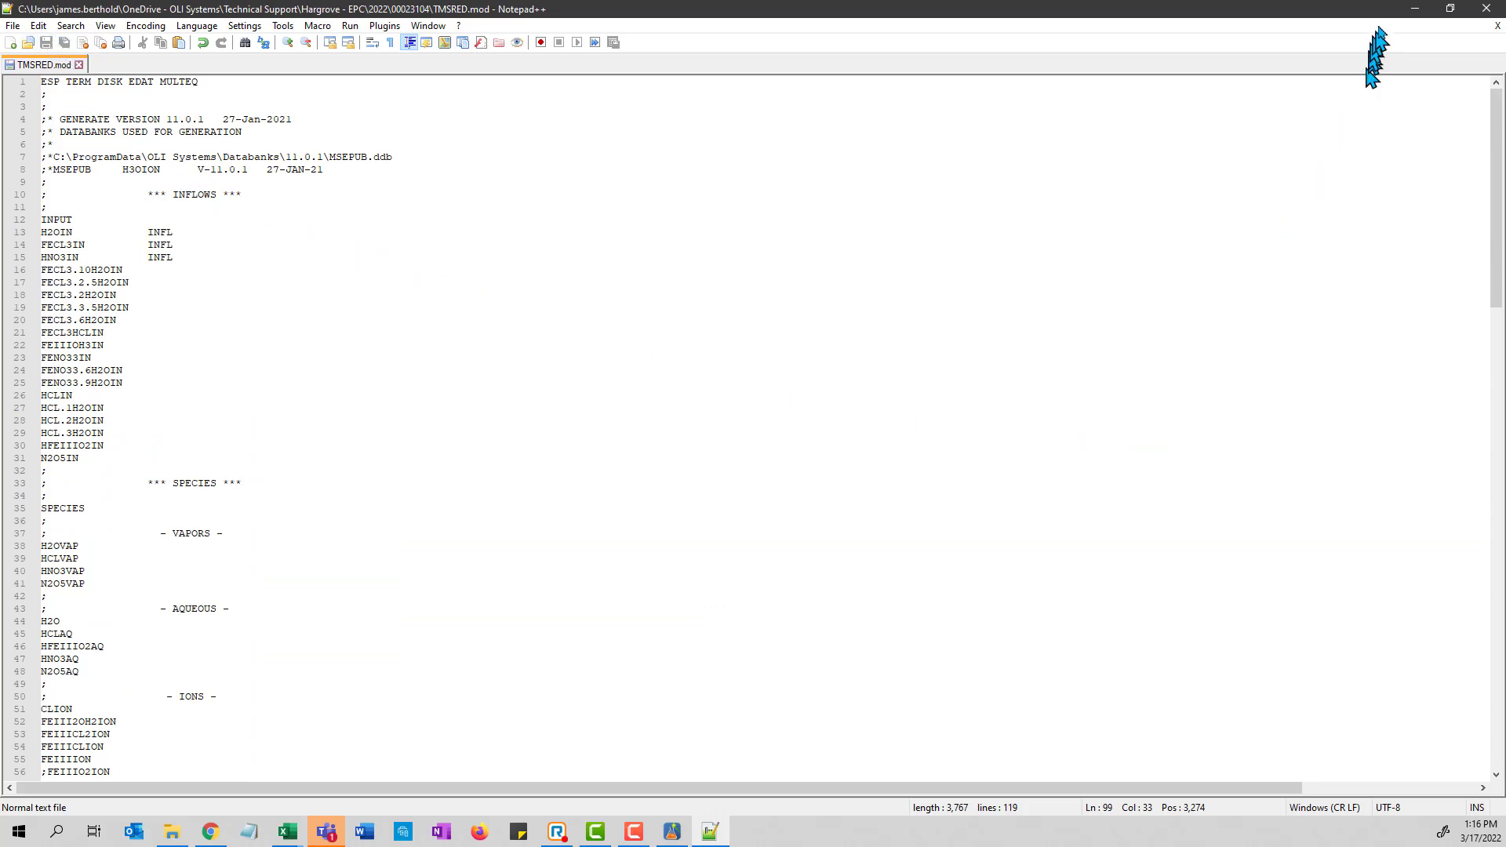
pyautogui.click(1486, 9)
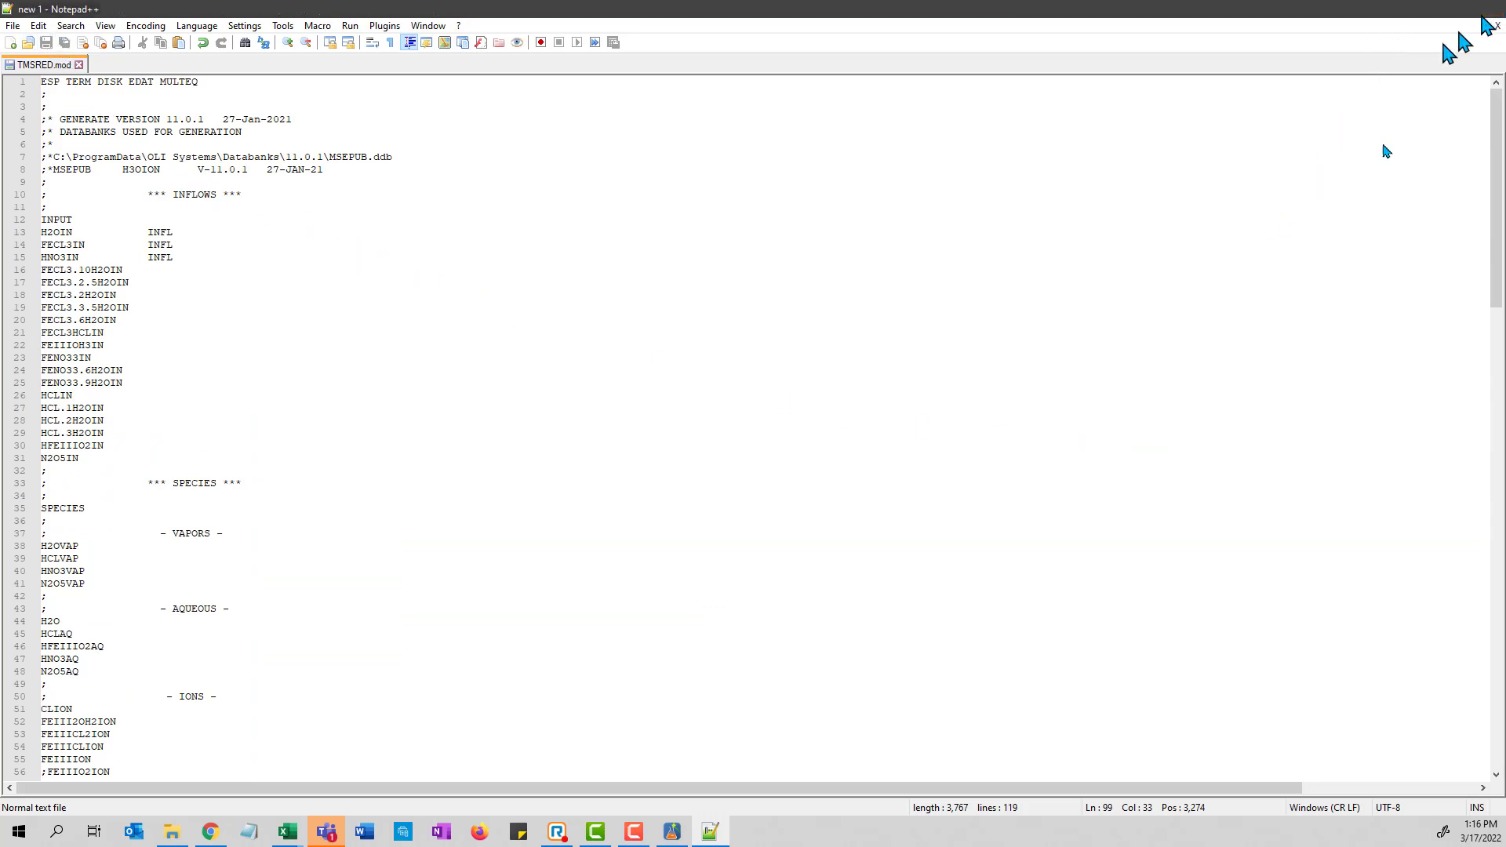
pyautogui.click(1213, 185)
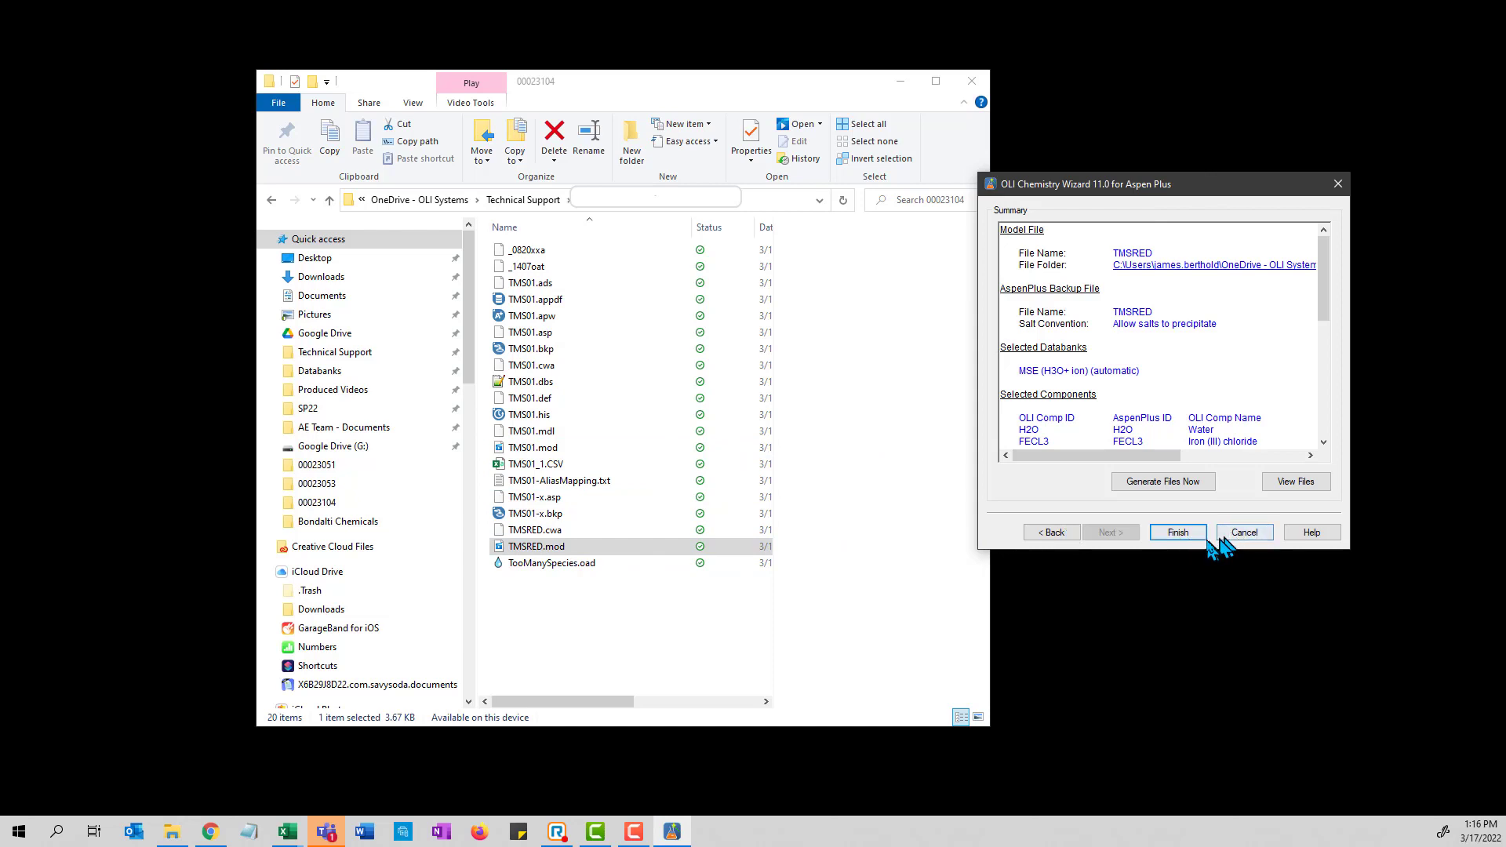
# Generate the TMSRED model files from the wizard summary, watch them appear in the folder and finish the wizard
pyautogui.click(1192, 487)
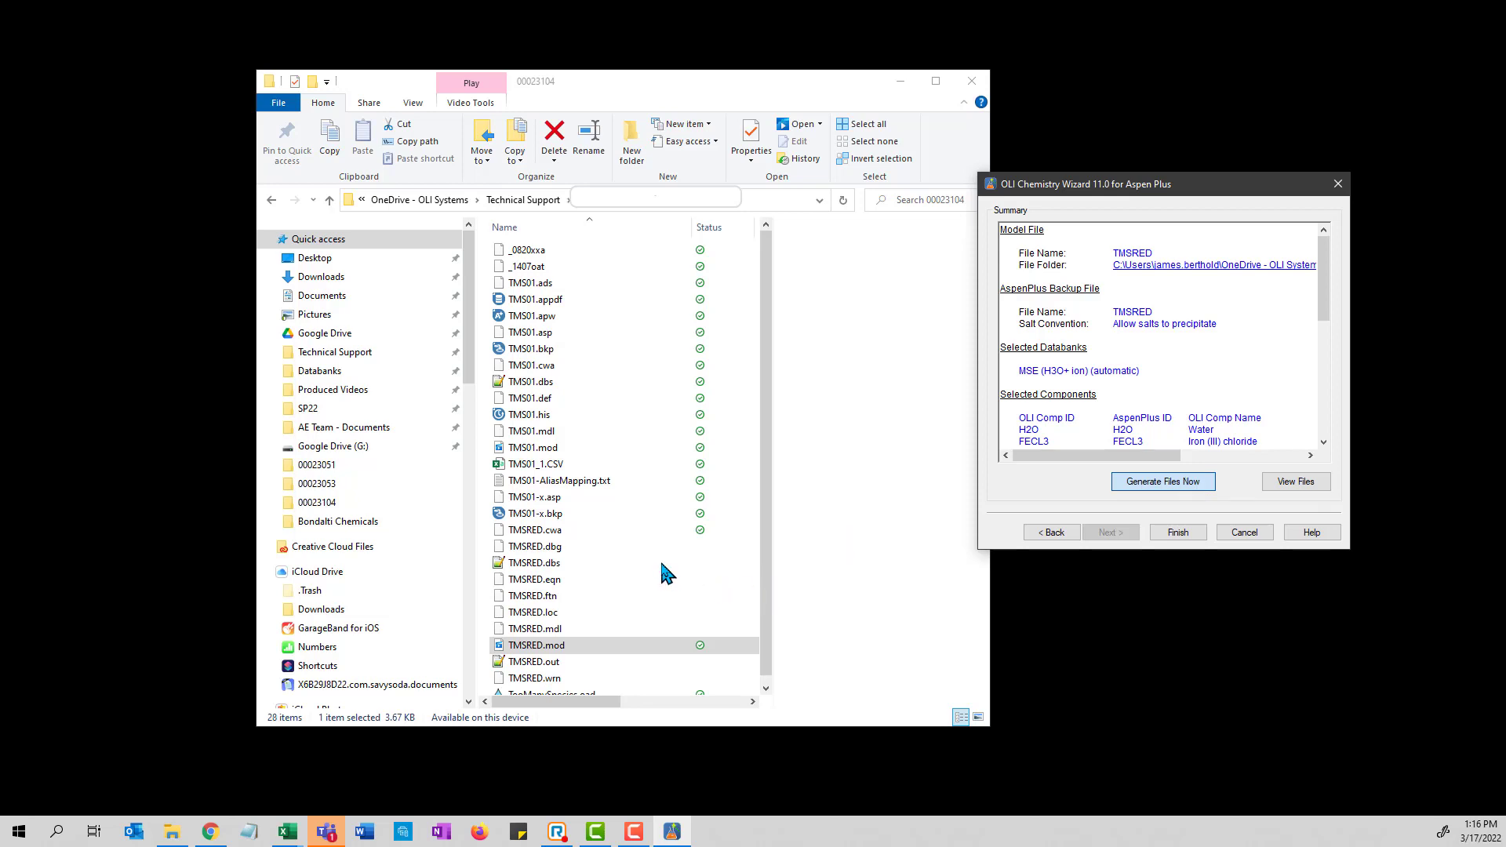
pyautogui.scroll(-1, 620, 649)
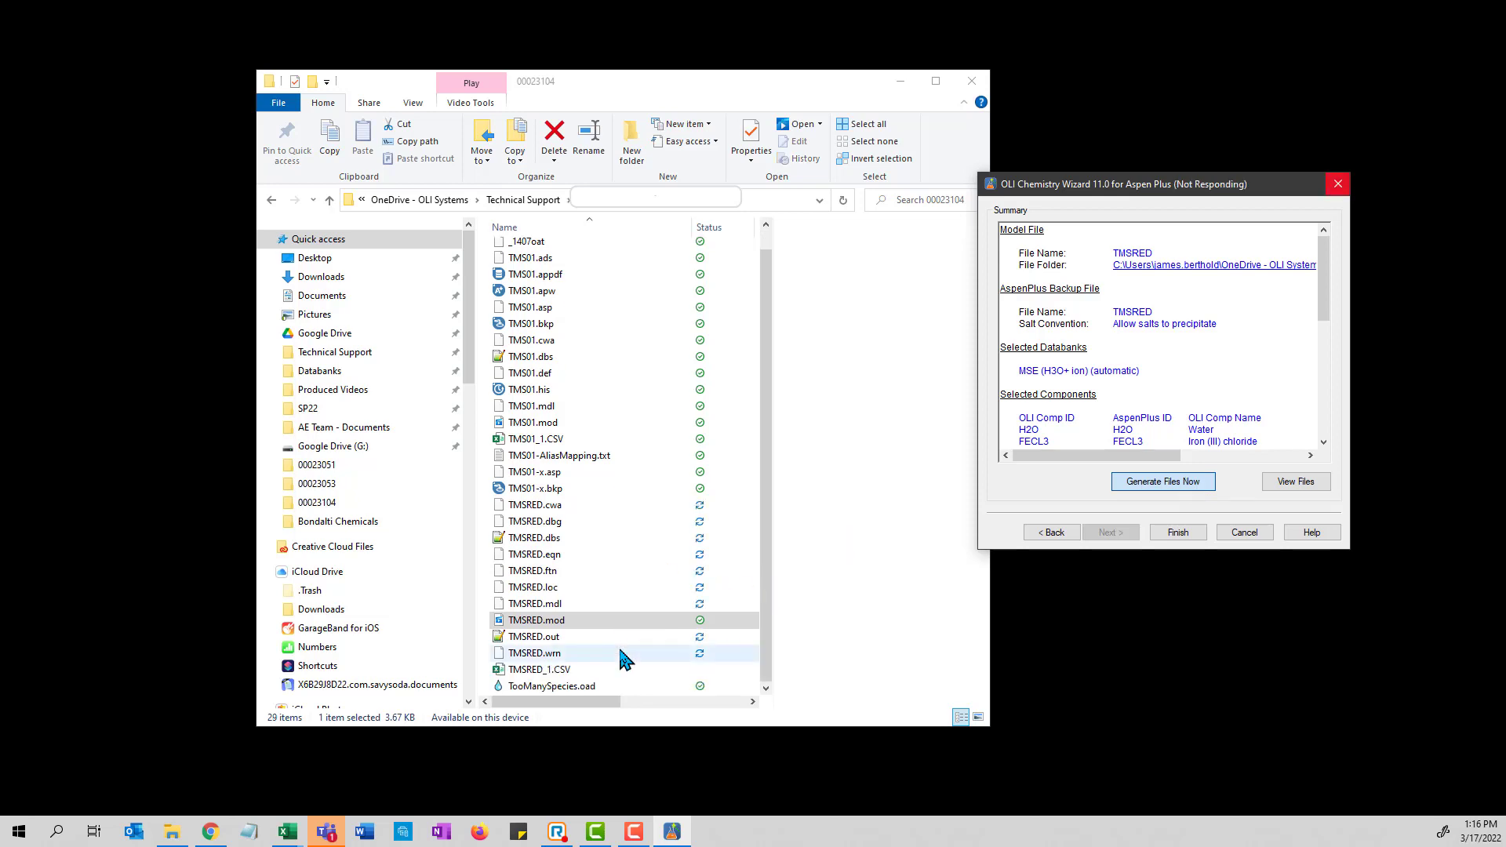
pyautogui.scroll(1, 620, 654)
pyautogui.scroll(-1, 565, 615)
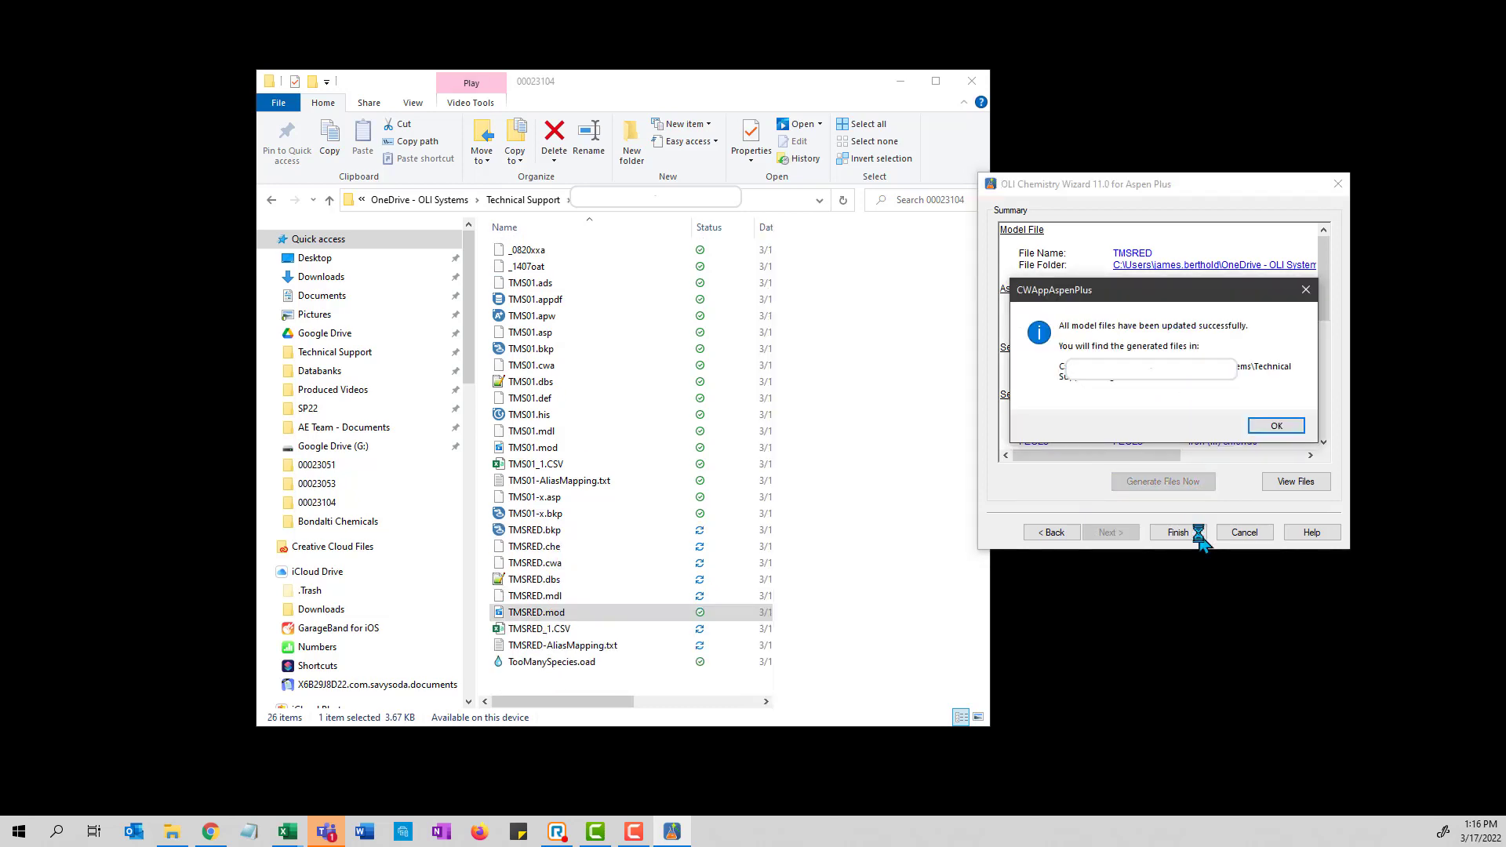
pyautogui.click(1293, 437)
pyautogui.click(1178, 532)
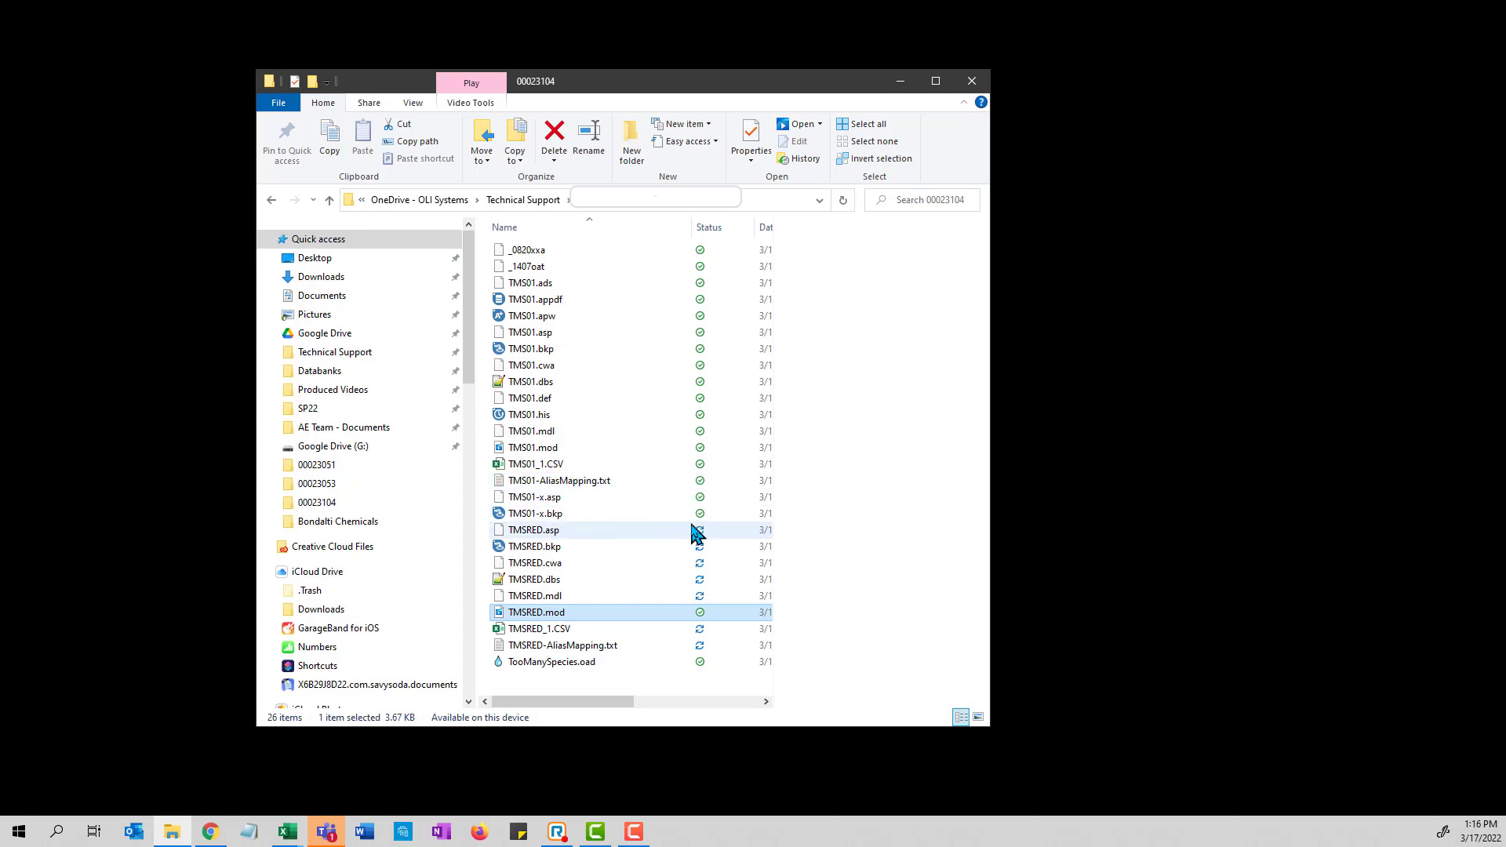
# Open the generated TMSRED.bkp backup file with Aspen Plus V12
pyautogui.click(565, 546)
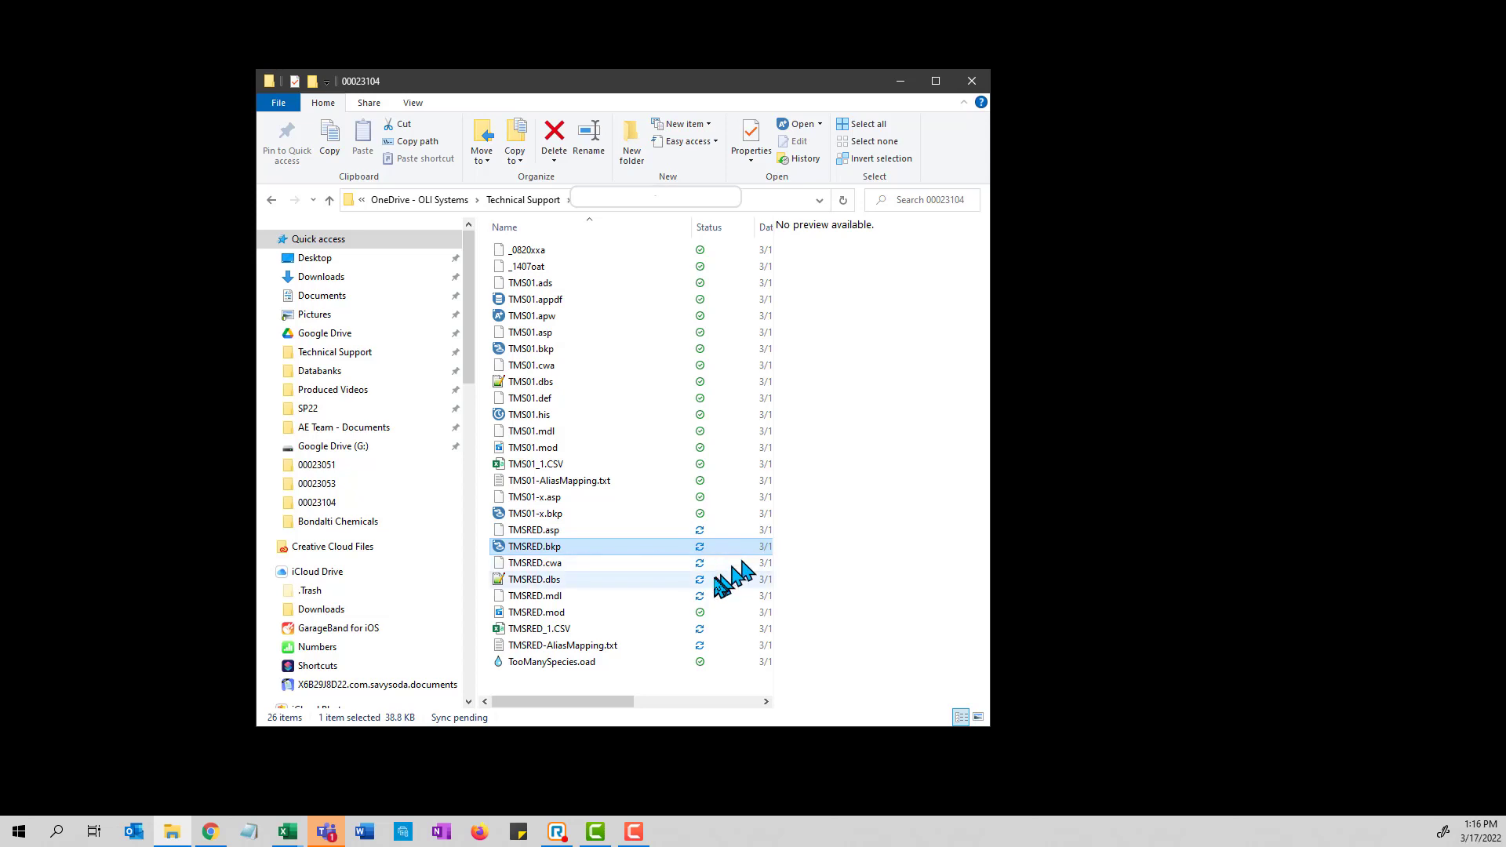
pyautogui.rightClick(593, 546)
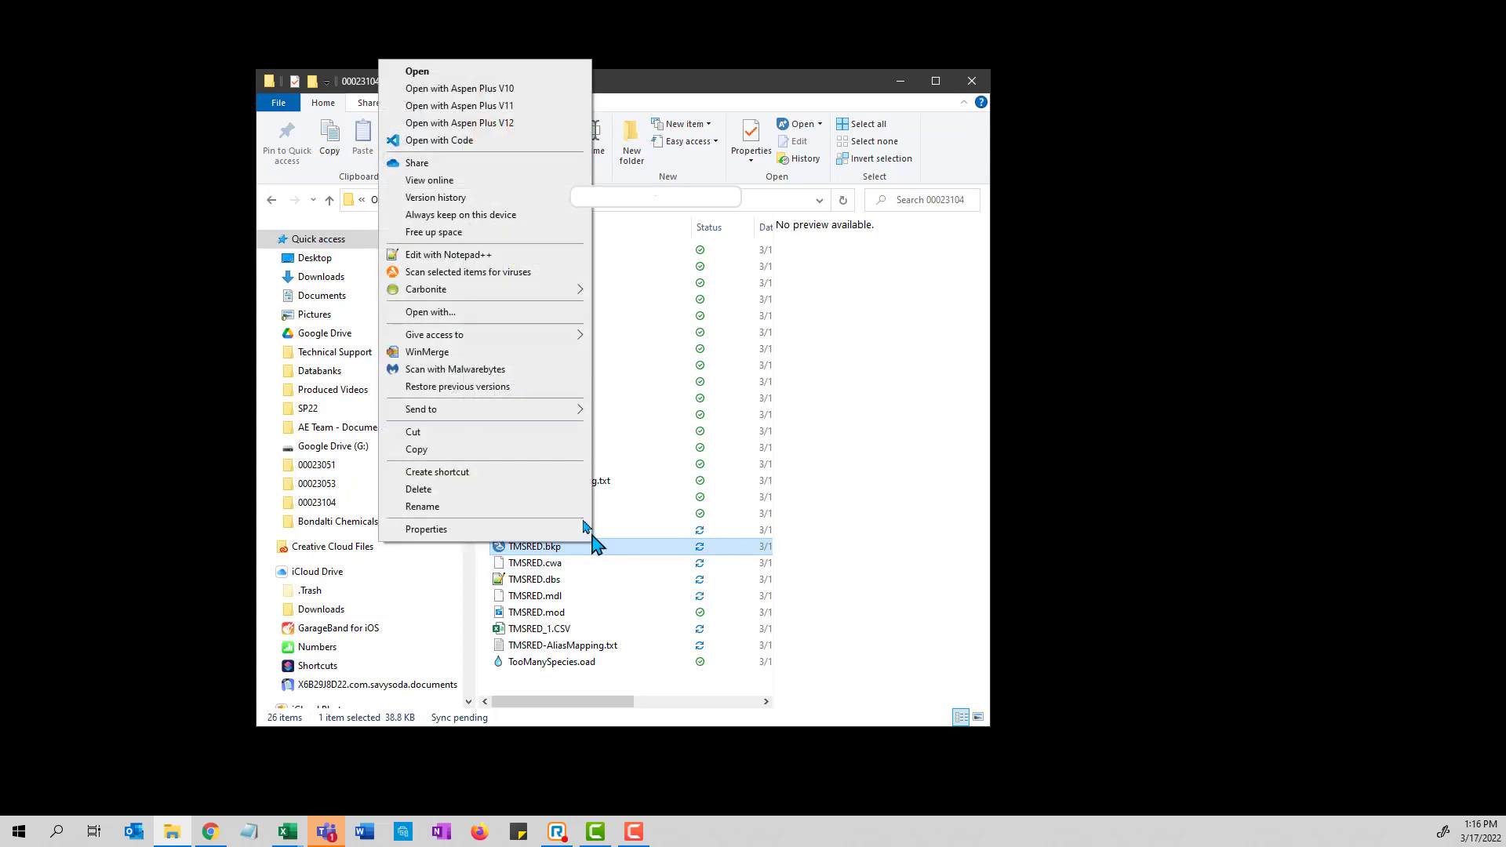
pyautogui.click(509, 124)
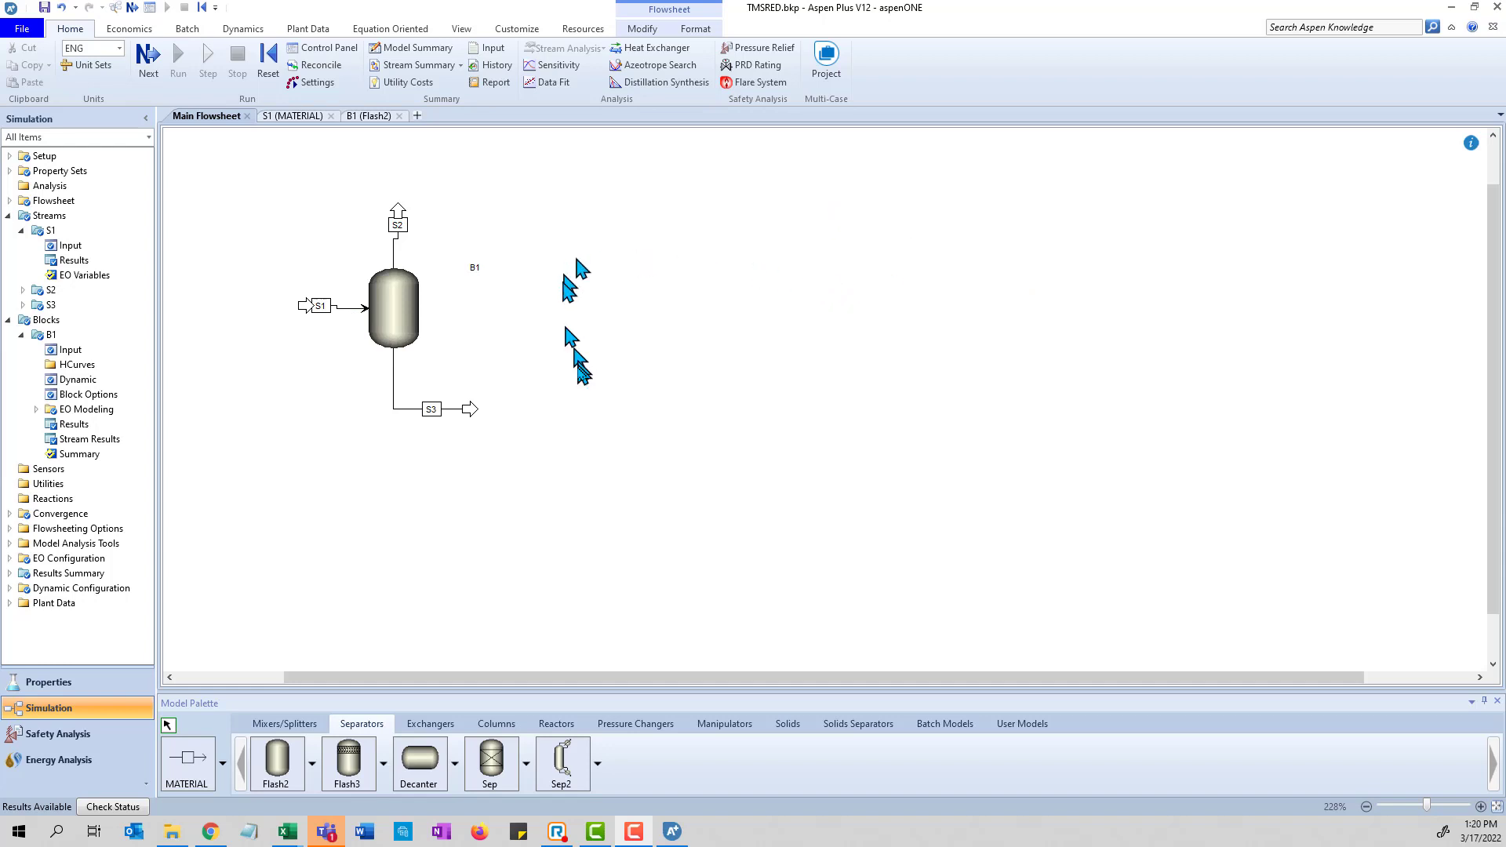
# Open the results of stream S1 and expand its mole fractions to examine the species from H2O through CL-
pyautogui.doubleClick(79, 259)
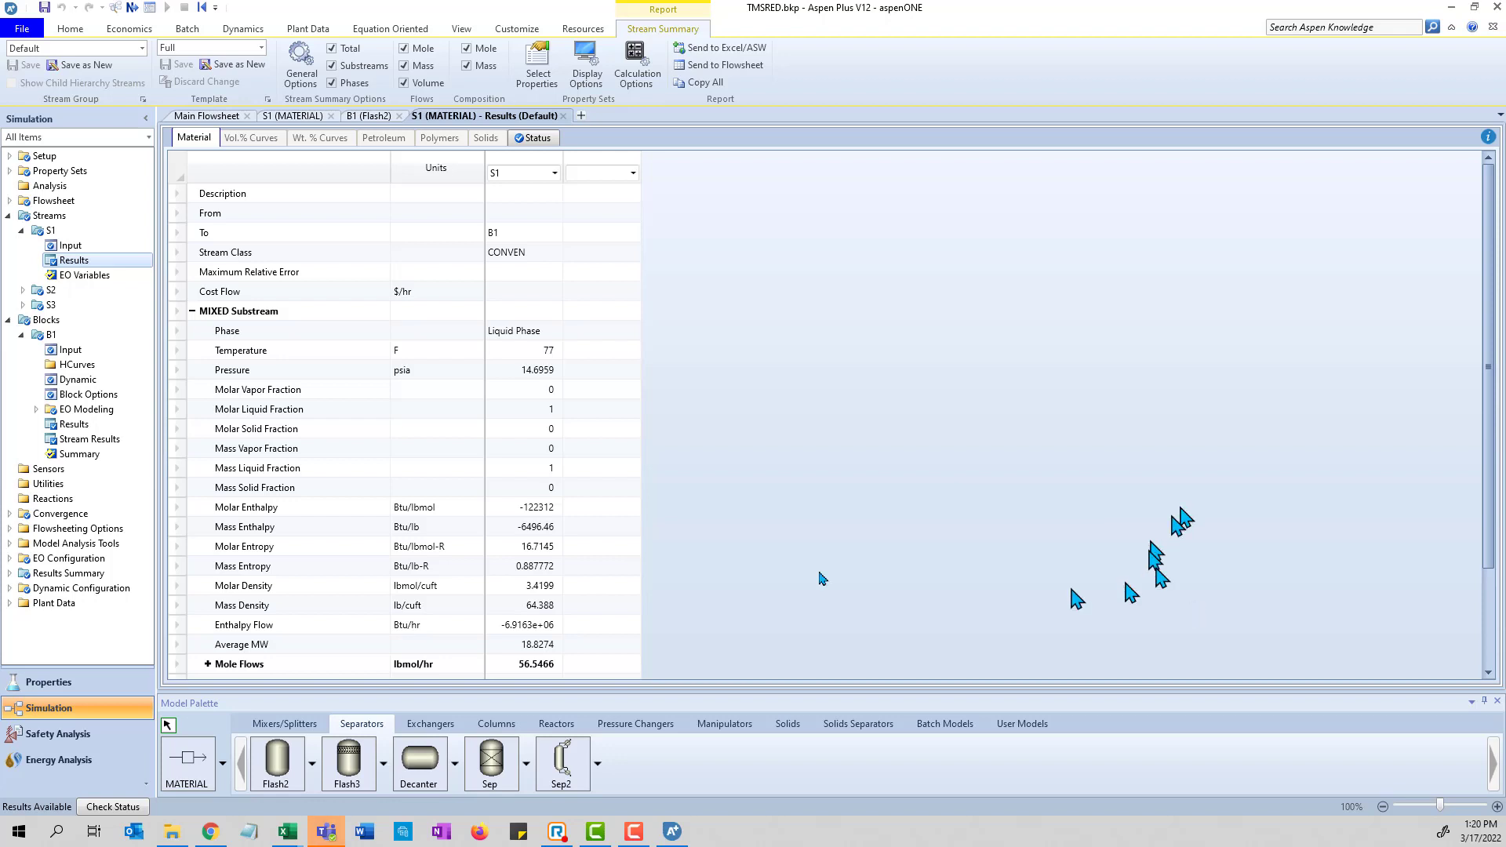
pyautogui.scroll(-2, 348, 537)
pyautogui.scroll(-2, 301, 629)
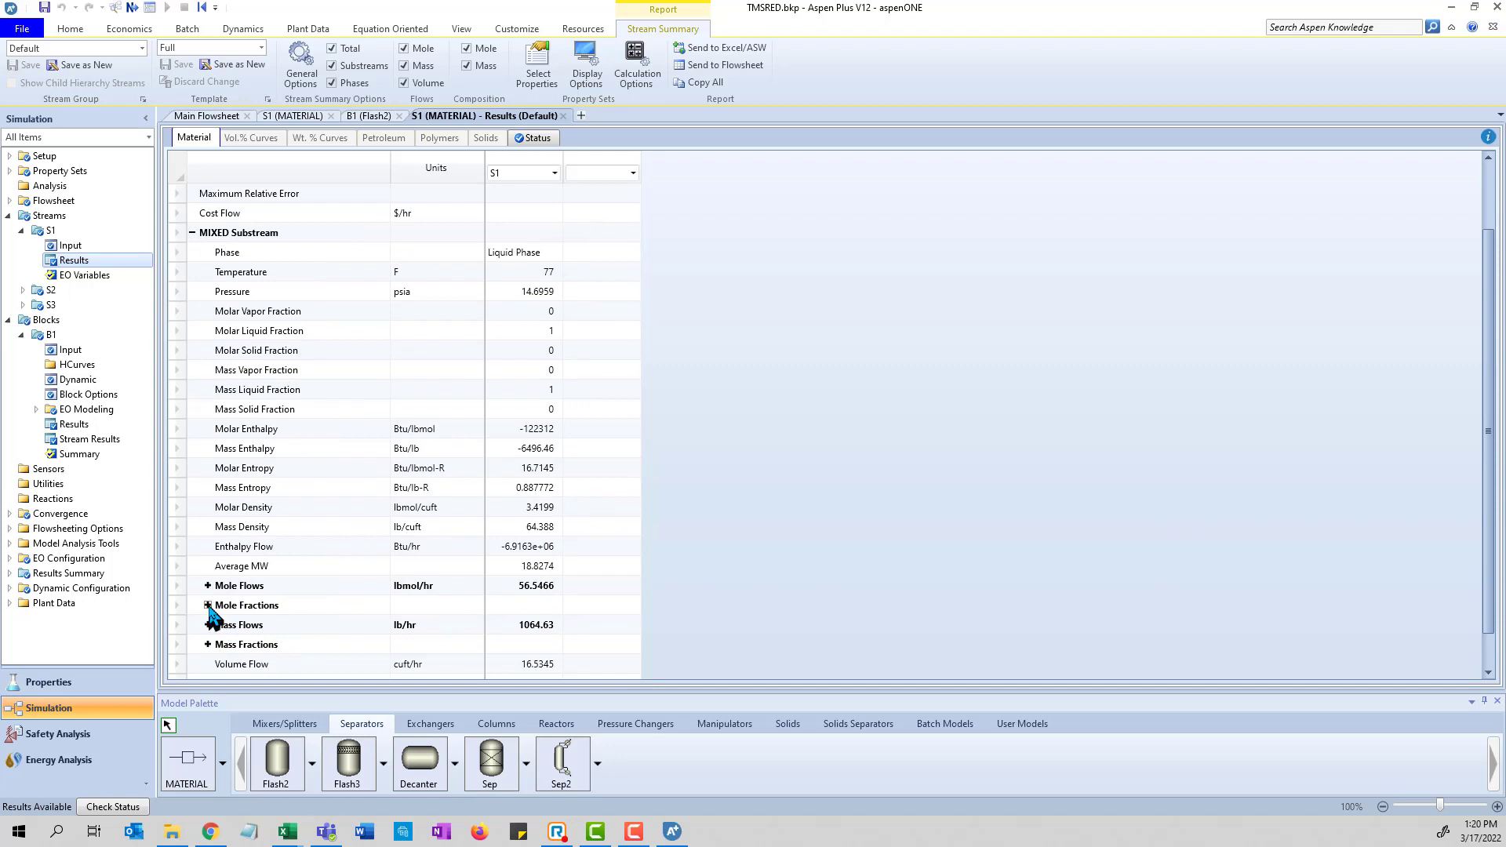
pyautogui.click(208, 604)
pyautogui.scroll(-10, 560, 496)
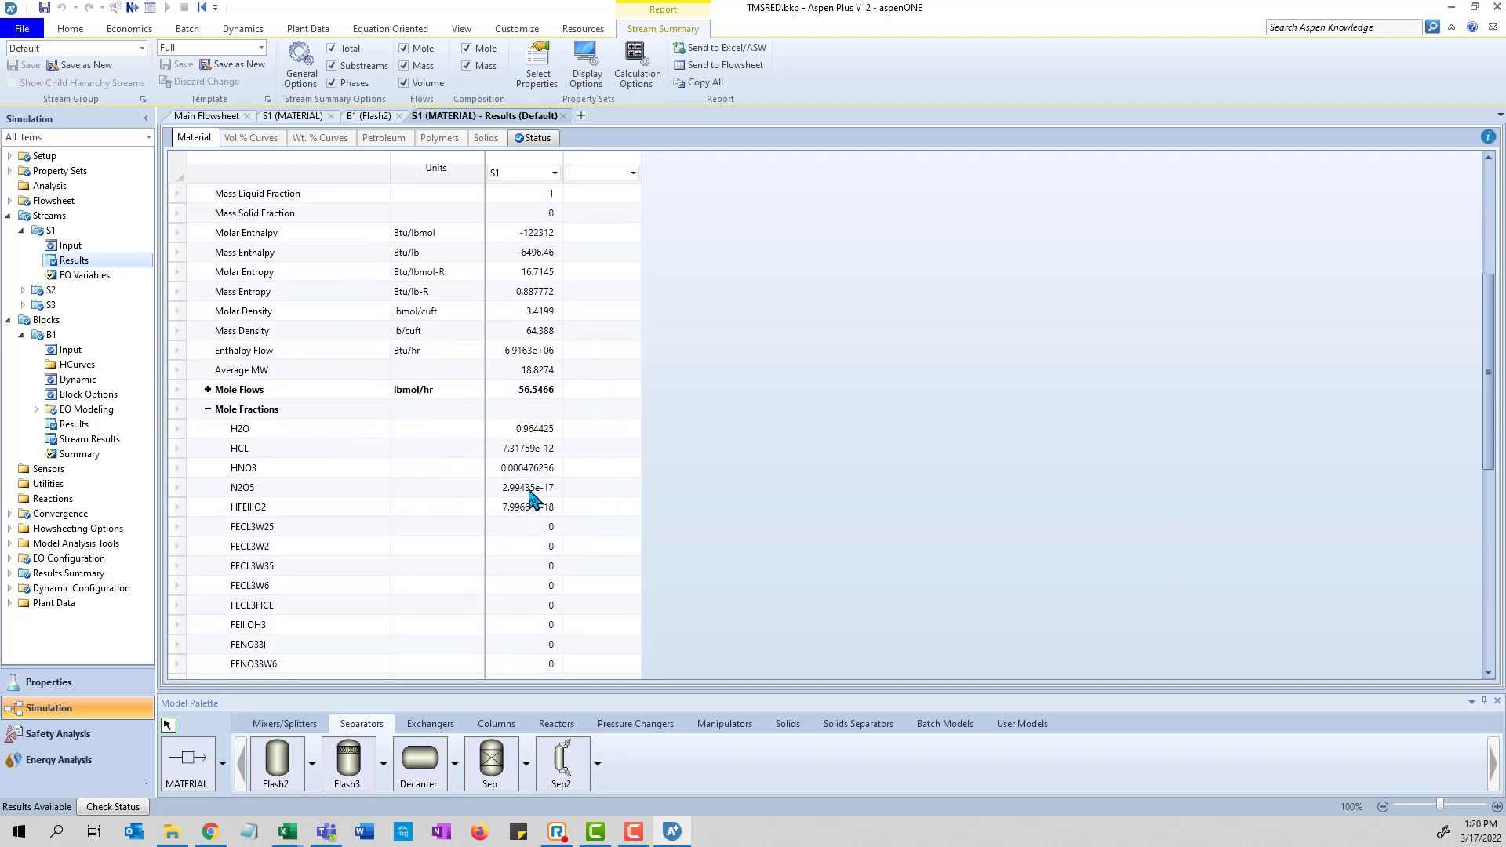
pyautogui.scroll(-10, 527, 470)
pyautogui.scroll(-3, 531, 475)
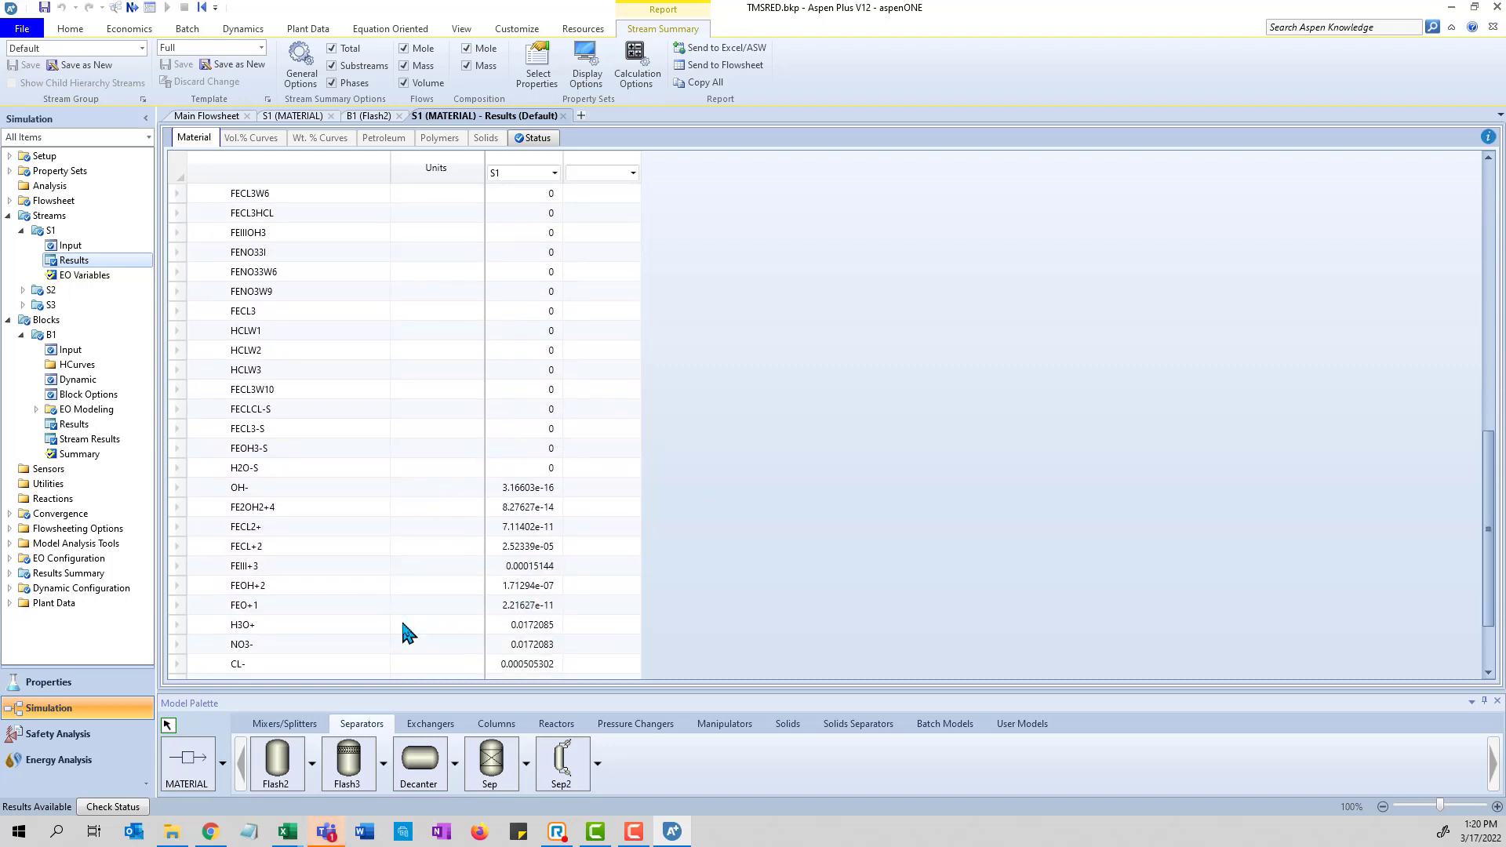
pyautogui.scroll(-1, 401, 618)
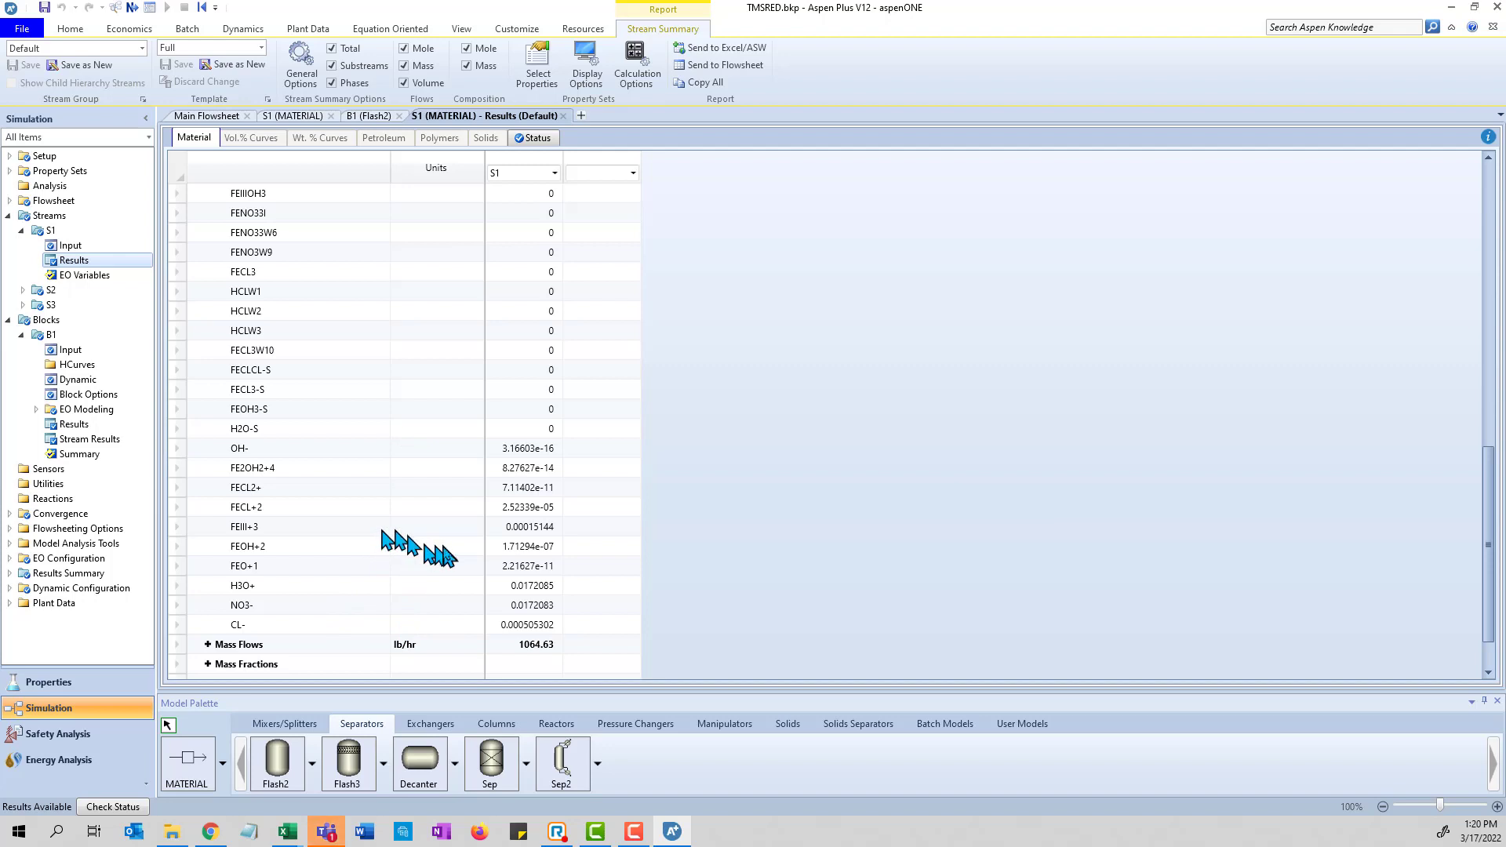
# Examine the S1 mole fractions for trace species, checking HFEIIIO2, N2O5, HNO3, HCL, OH- and FE2OH2+4
pyautogui.scroll(1, 564, 576)
pyautogui.scroll(5, 568, 578)
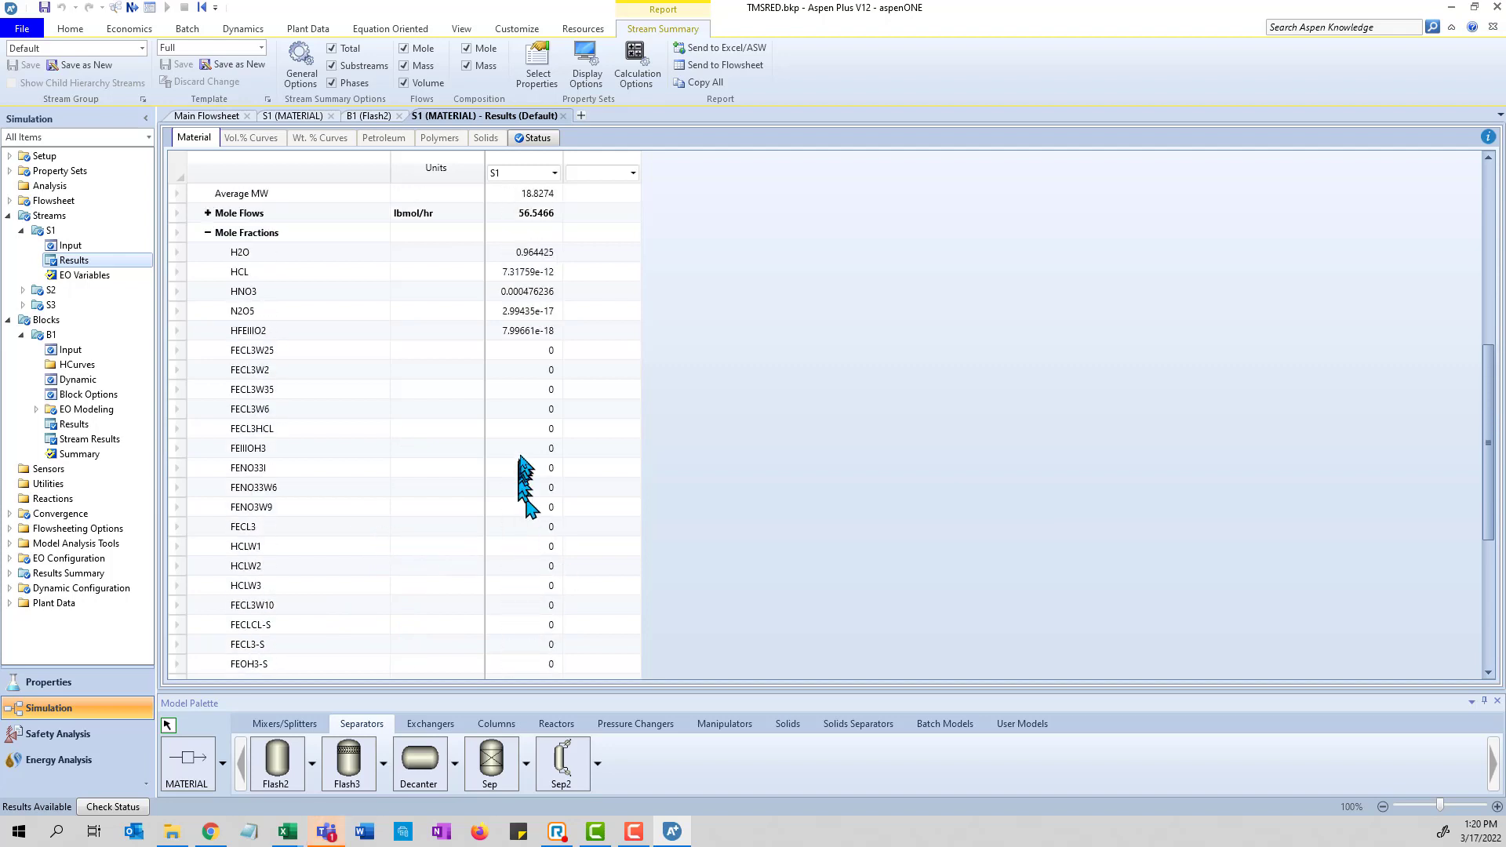
pyautogui.click(529, 334)
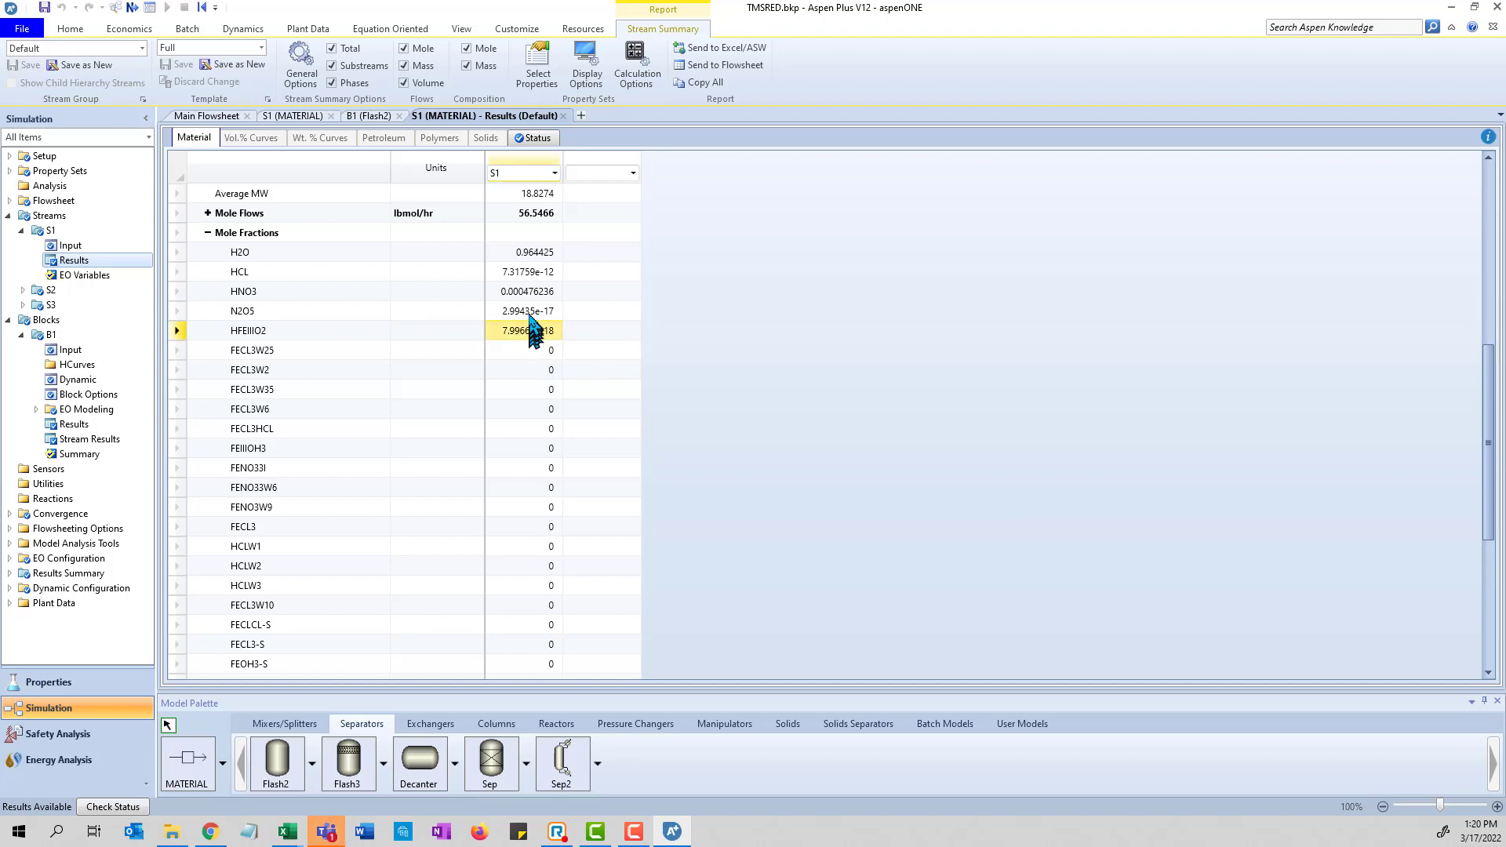
pyautogui.click(530, 315)
pyautogui.click(533, 297)
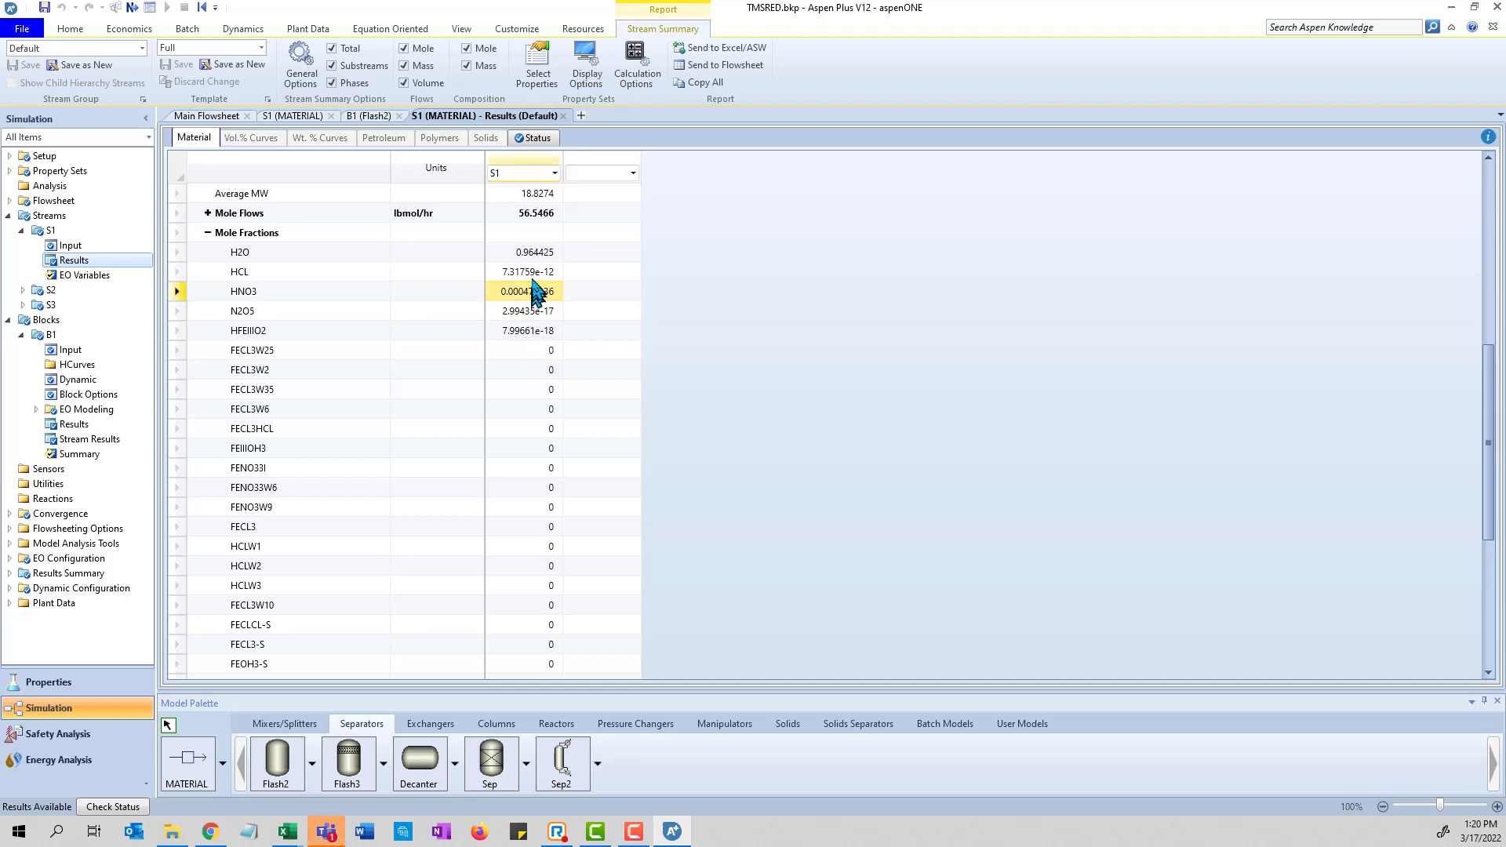
pyautogui.click(532, 273)
pyautogui.scroll(-1, 534, 468)
pyautogui.scroll(-1, 530, 467)
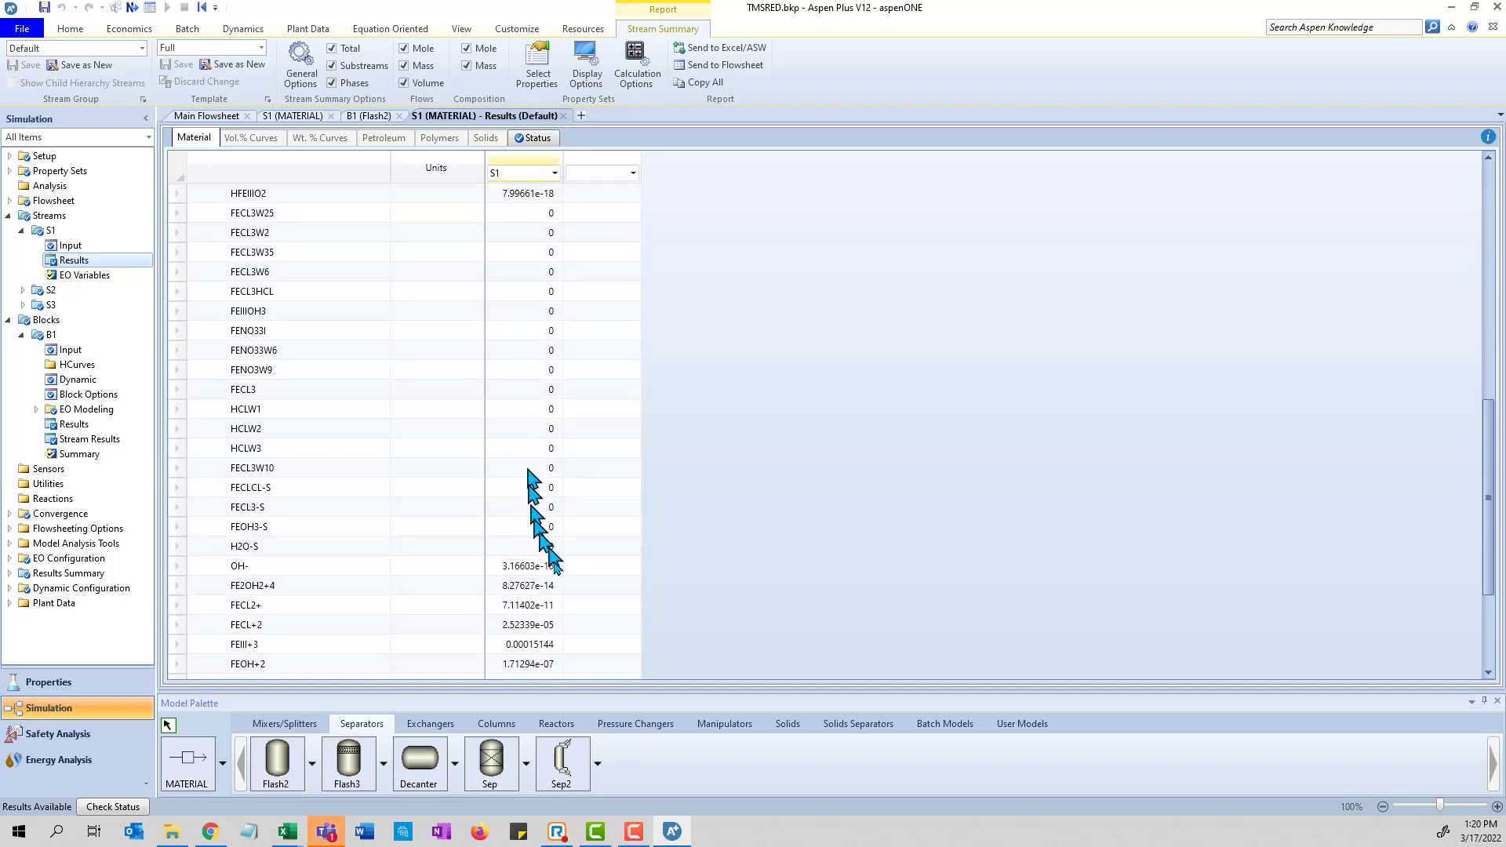
pyautogui.click(521, 566)
pyautogui.click(517, 585)
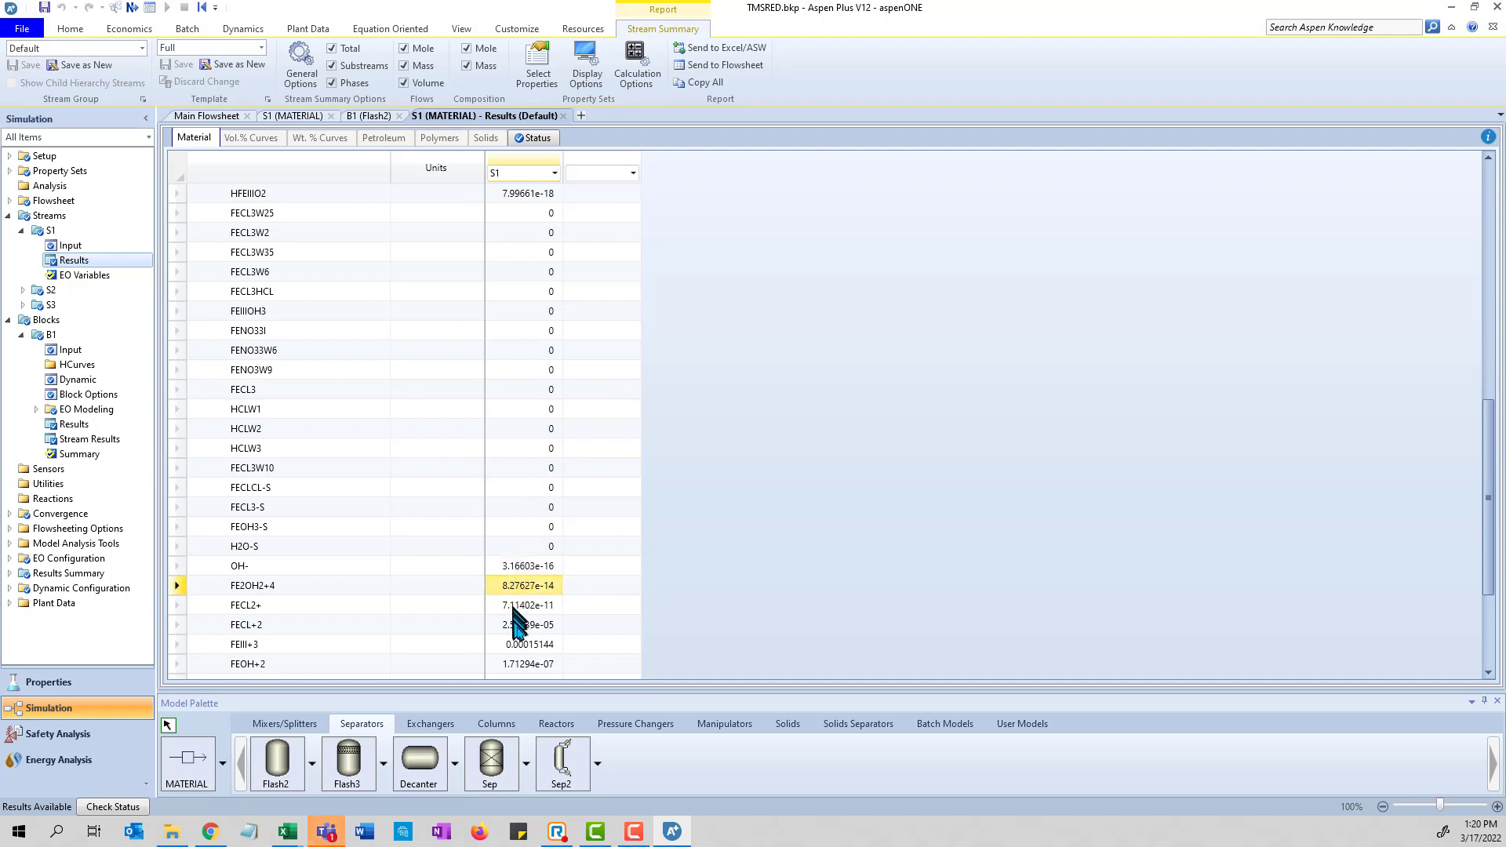
pyautogui.scroll(-3, 364, 583)
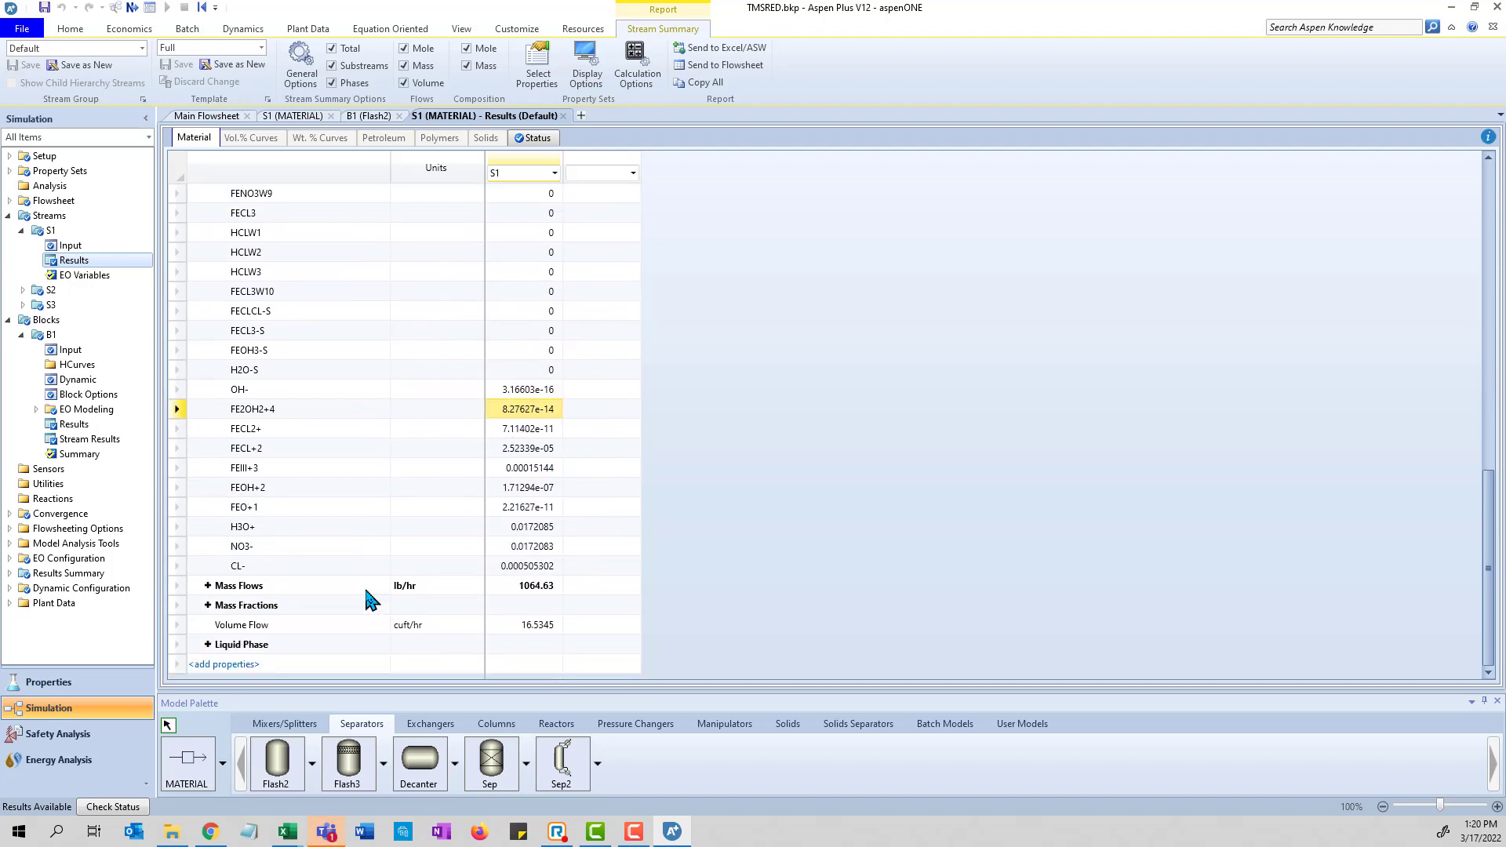
# Review the whole S1 mole fraction list again for species that could be removed, singling out FE2OH2+4
pyautogui.scroll(1, 403, 586)
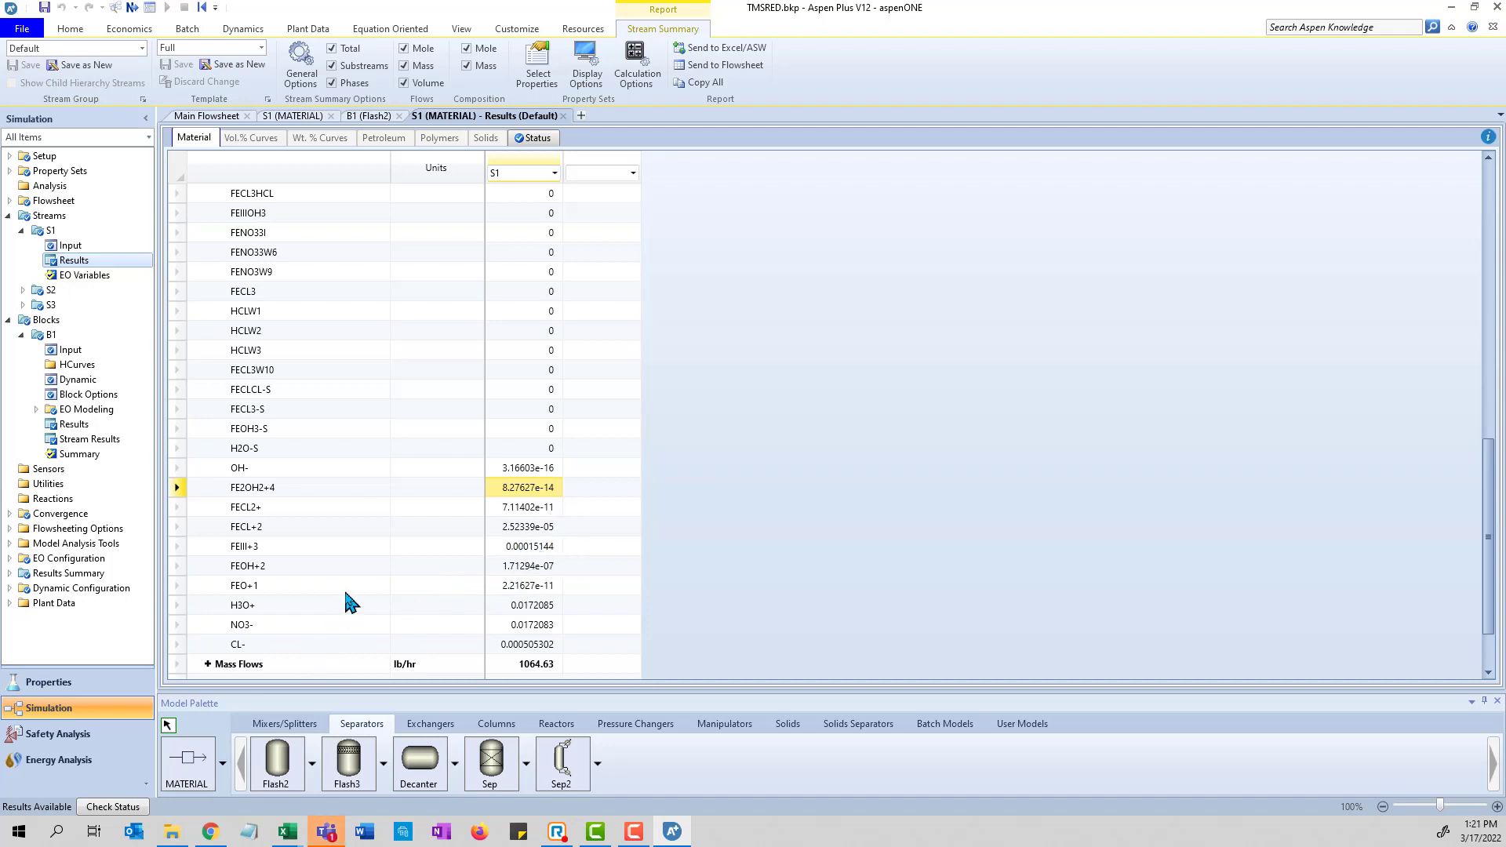
pyautogui.scroll(3, 345, 602)
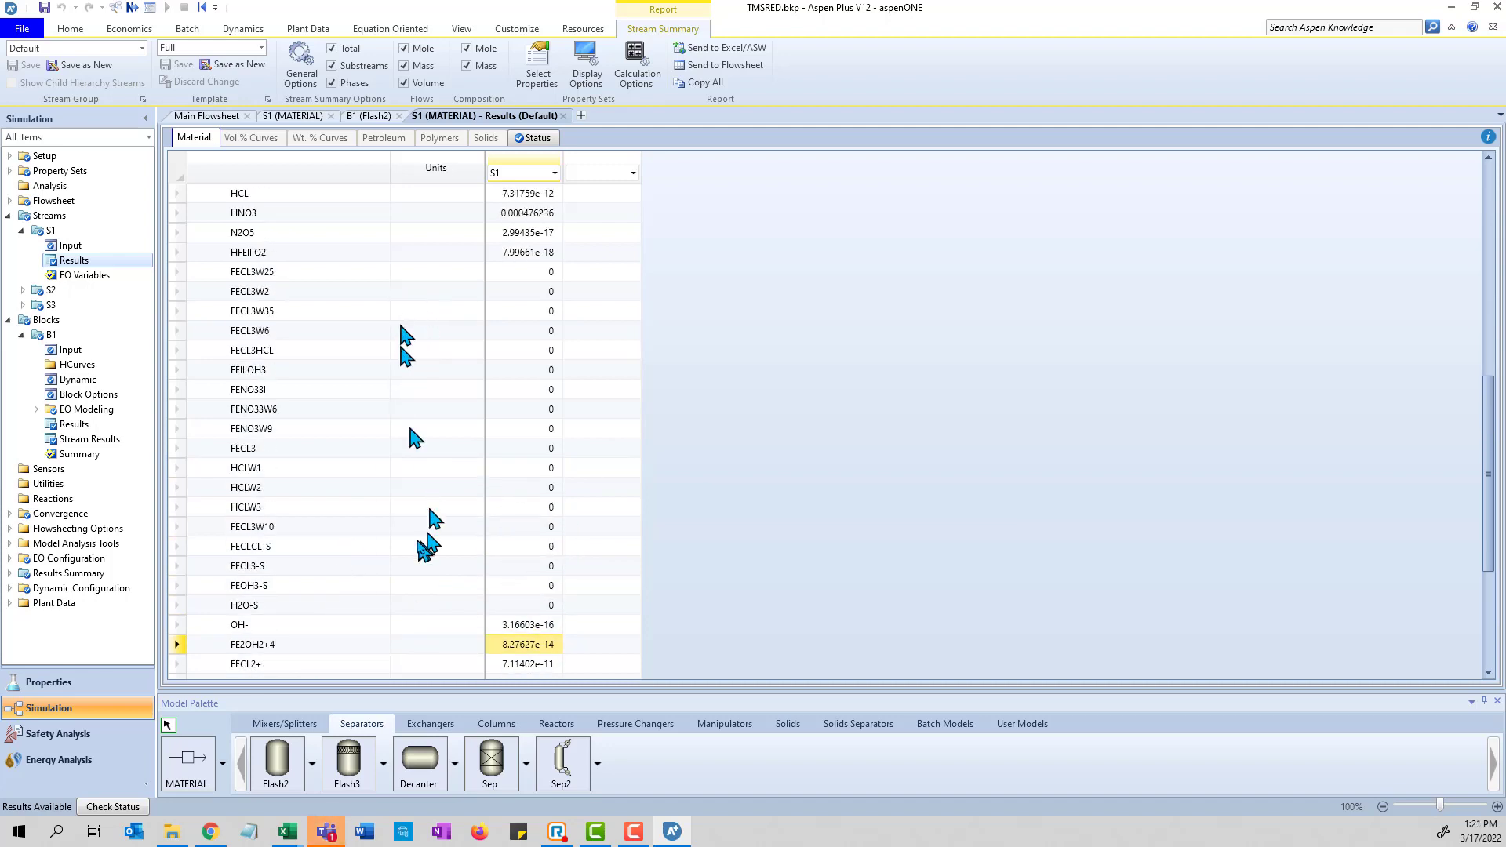
pyautogui.scroll(2, 474, 639)
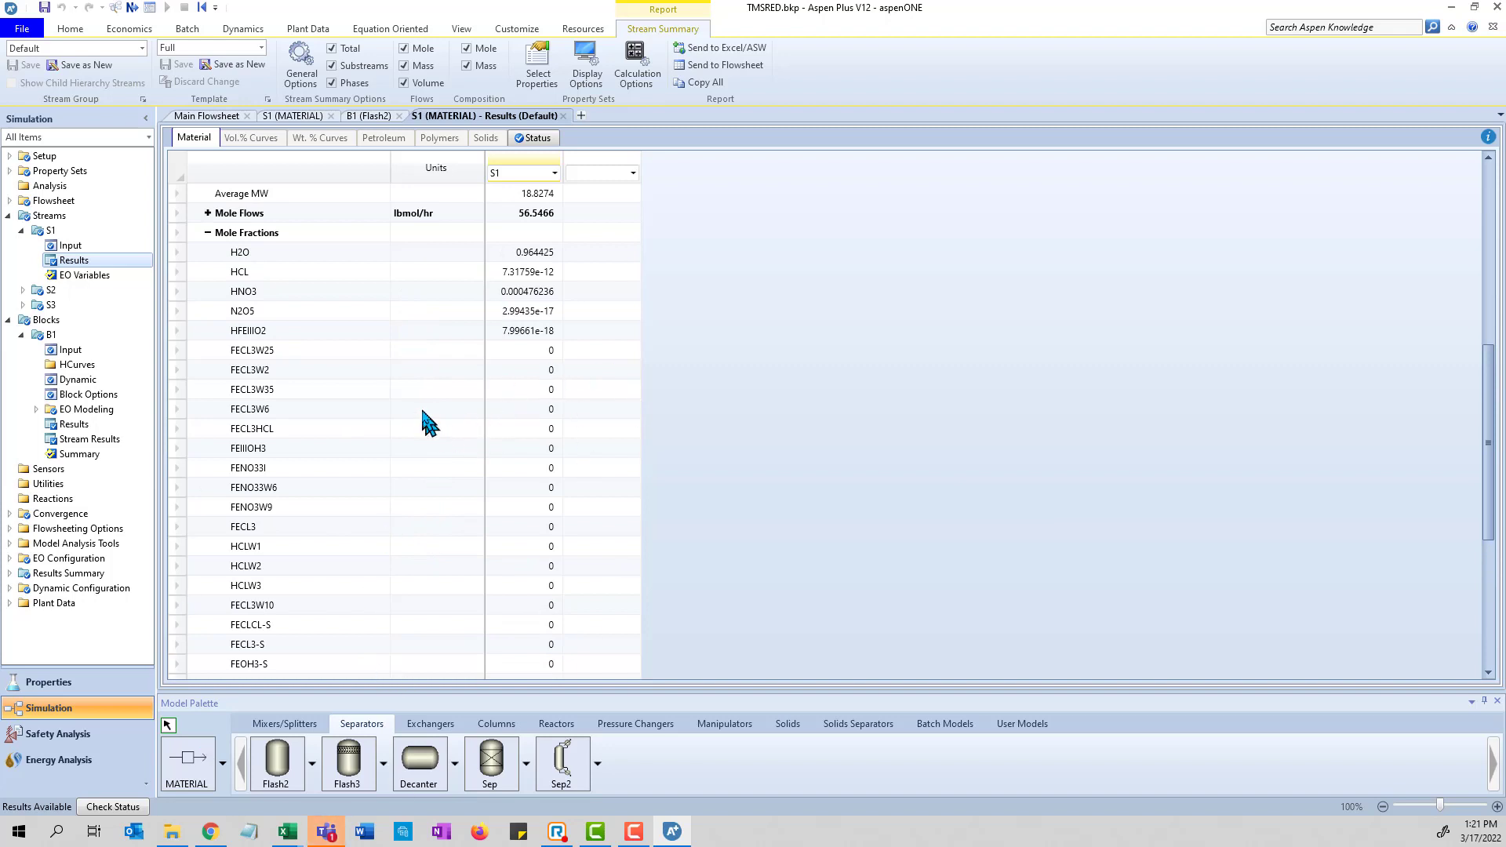
pyautogui.scroll(-2, 422, 411)
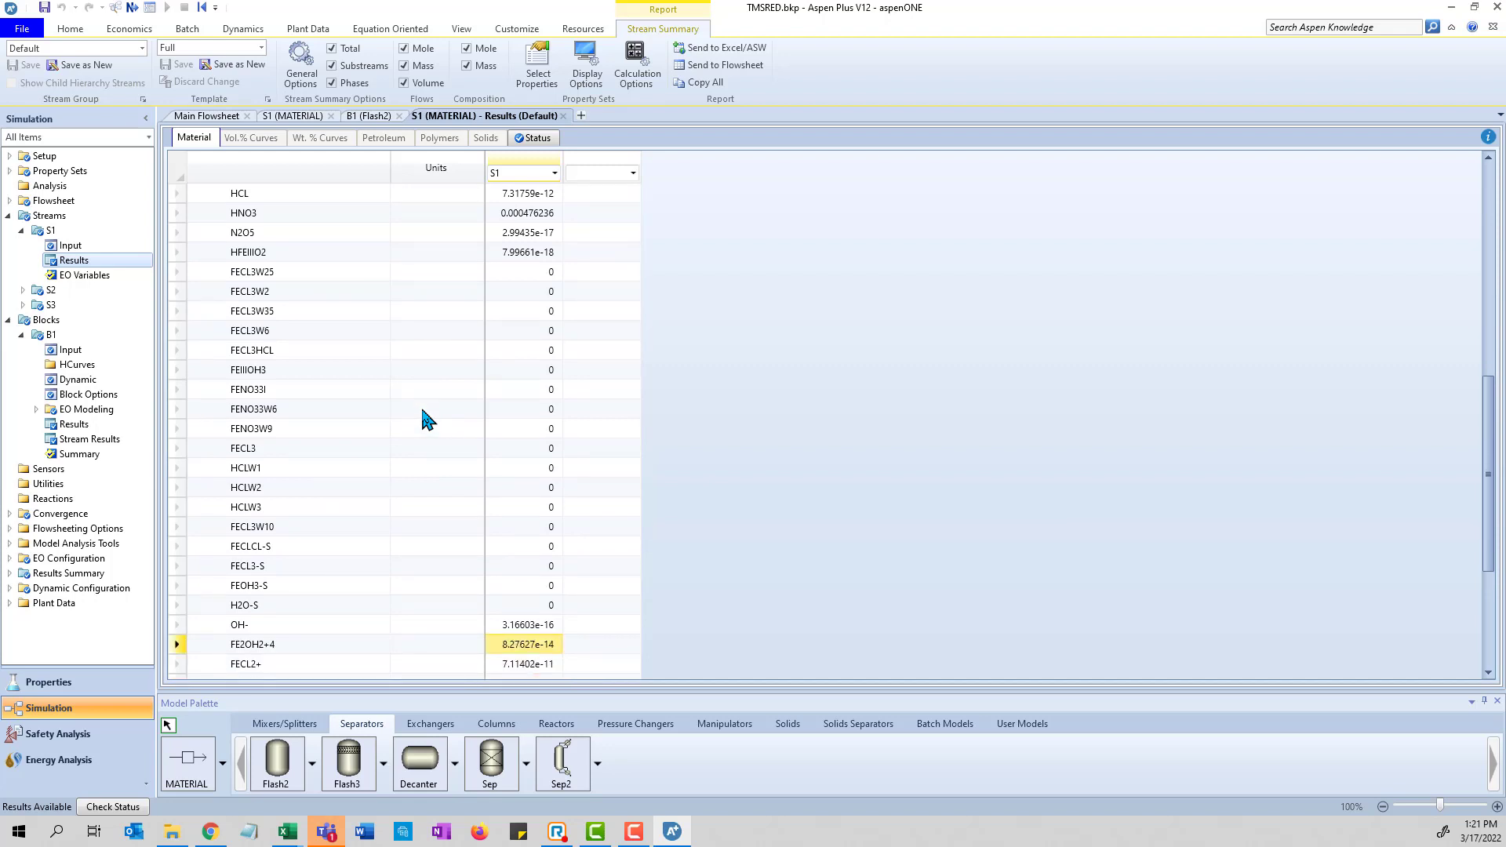
pyautogui.scroll(-3, 422, 423)
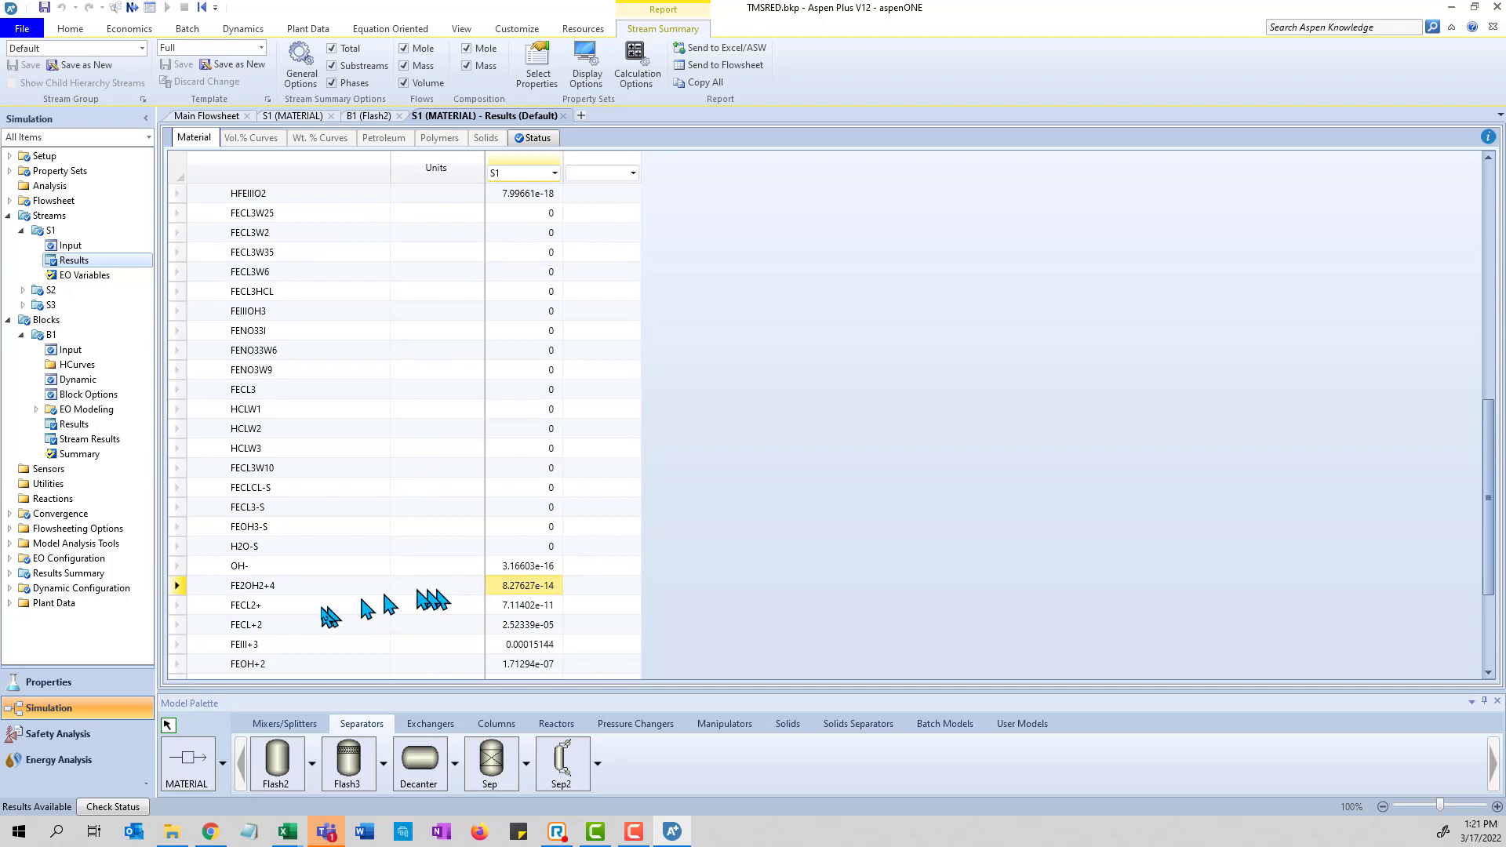
pyautogui.click(335, 587)
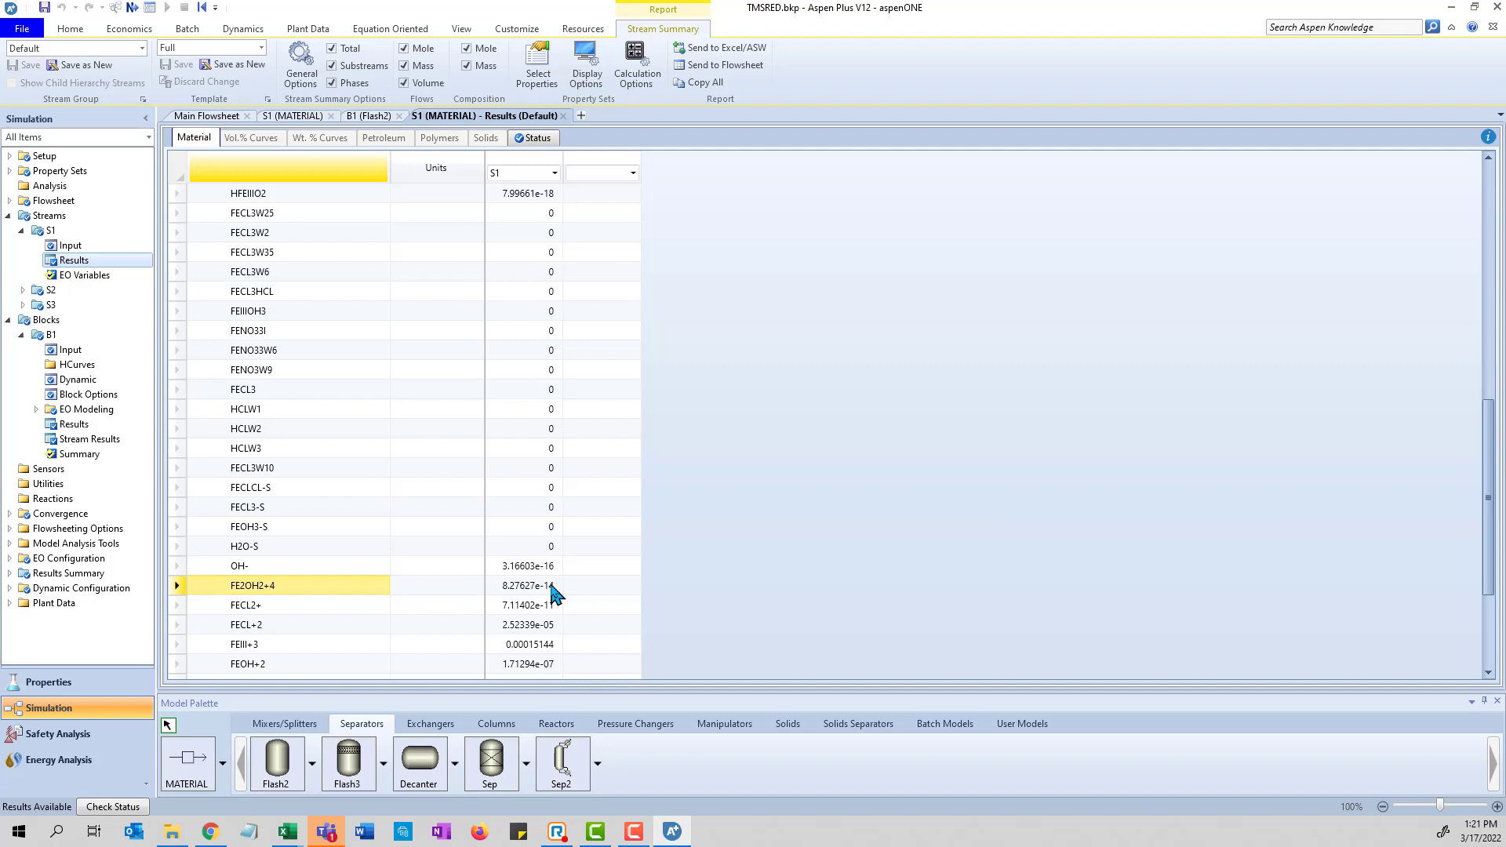
pyautogui.scroll(-7, 470, 580)
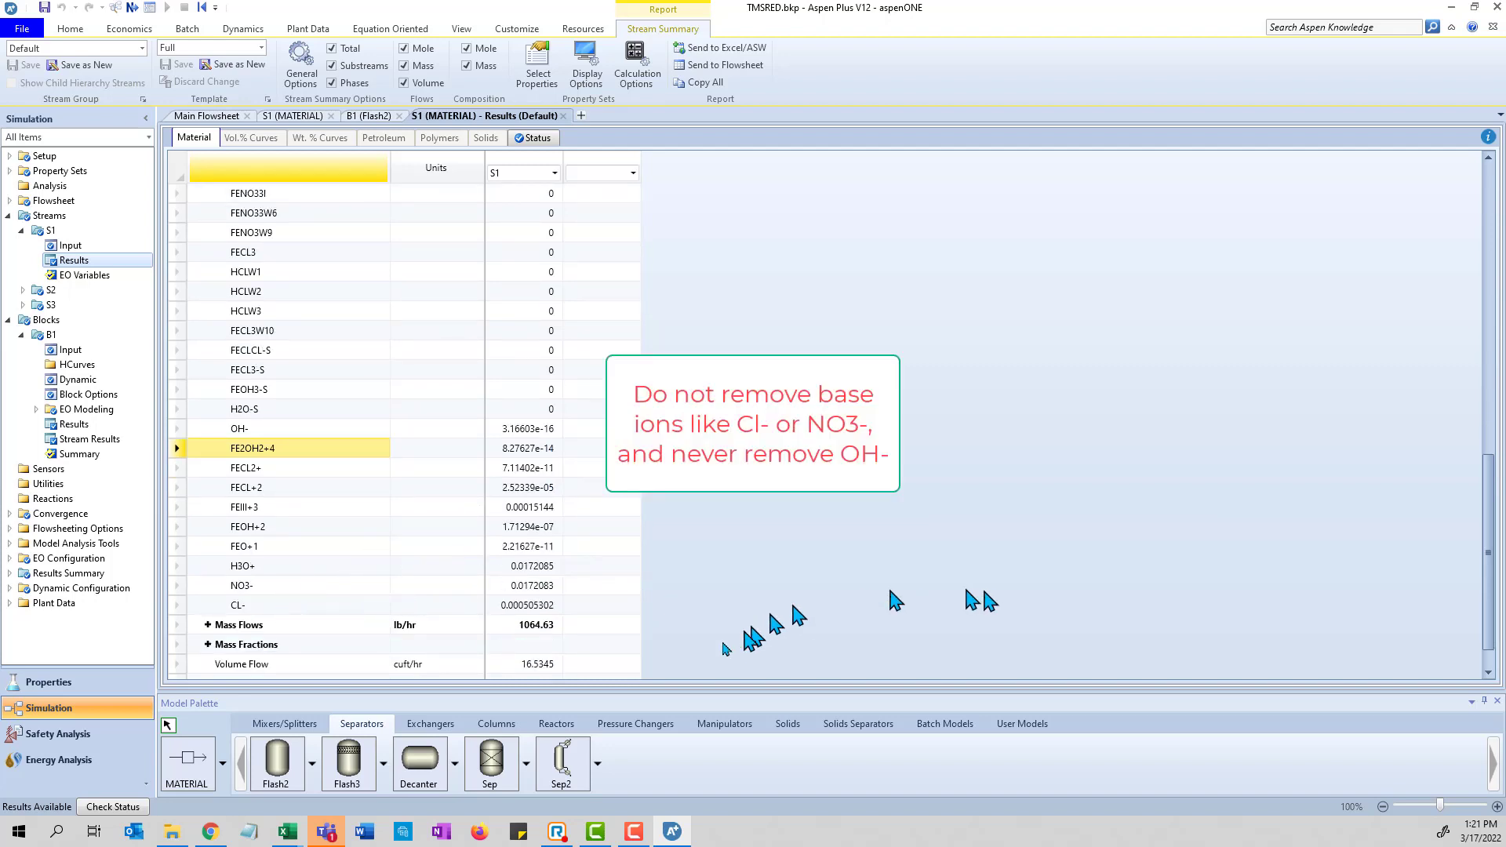
# Check the base ions CL-, NO3- and OH- in the S1 mole fractions as species to keep in the model
pyautogui.click(368, 608)
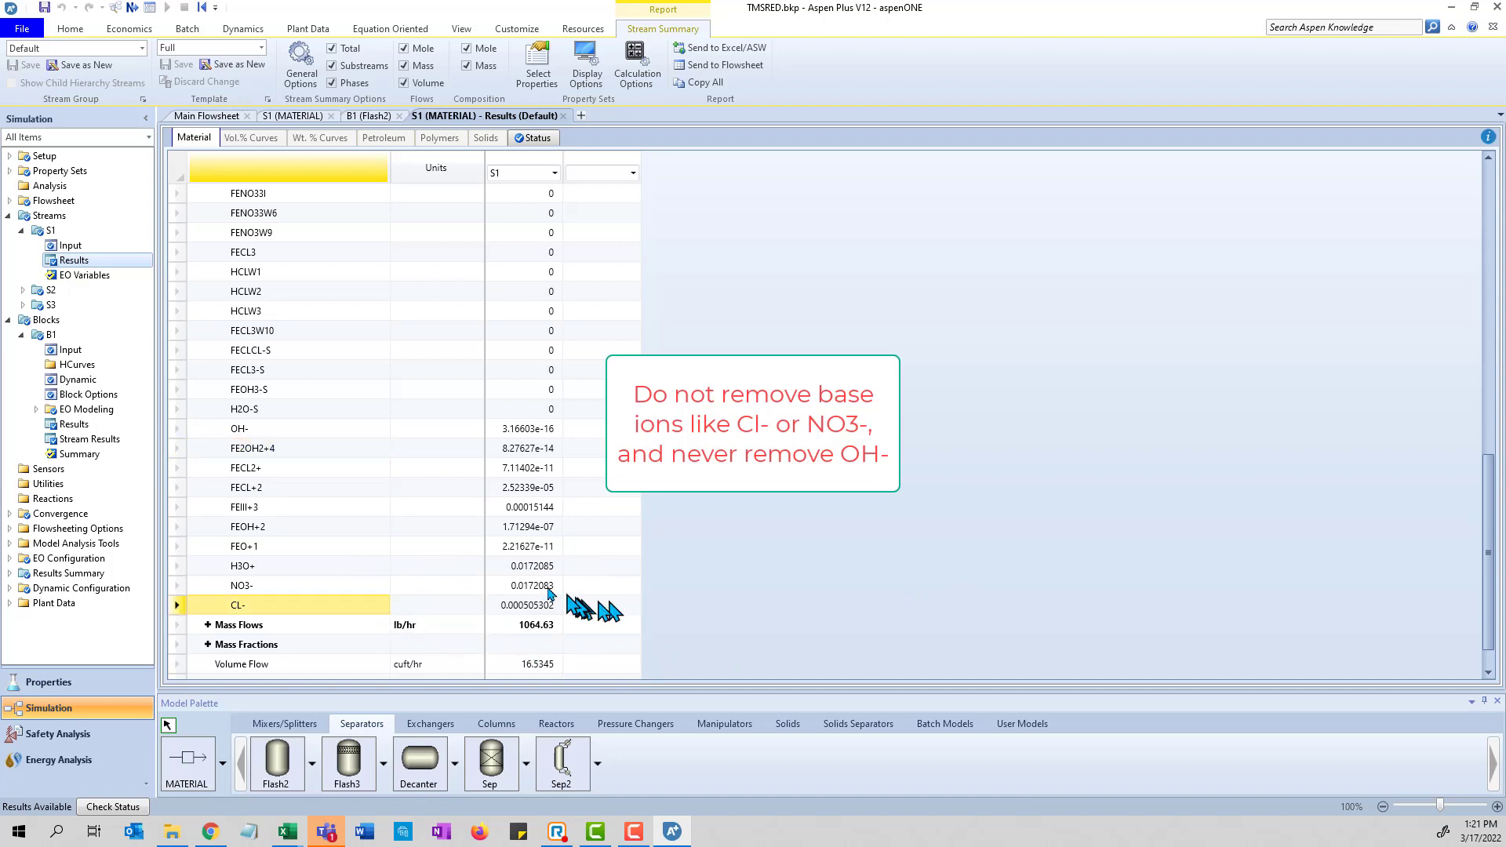
pyautogui.click(361, 579)
pyautogui.scroll(3, 363, 575)
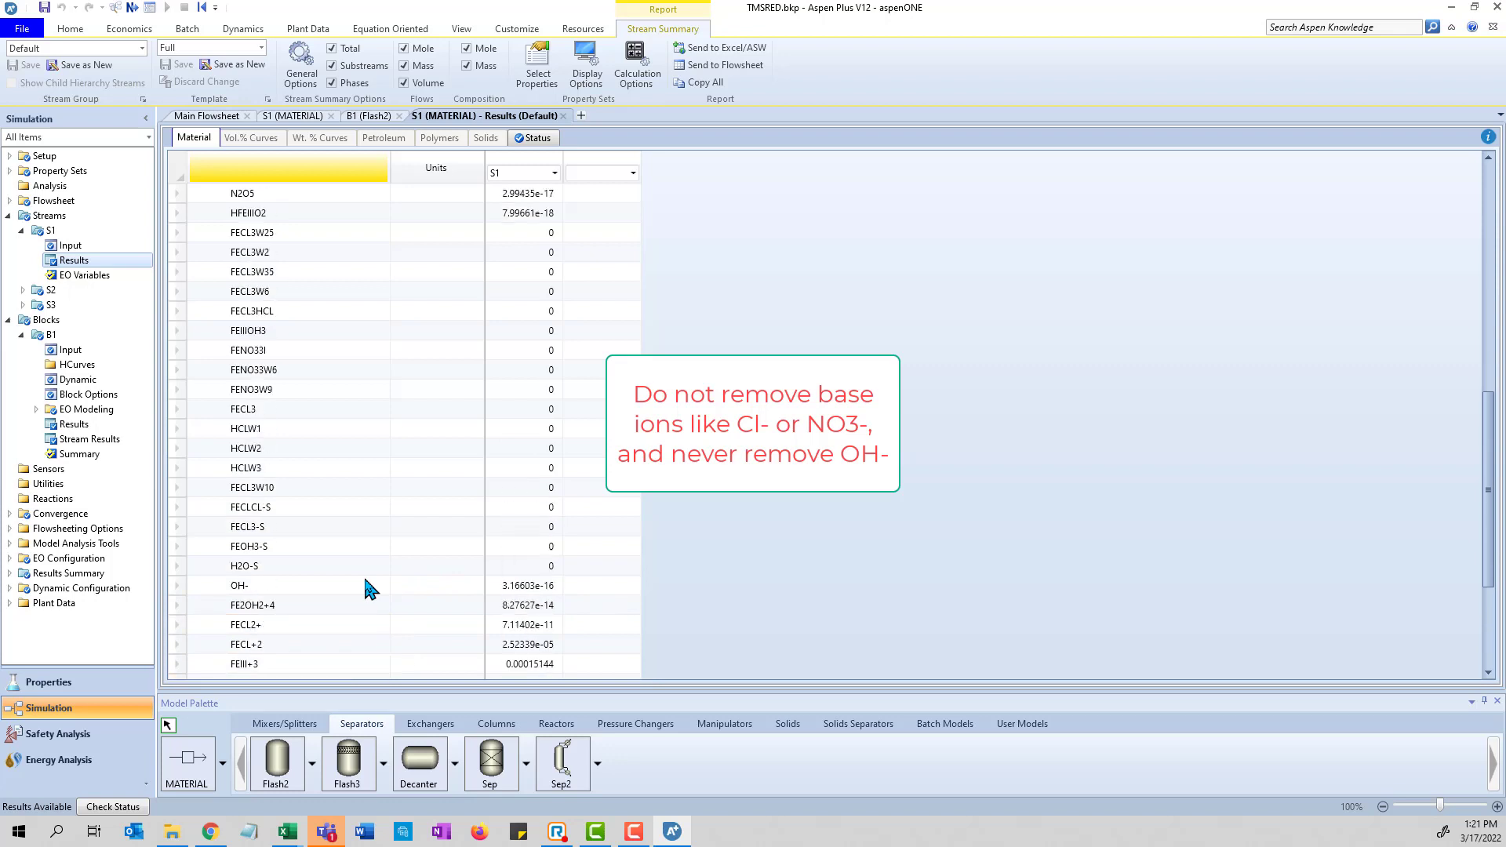
pyautogui.scroll(2, 369, 589)
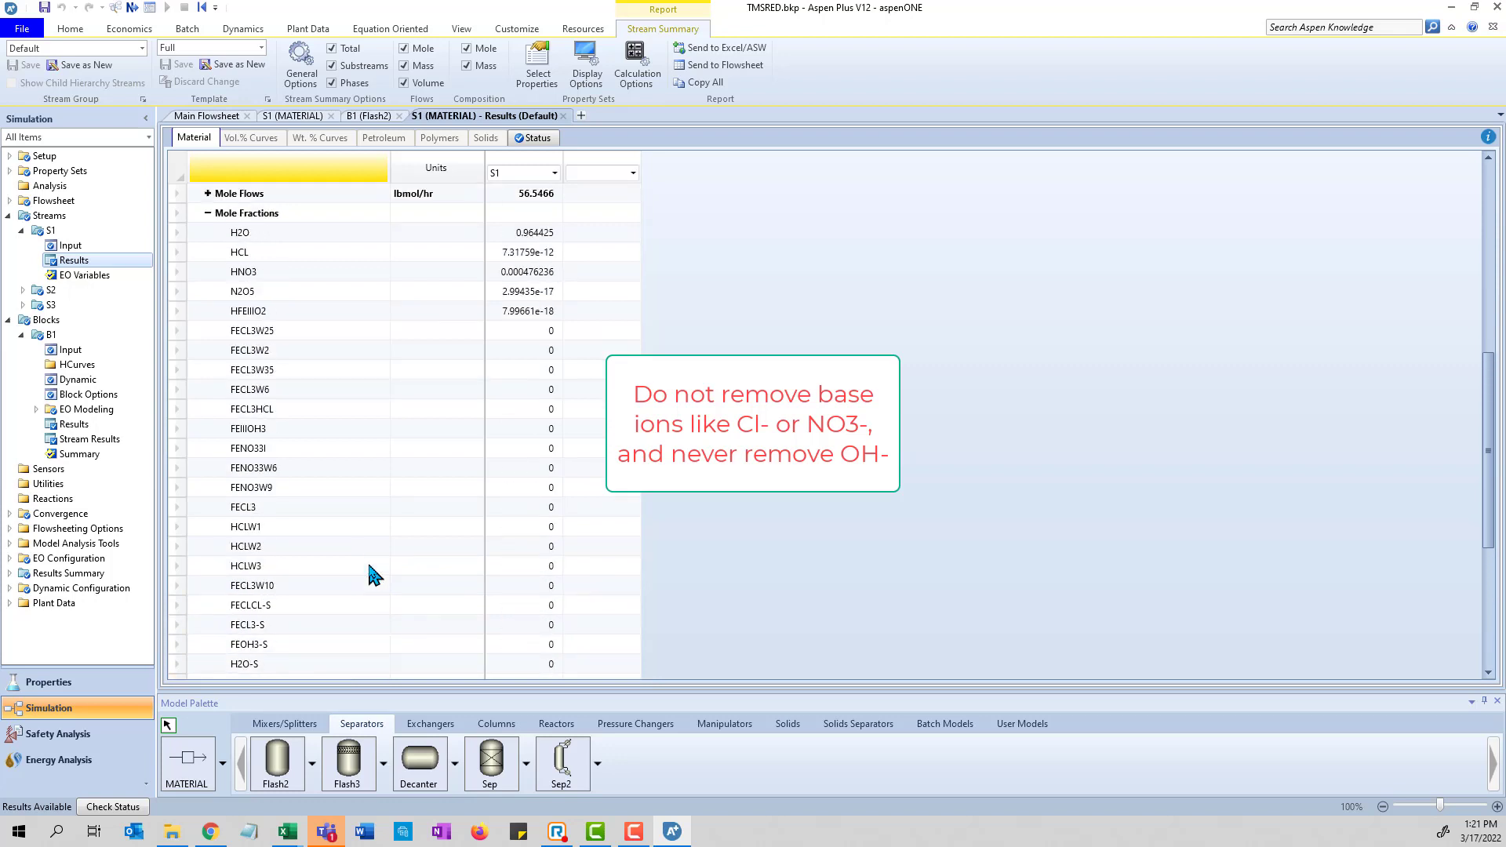
pyautogui.scroll(-2, 370, 566)
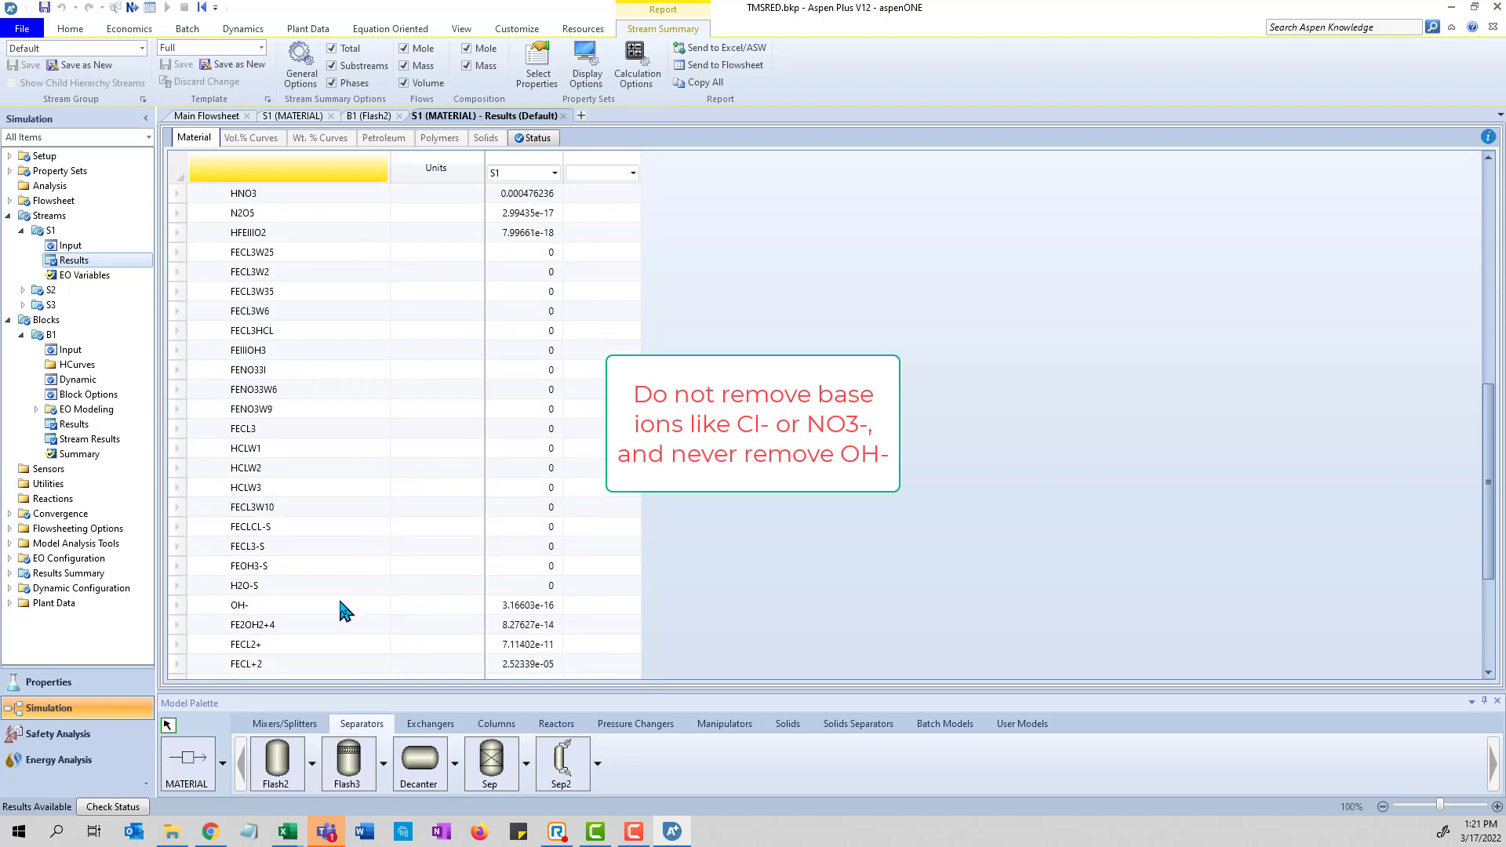
pyautogui.click(340, 602)
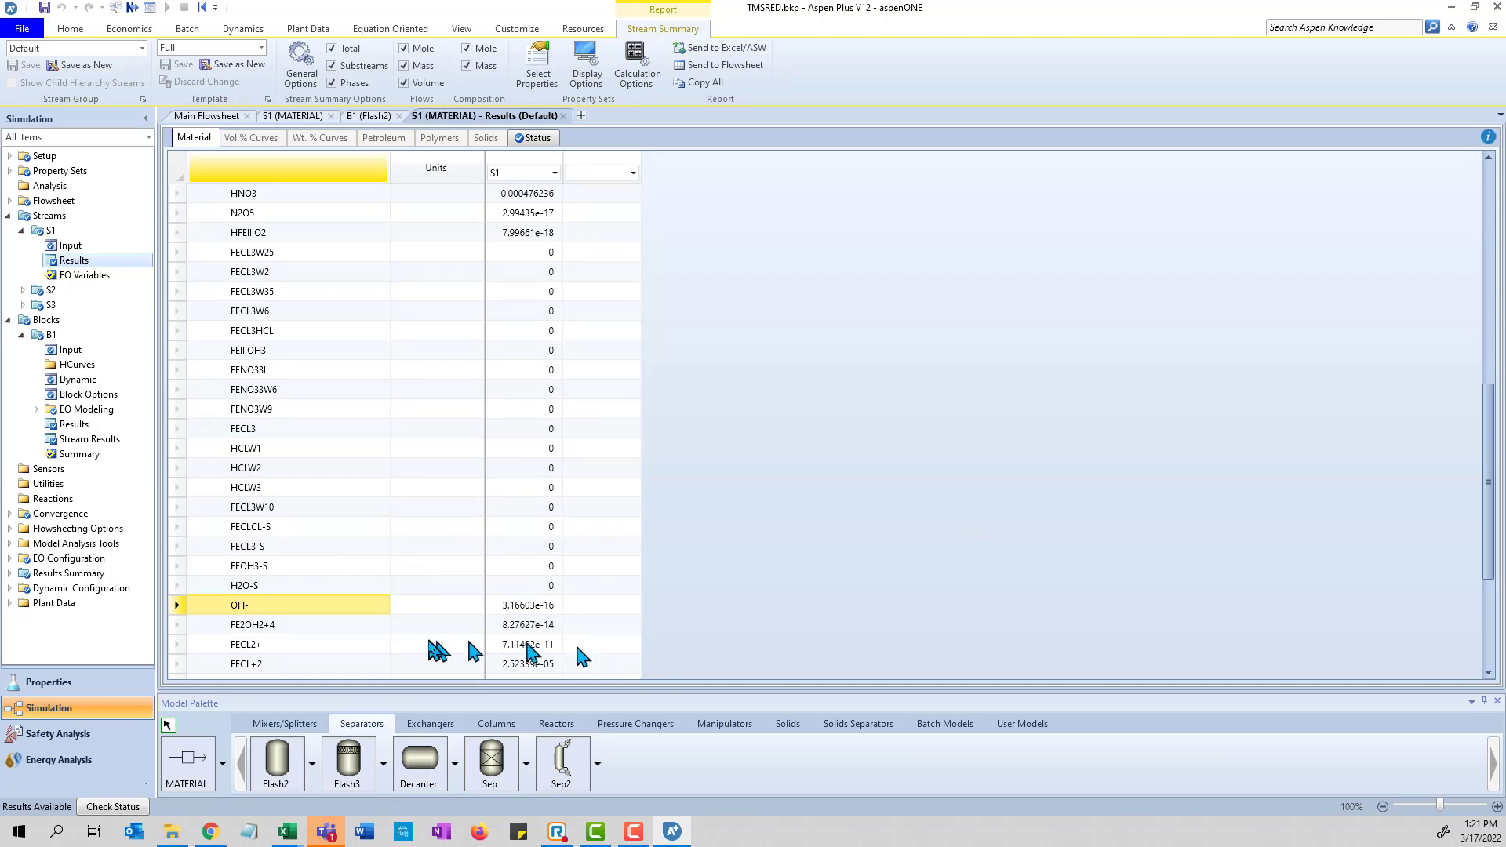
# Compare the iron complexes FEOH+2 and FE2OH2+4 with the NO3- base ion, then review the S1 list back to its first mole fractions
pyautogui.scroll(-3, 382, 604)
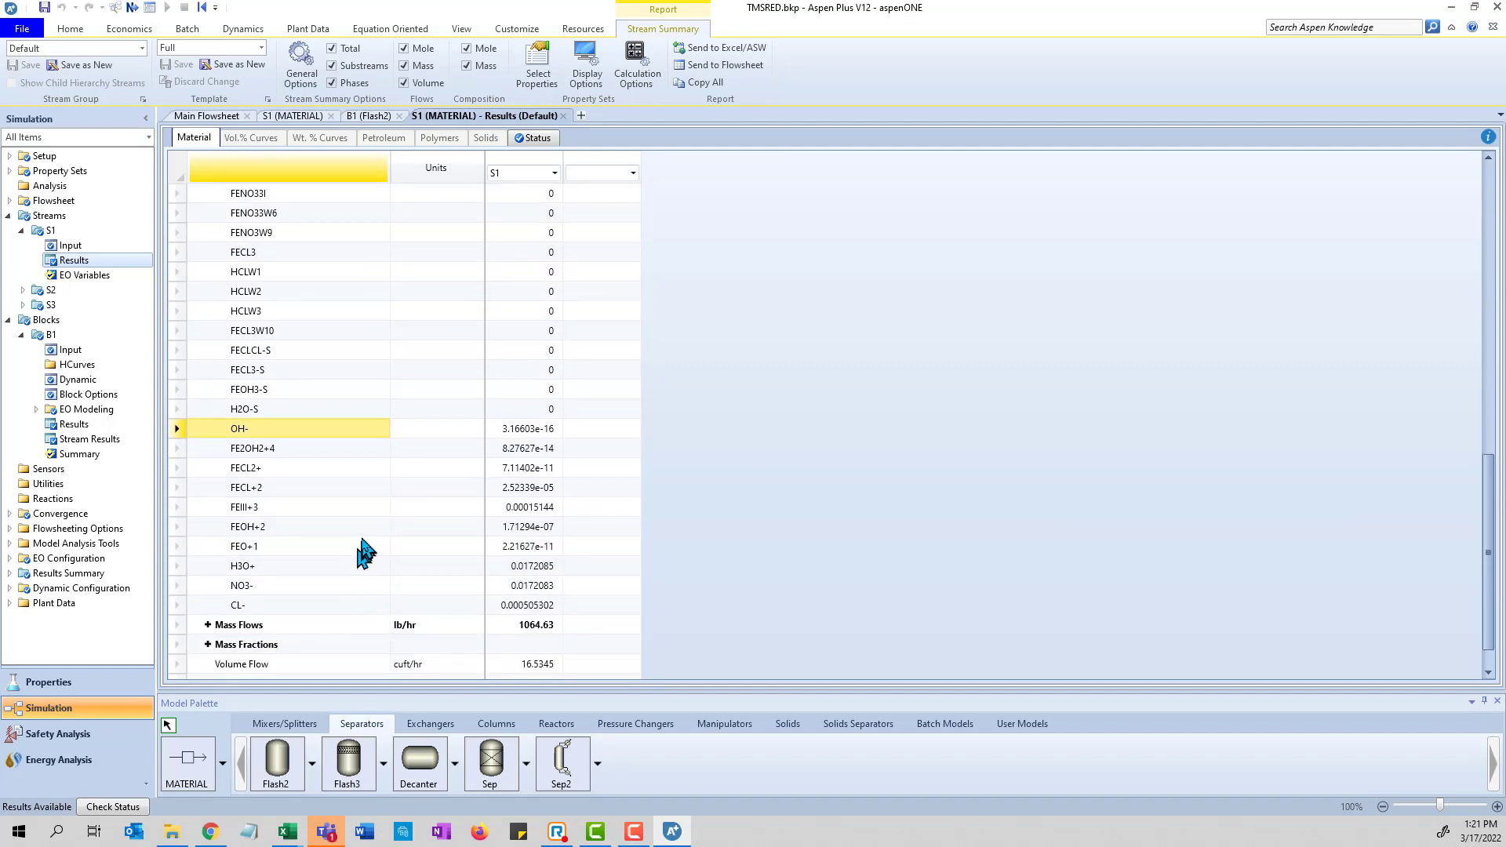
pyautogui.click(346, 531)
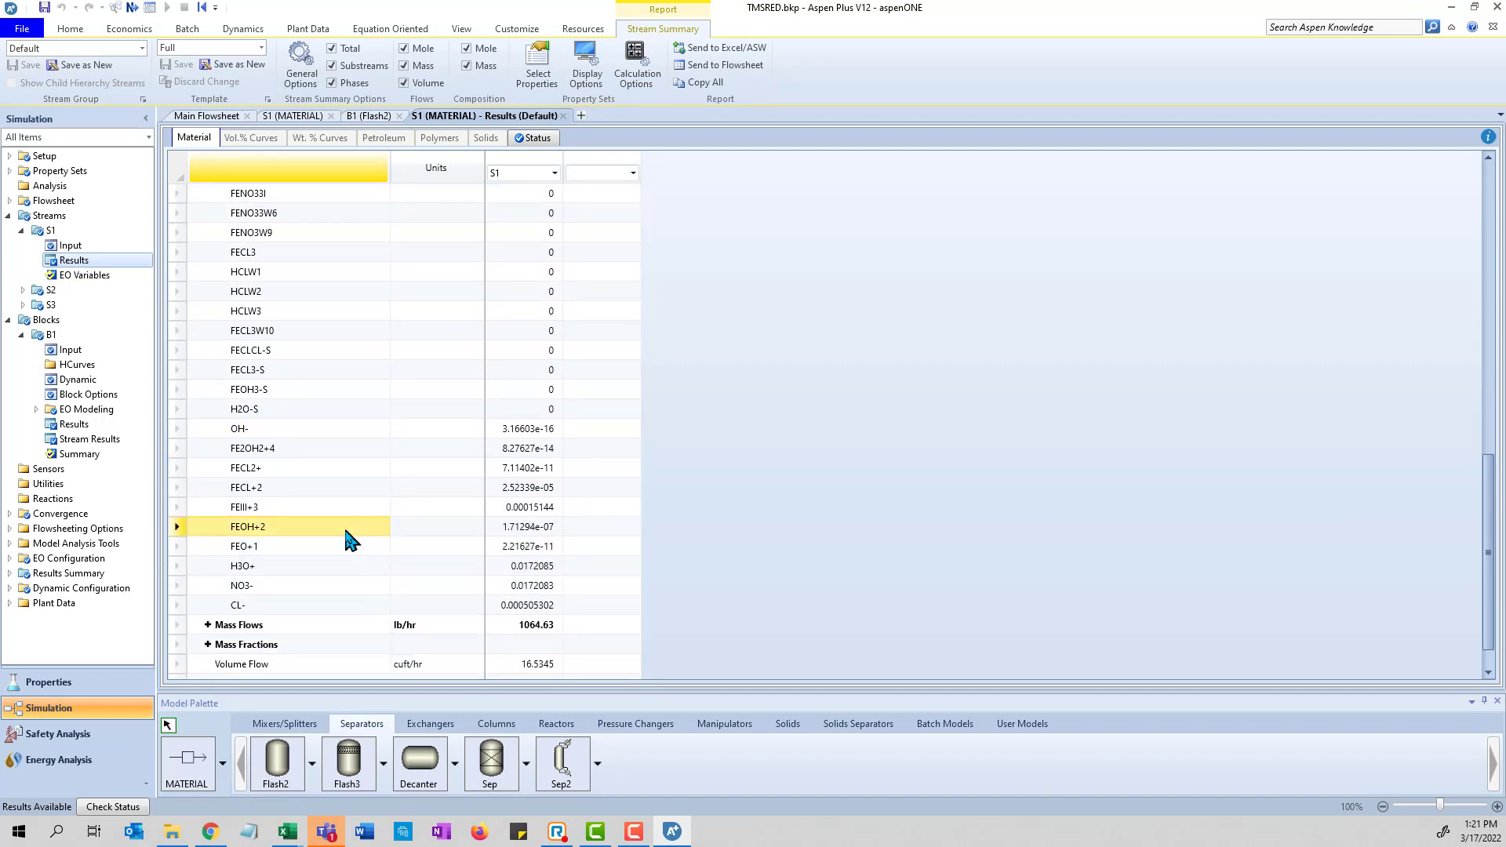
pyautogui.click(353, 448)
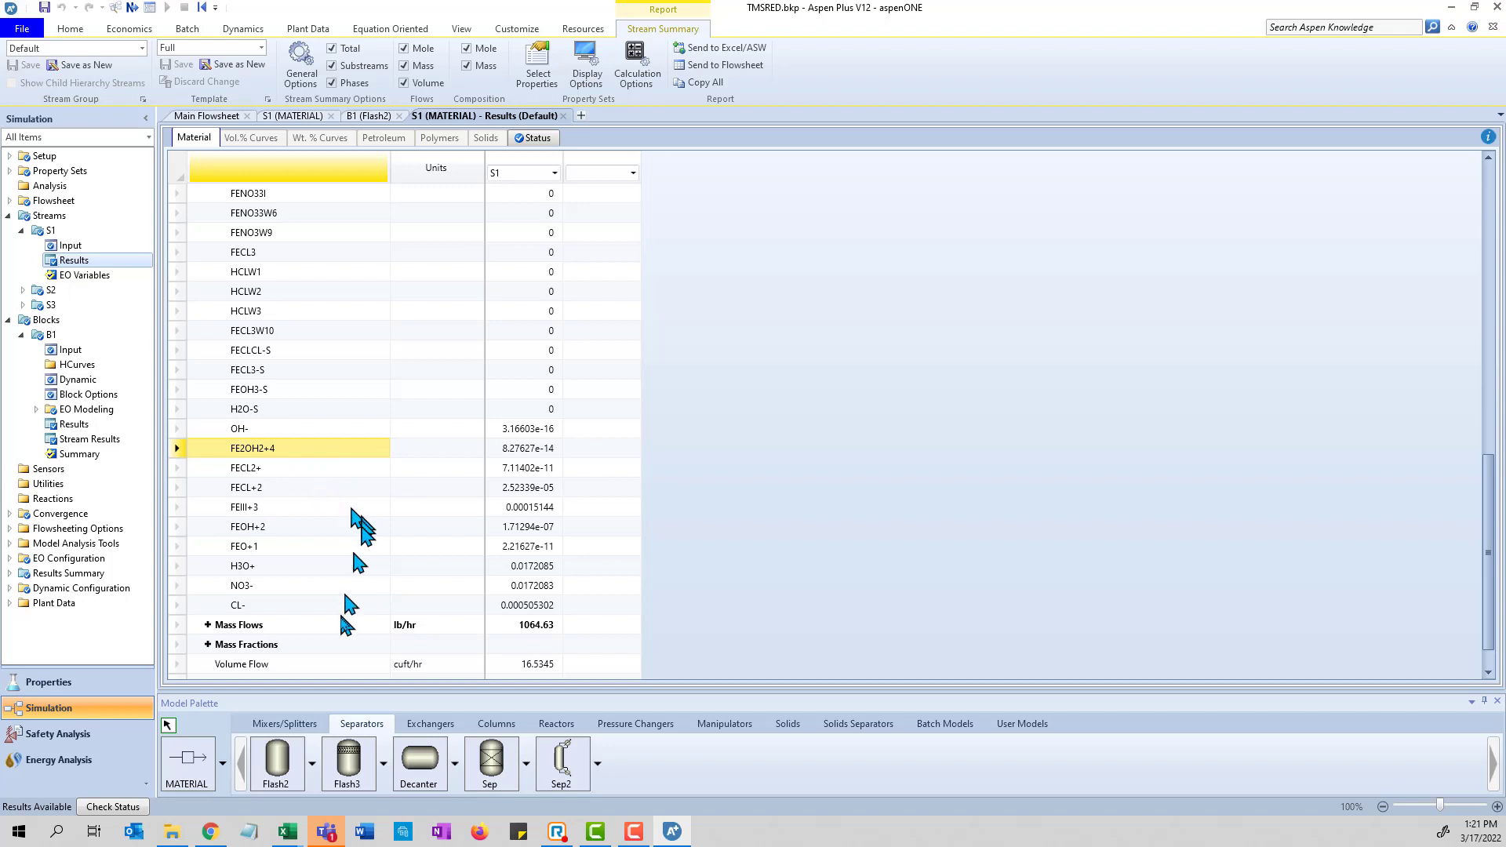
pyautogui.click(294, 587)
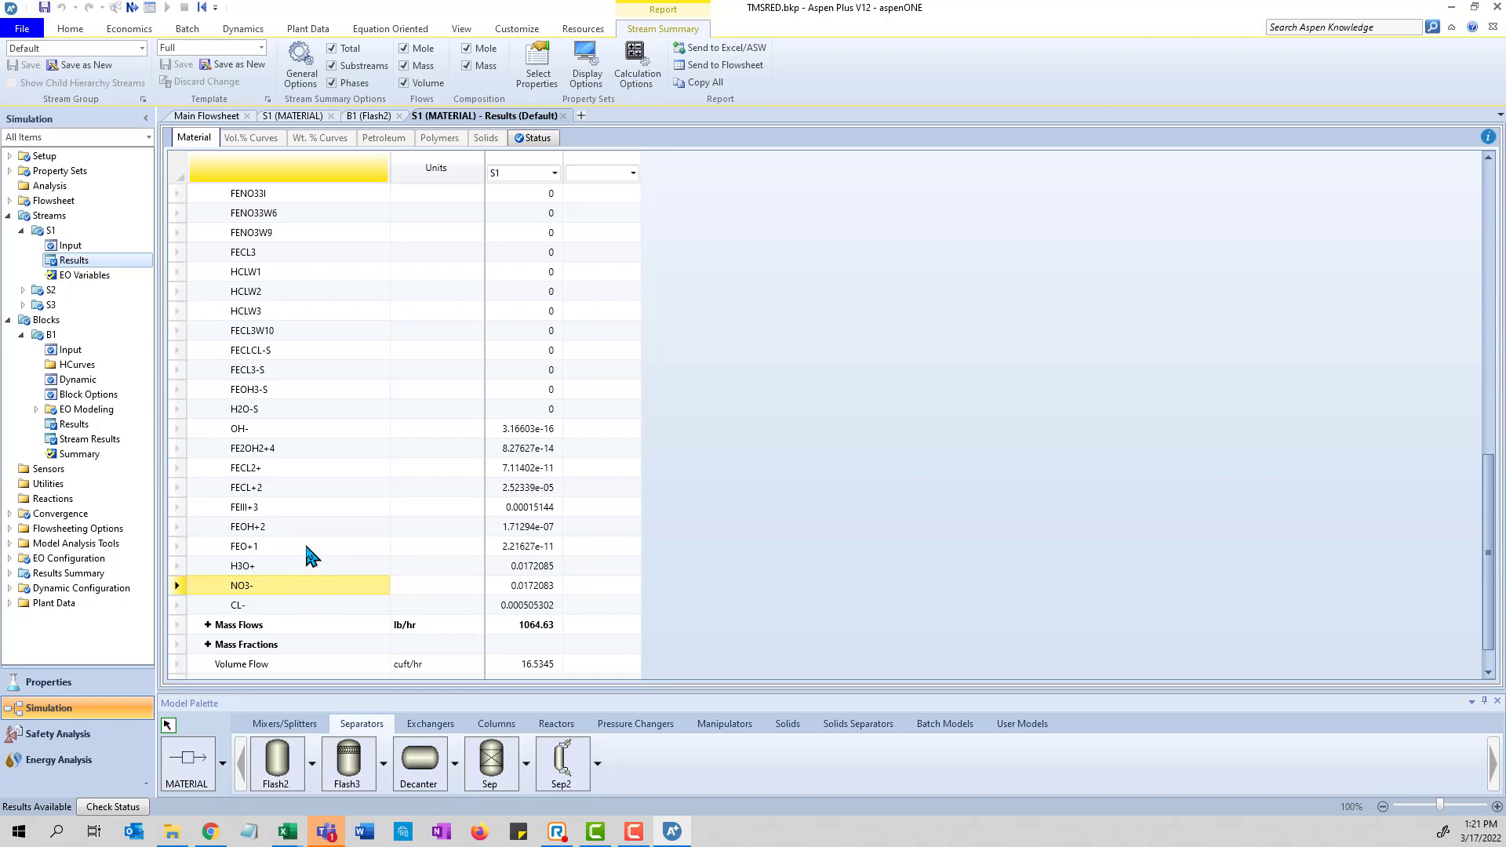
pyautogui.scroll(2, 304, 540)
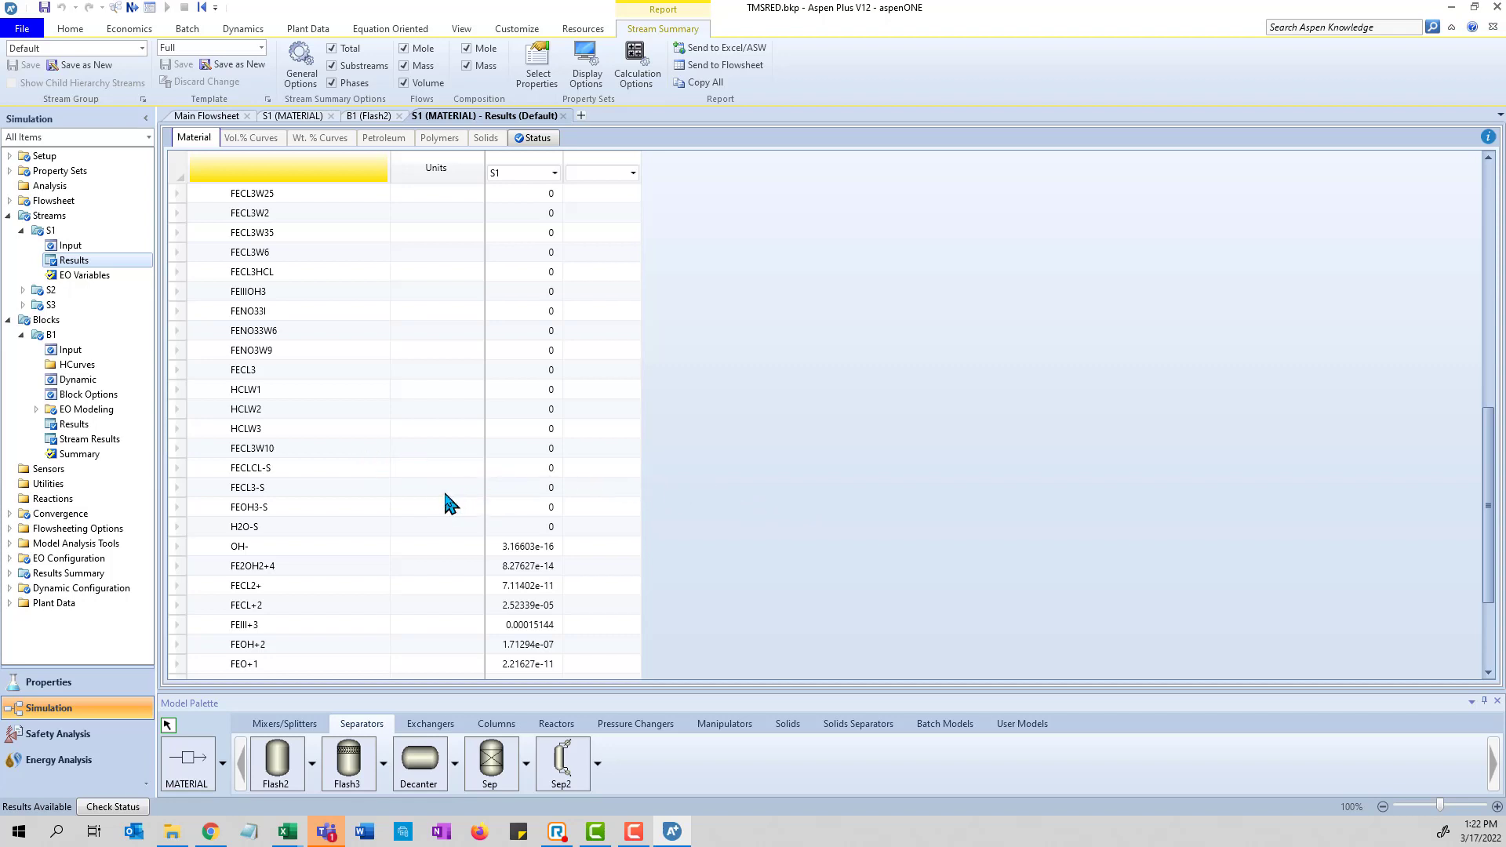
pyautogui.scroll(1, 444, 494)
pyautogui.scroll(5, 445, 495)
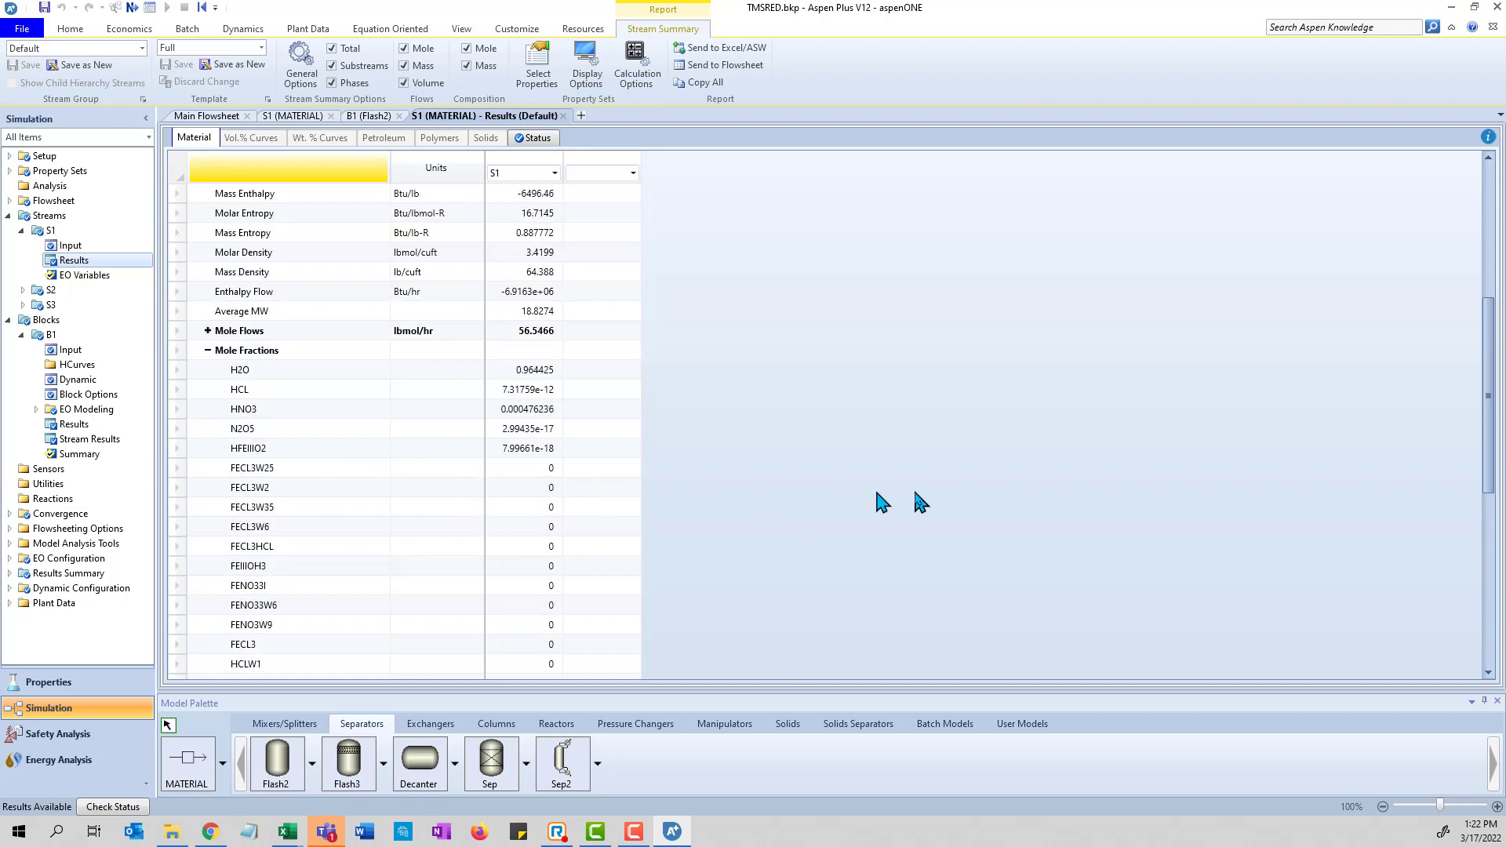
pyautogui.scroll(1, 935, 488)
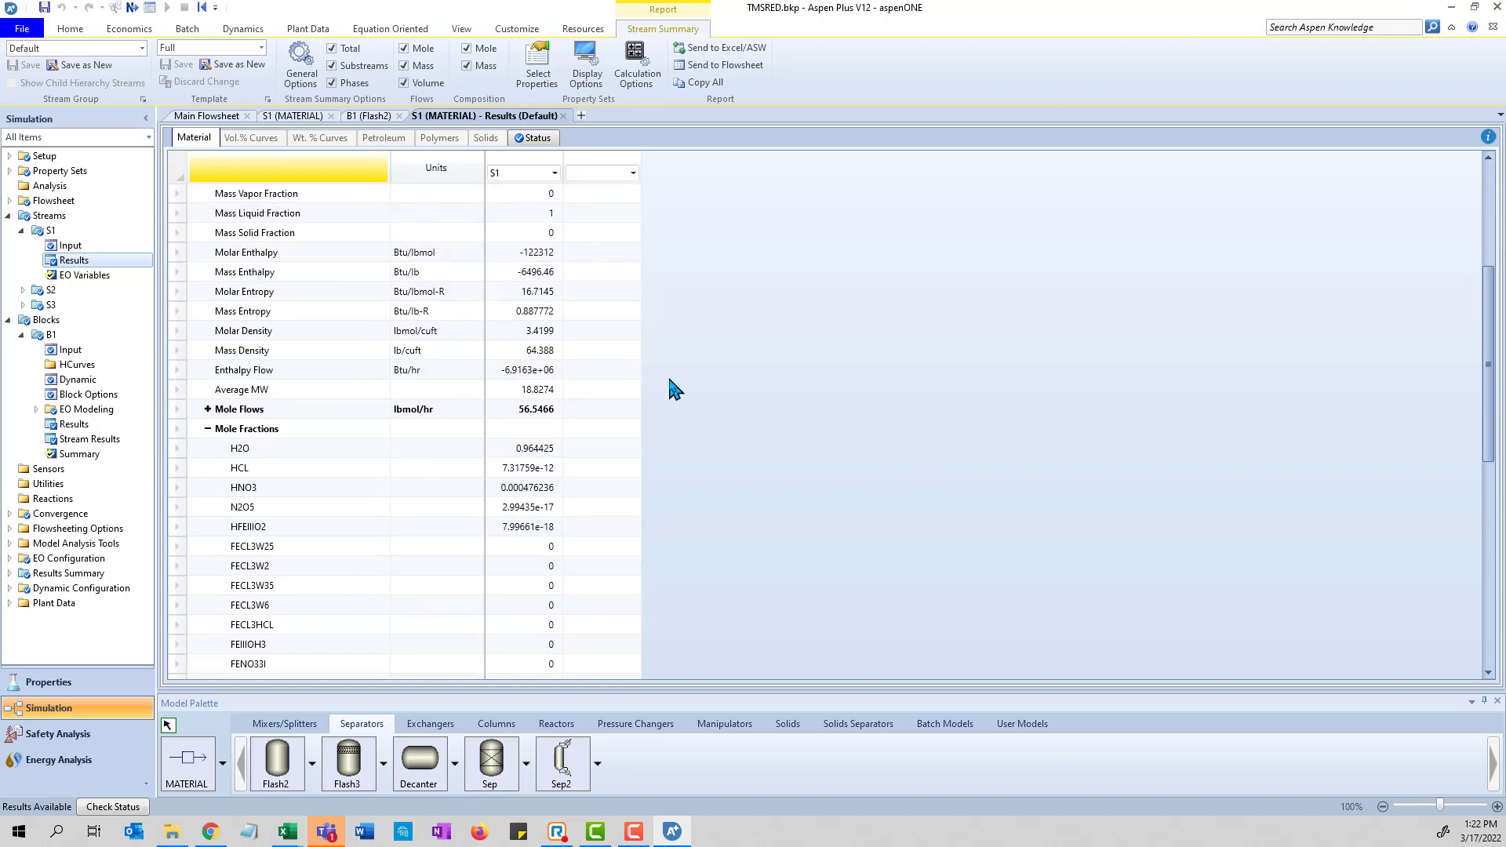